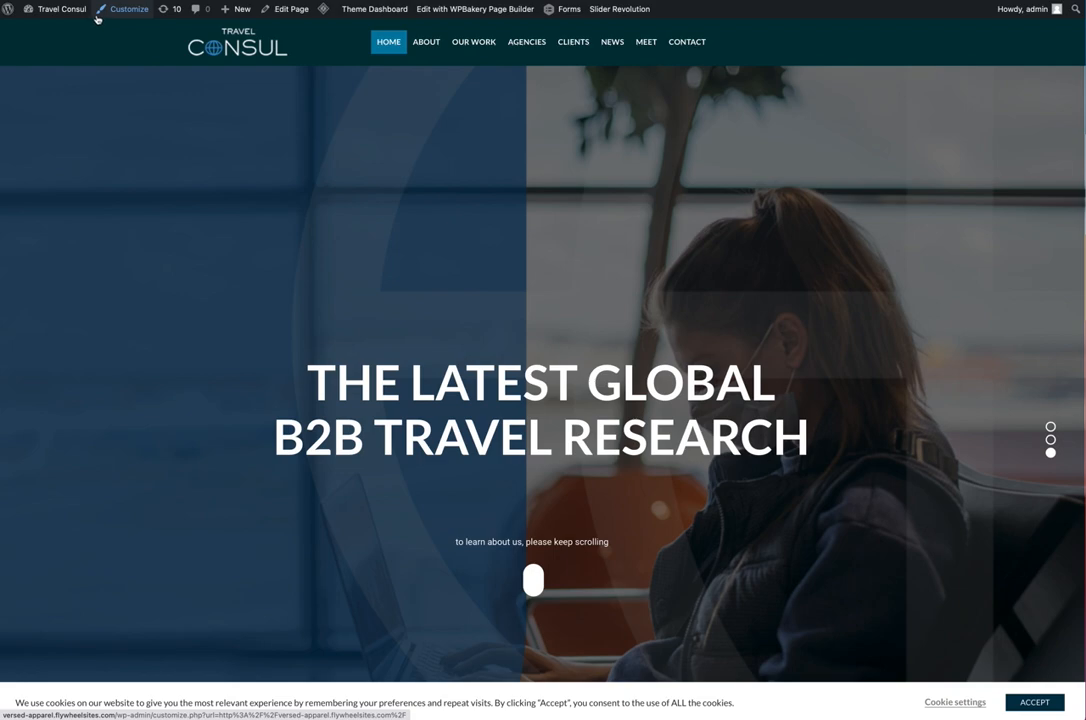
Go to the site's admin dashboard and list all agencies
mouse_move(47, 13)
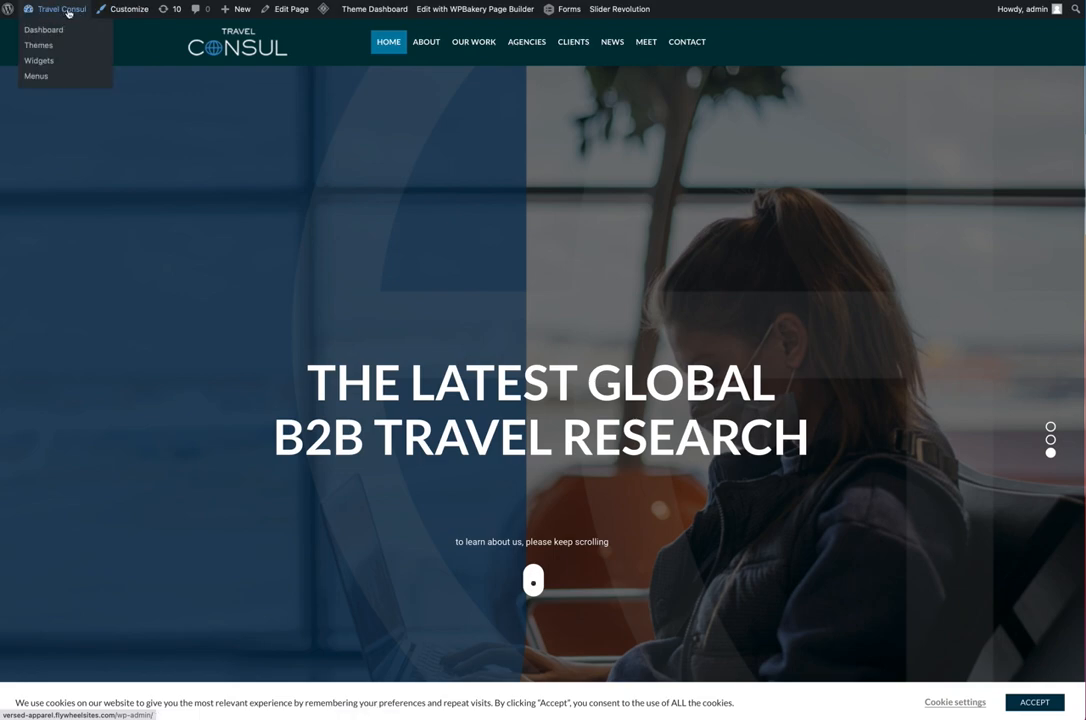
click(69, 13)
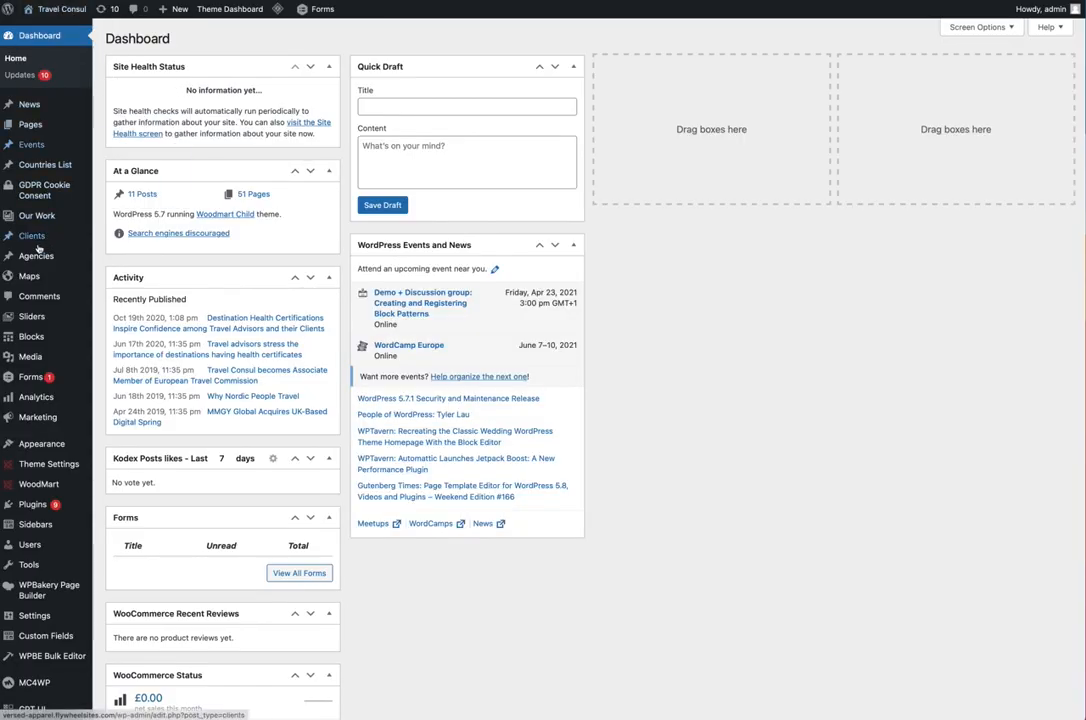
mouse_move(44, 258)
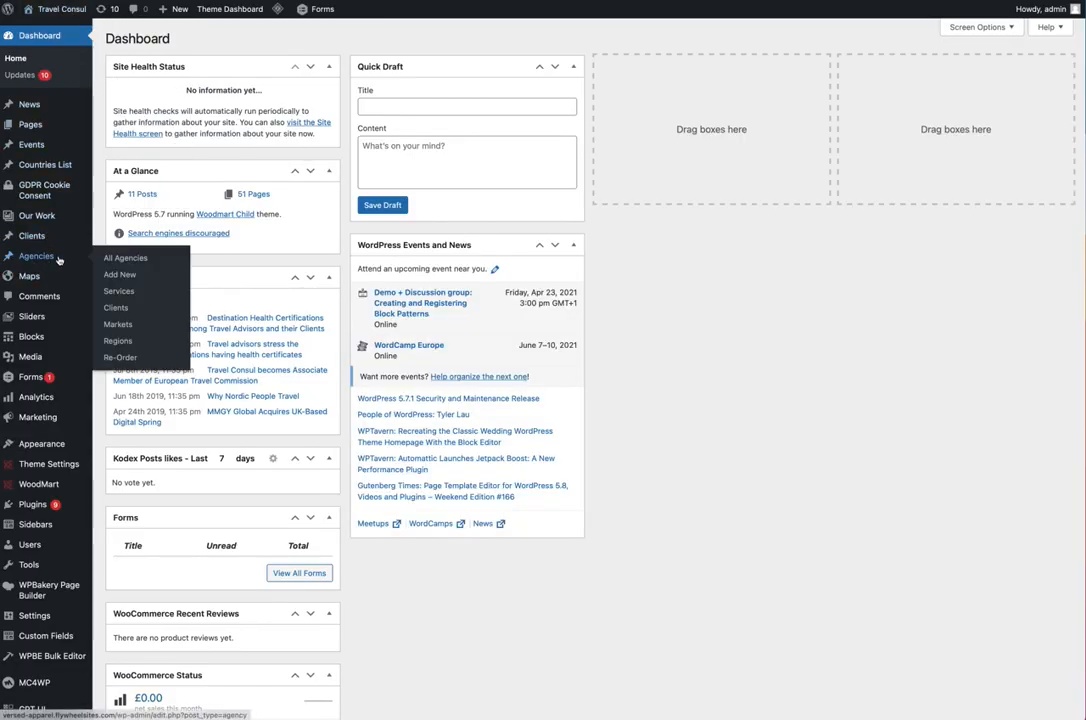
click(132, 258)
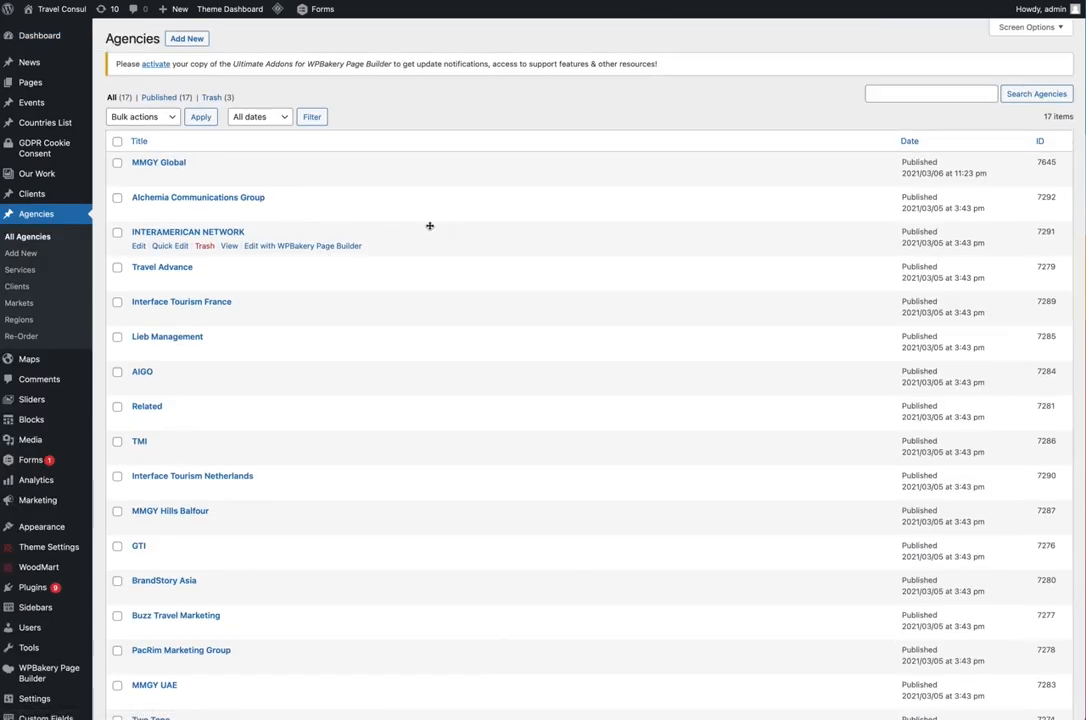
Open the Lieb Management agency entry for editing
scroll(471, 218, down, 5)
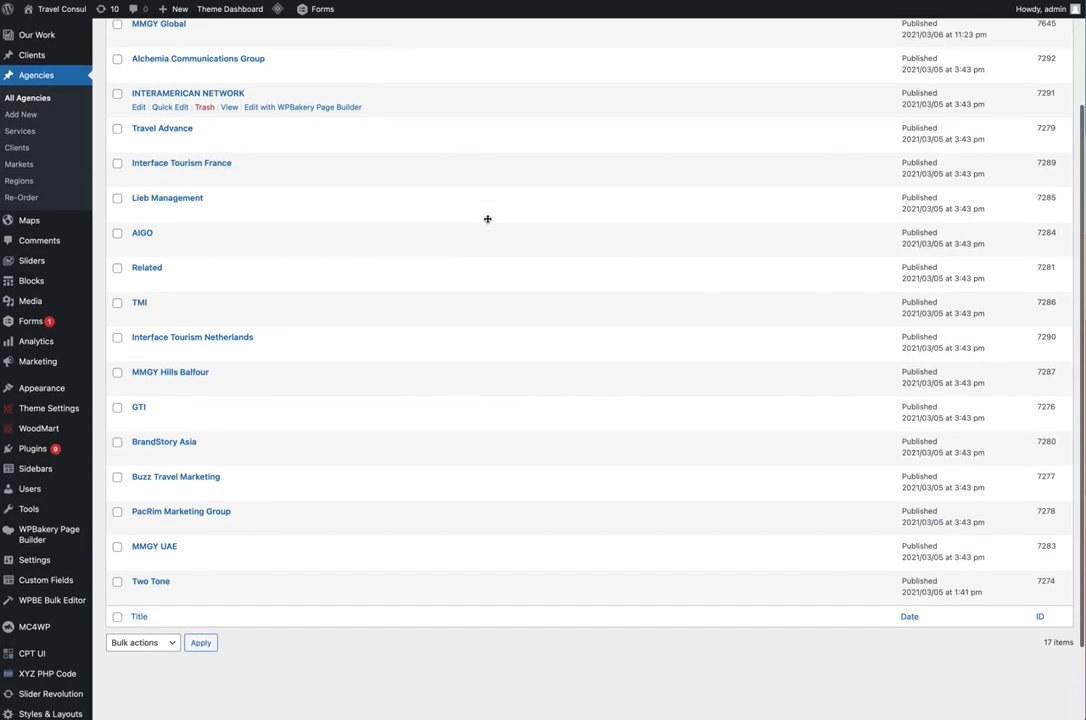
scroll(487, 219, up, 3)
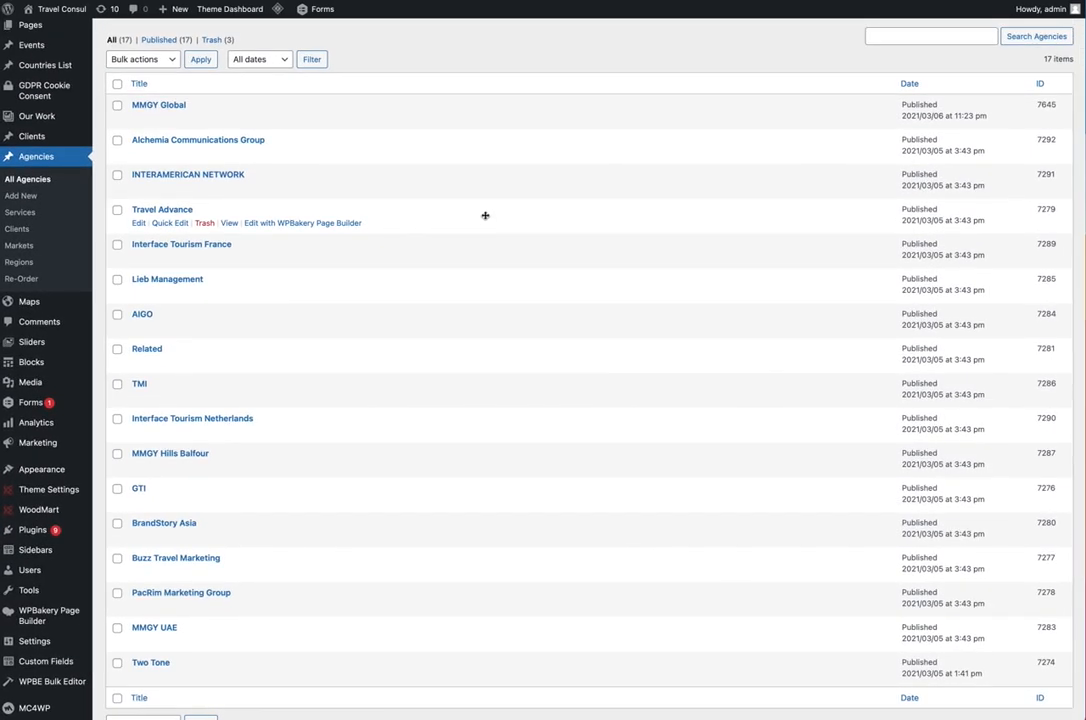
click(166, 283)
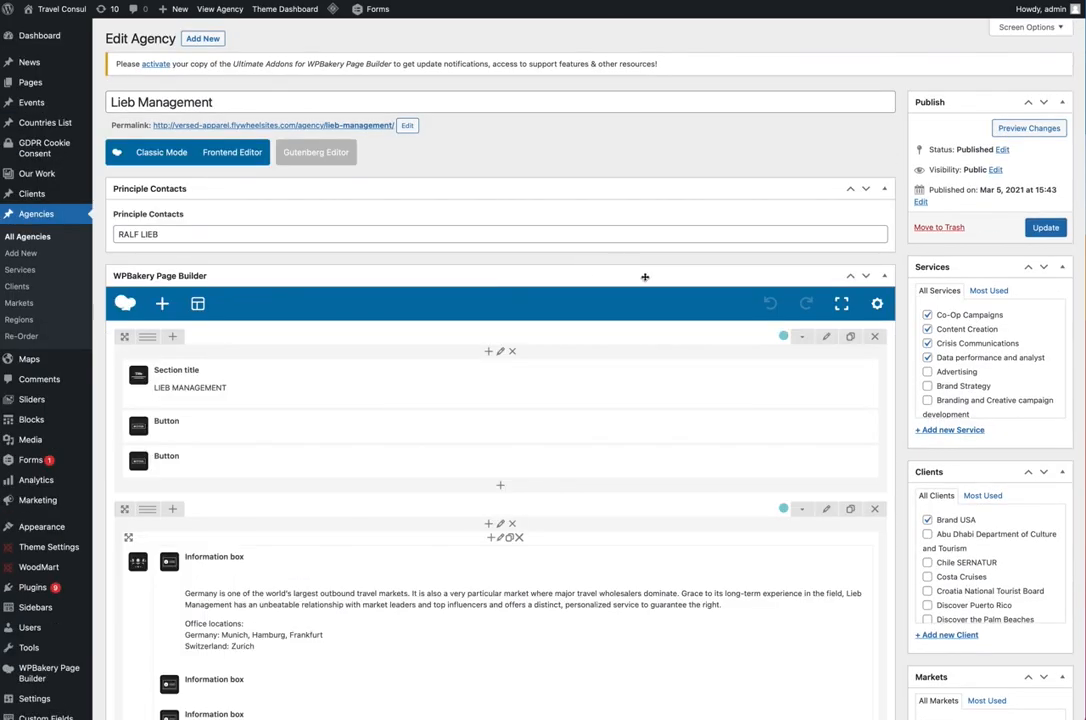
View the published Lieb Management page and examine its main heading
scroll(629, 313, down, 1)
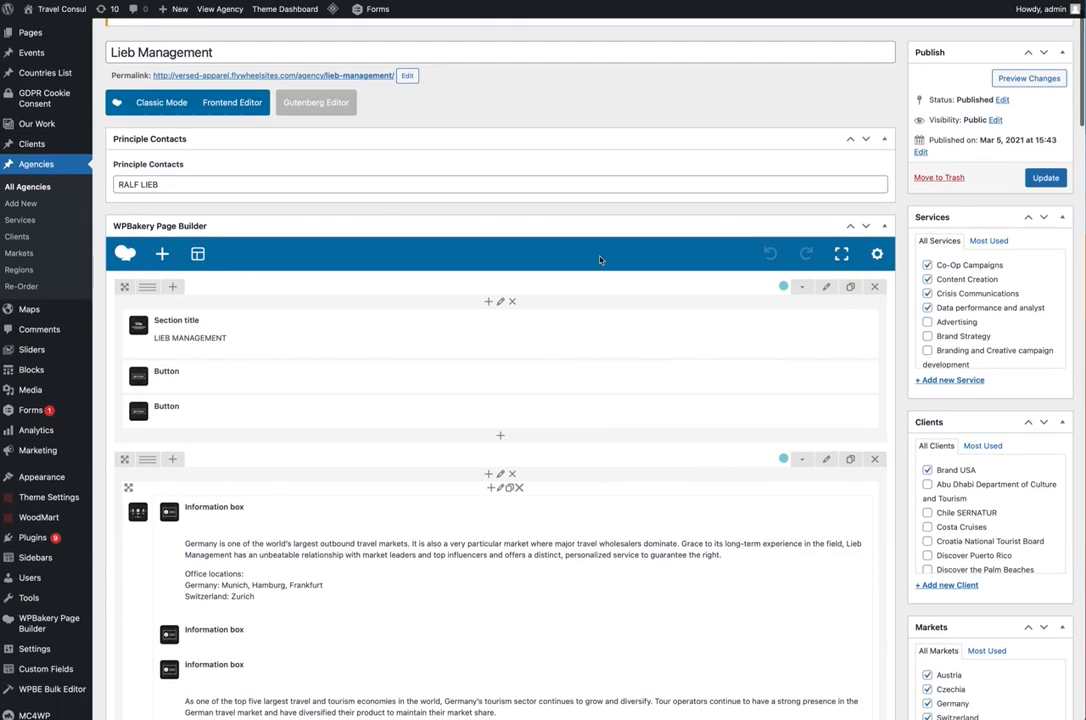
scroll(591, 177, up, 1)
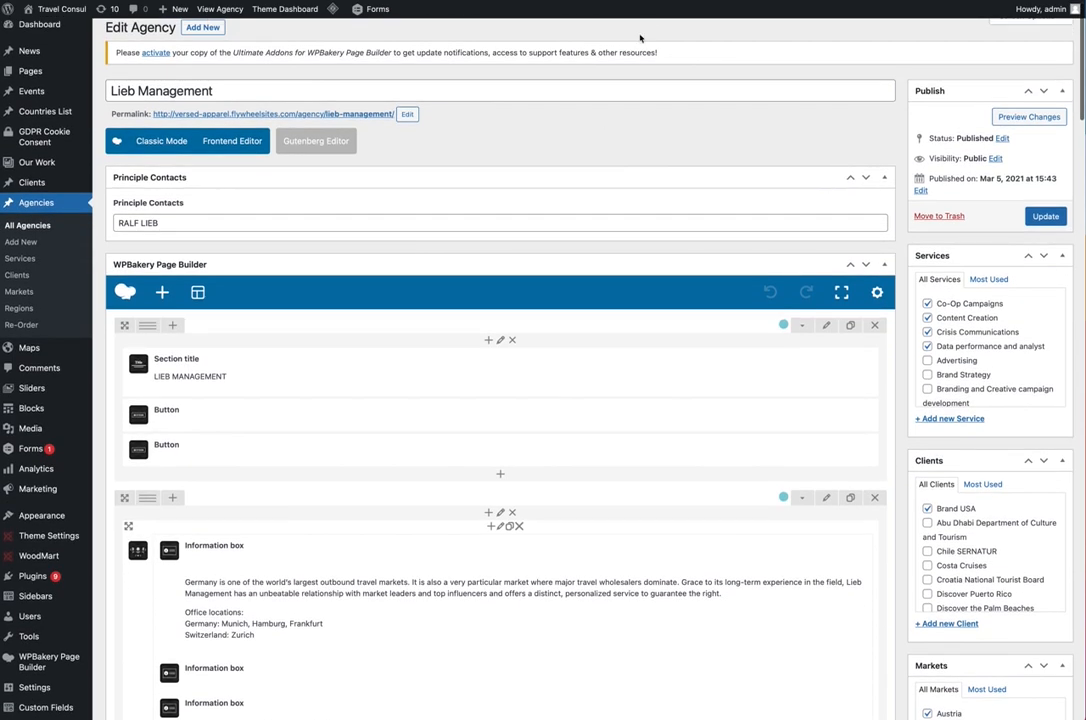
click(812, 0)
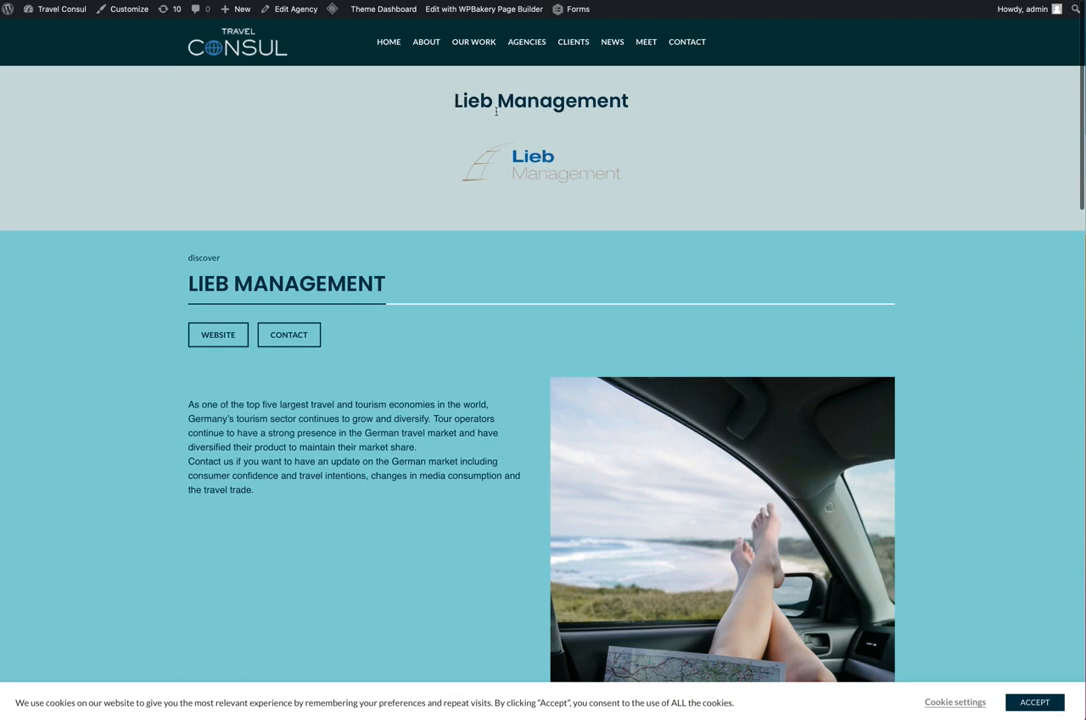
drag(455, 100, 633, 103)
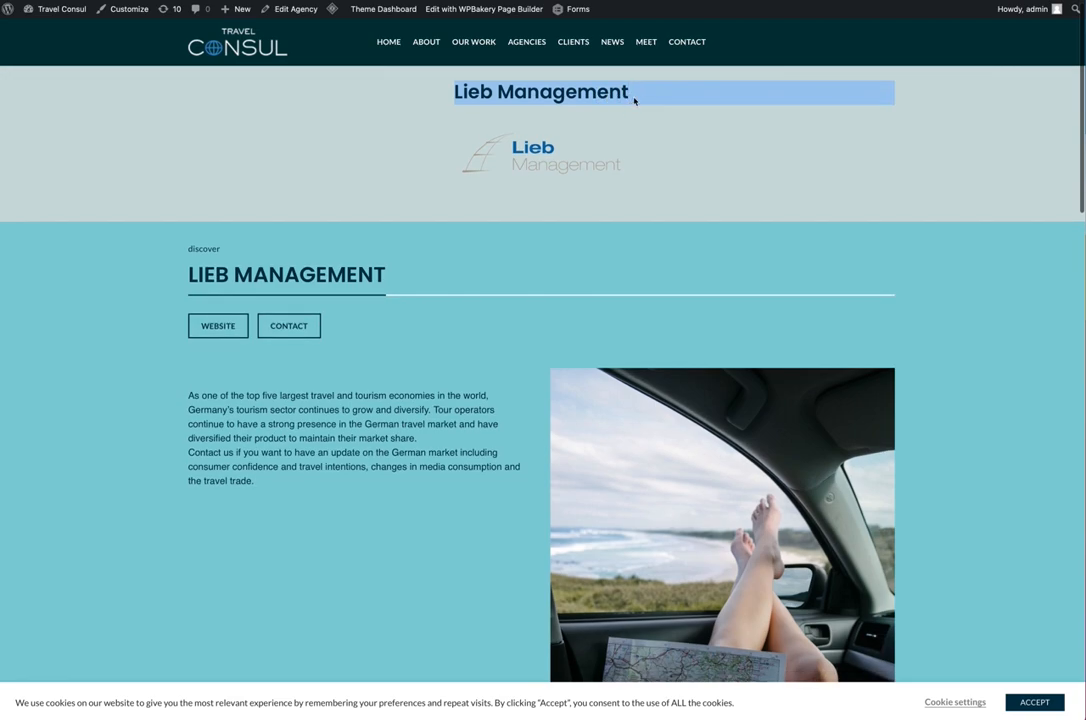
click(630, 99)
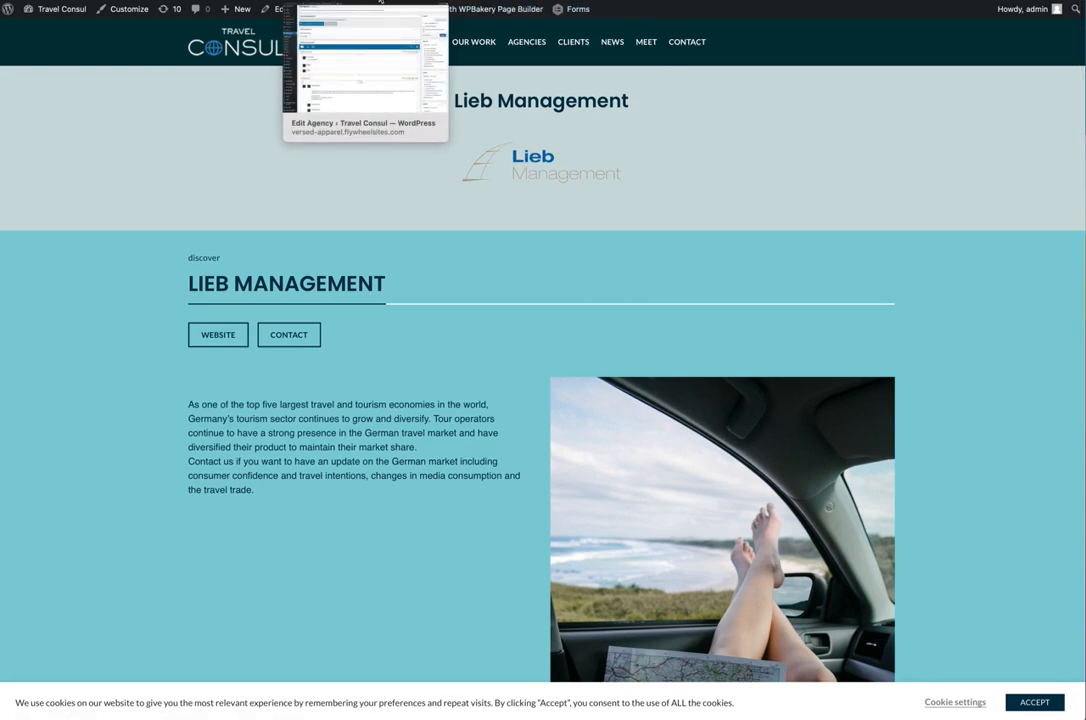
Compare the agency's title field and featured image in the editor with the header of the published page
click(380, 4)
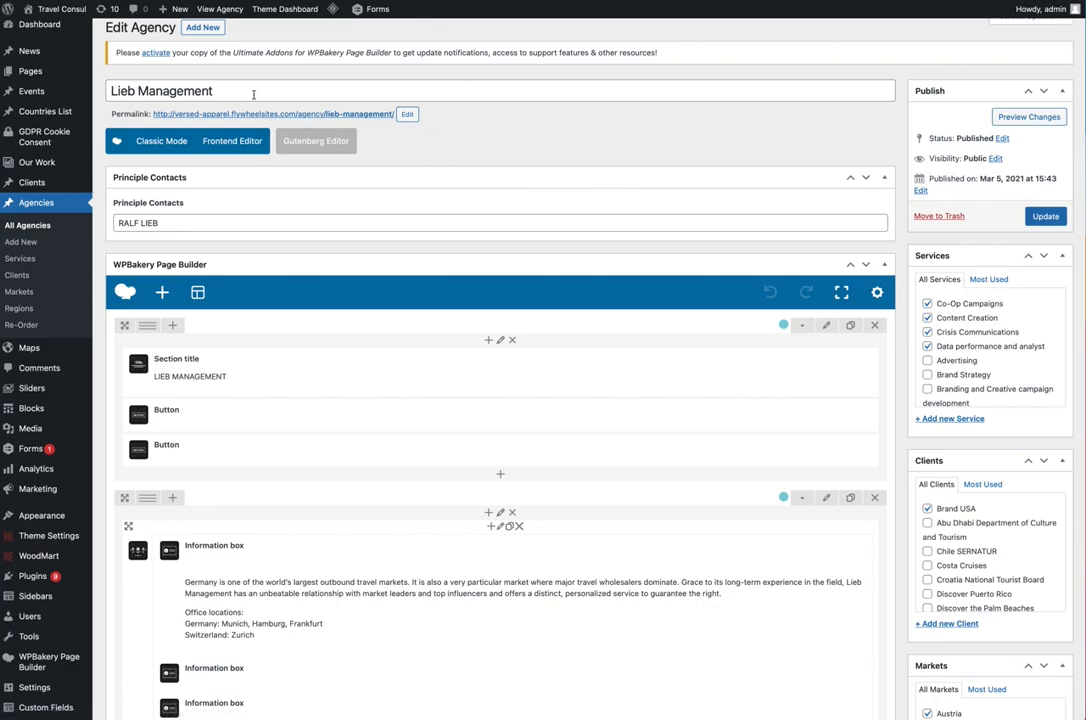
drag(223, 93, 108, 91)
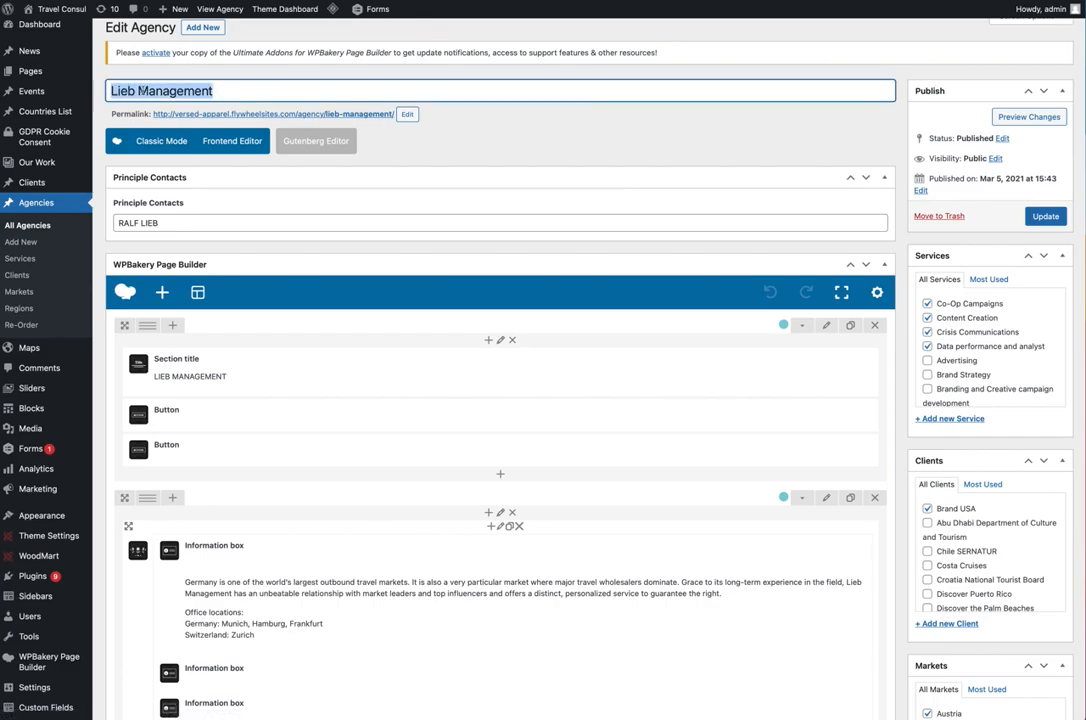
click(243, 91)
scroll(686, 180, down, 10)
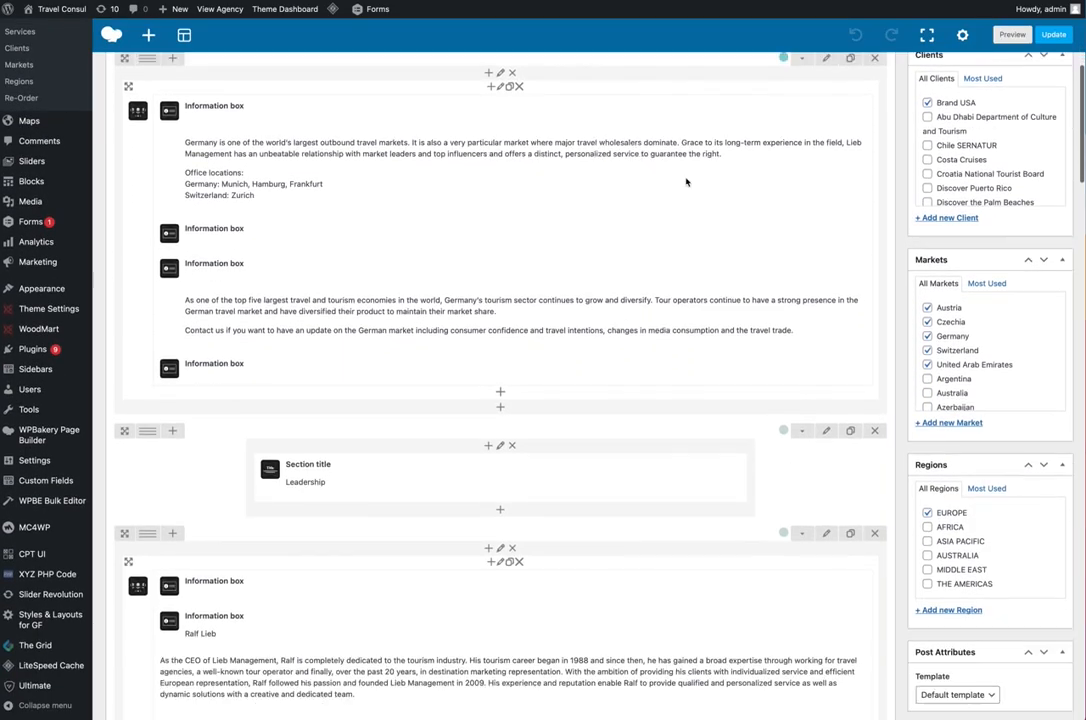
scroll(687, 182, down, 1)
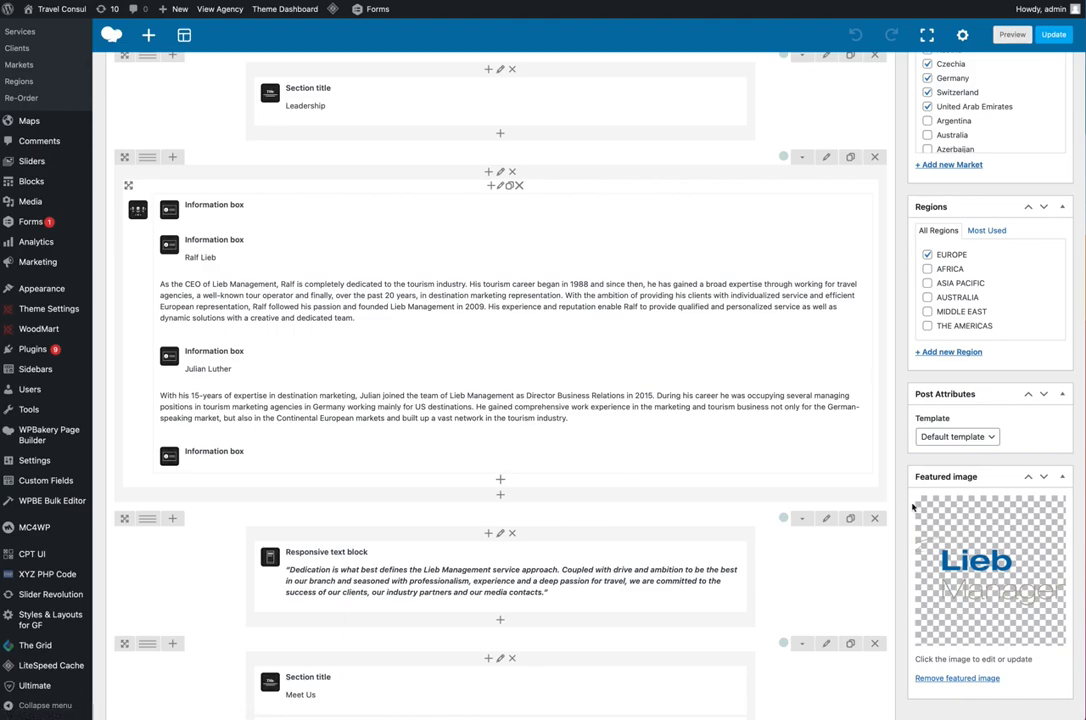
scroll(912, 507, up, 20)
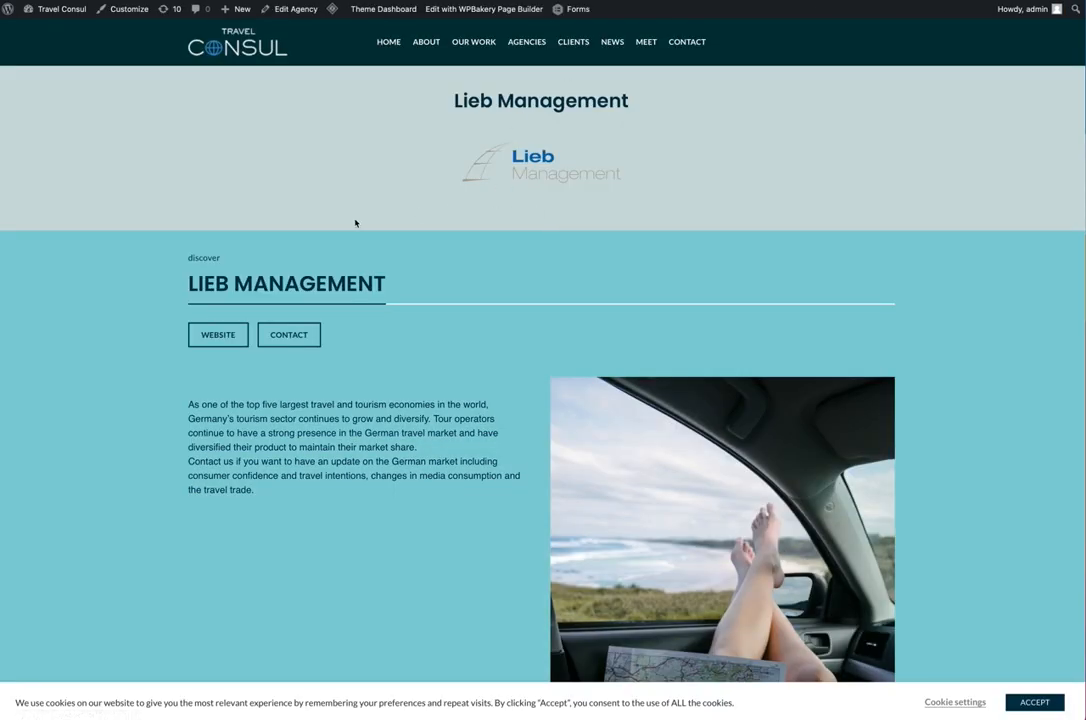
scroll(347, 221, down, 1)
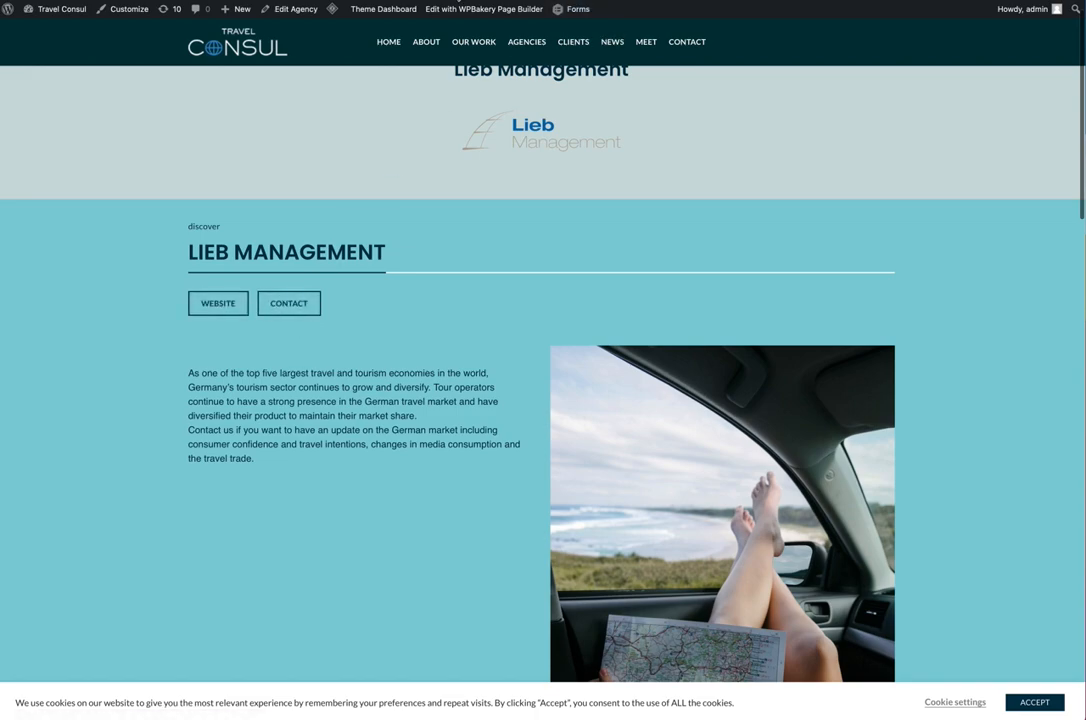
Return to the agency editor, check the section title text in its settings and save it as LIEB MANAGEMENT
click(335, 1)
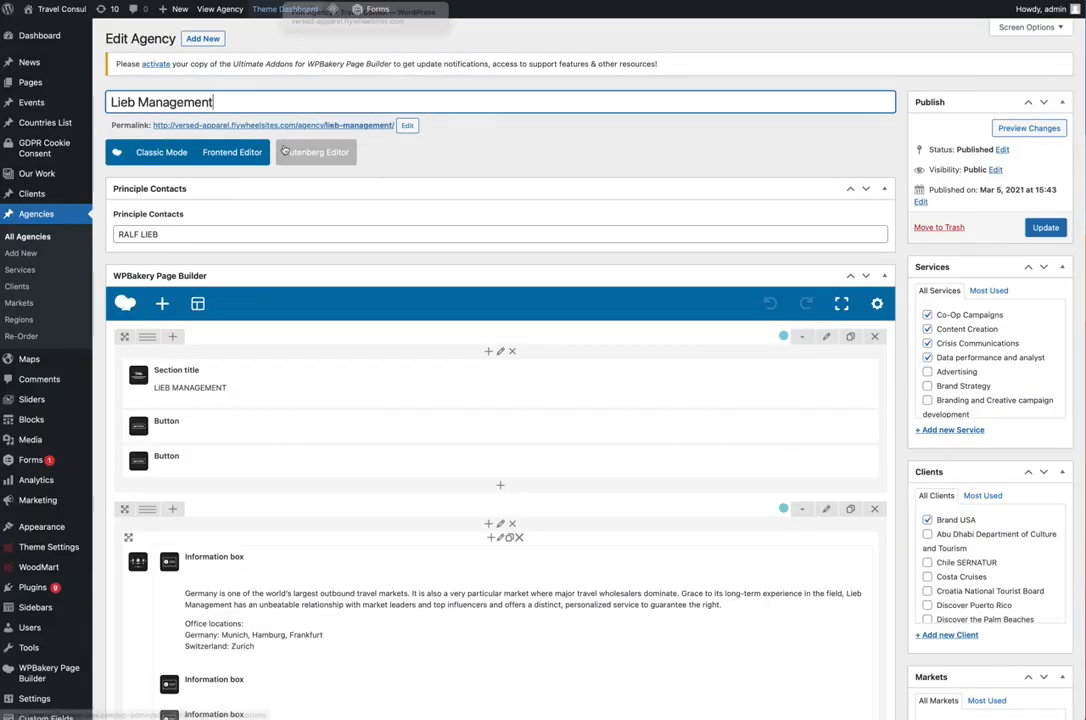
scroll(686, 285, down, 1)
scroll(686, 285, down, 2)
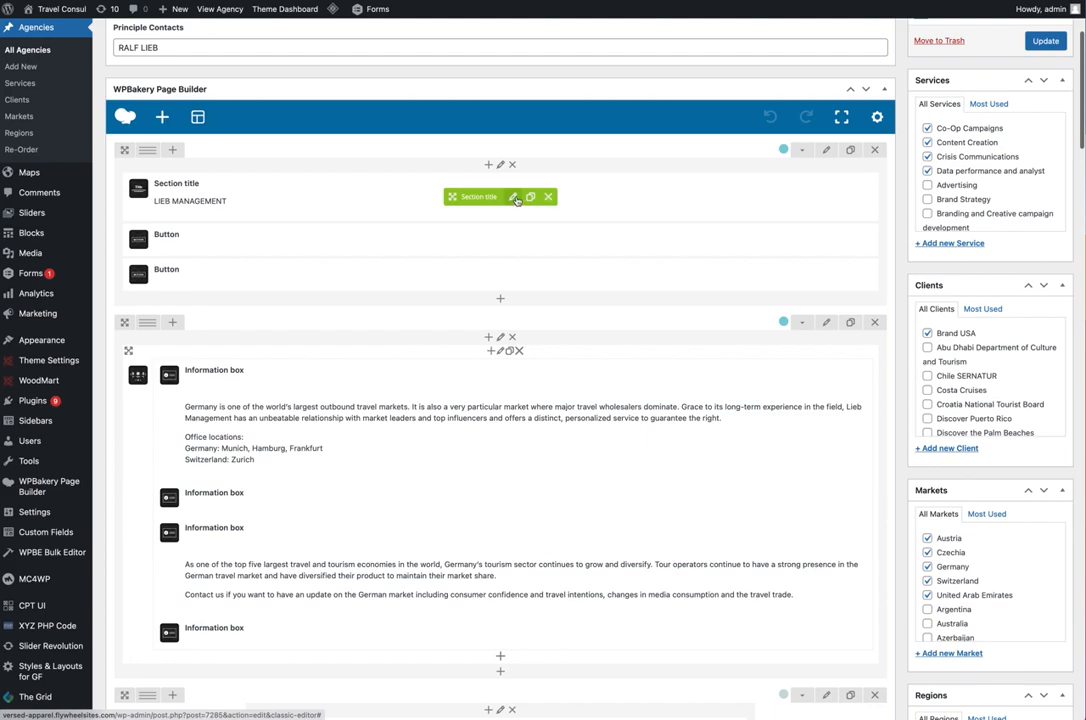
click(513, 198)
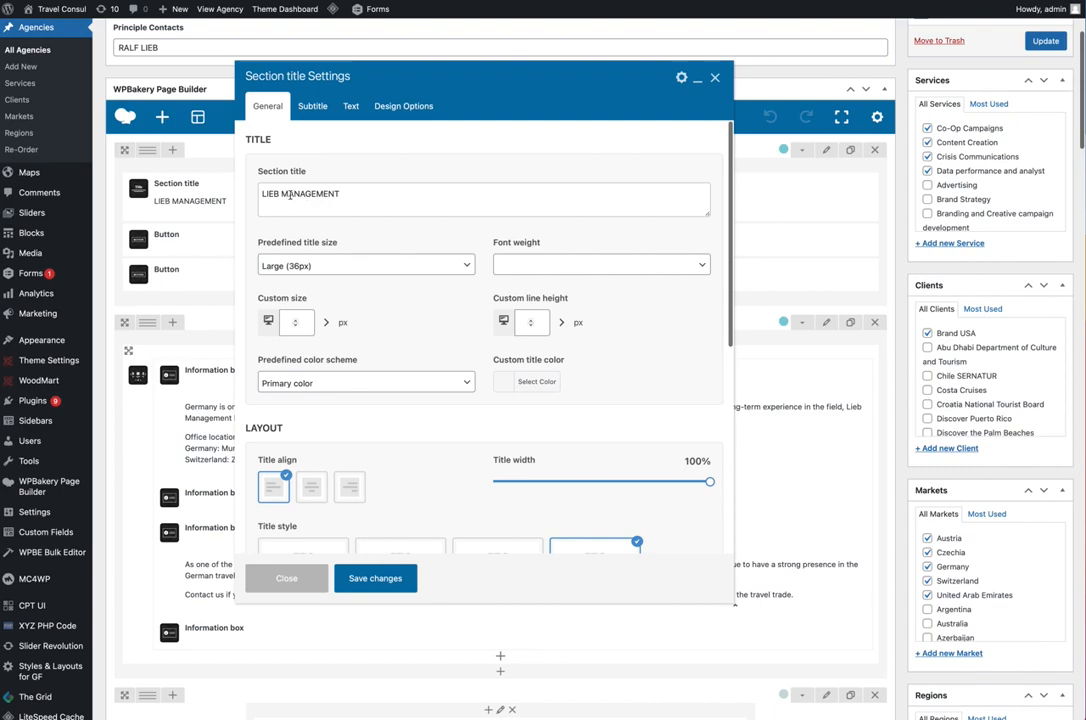
double_click(290, 196)
click(331, 194)
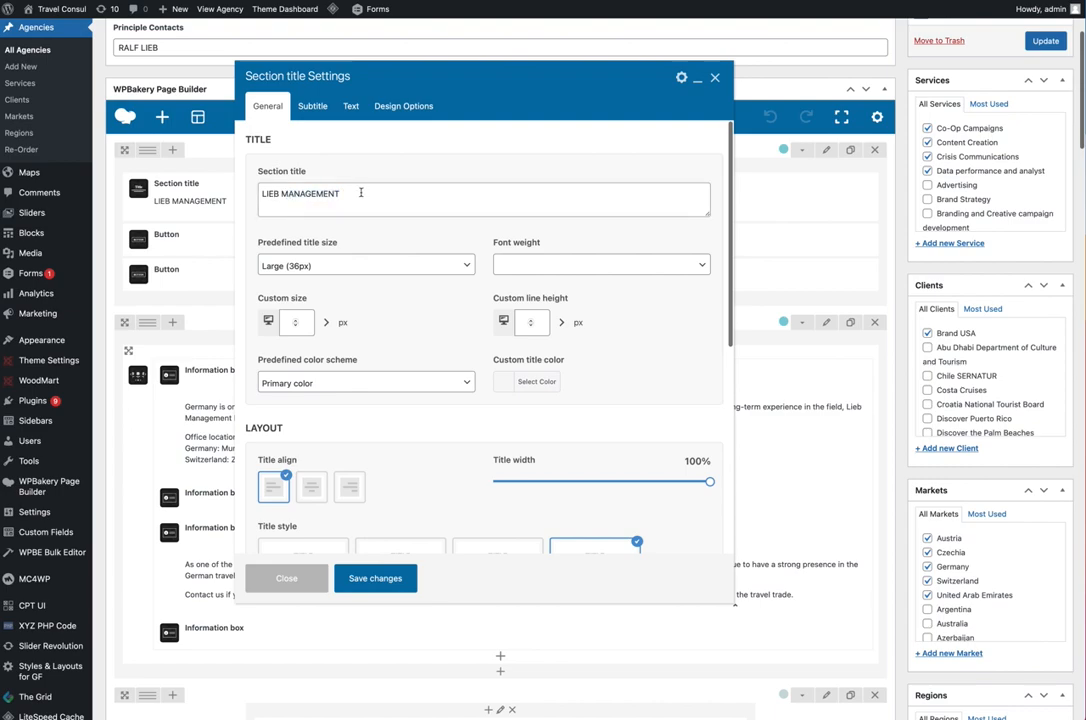
click(375, 579)
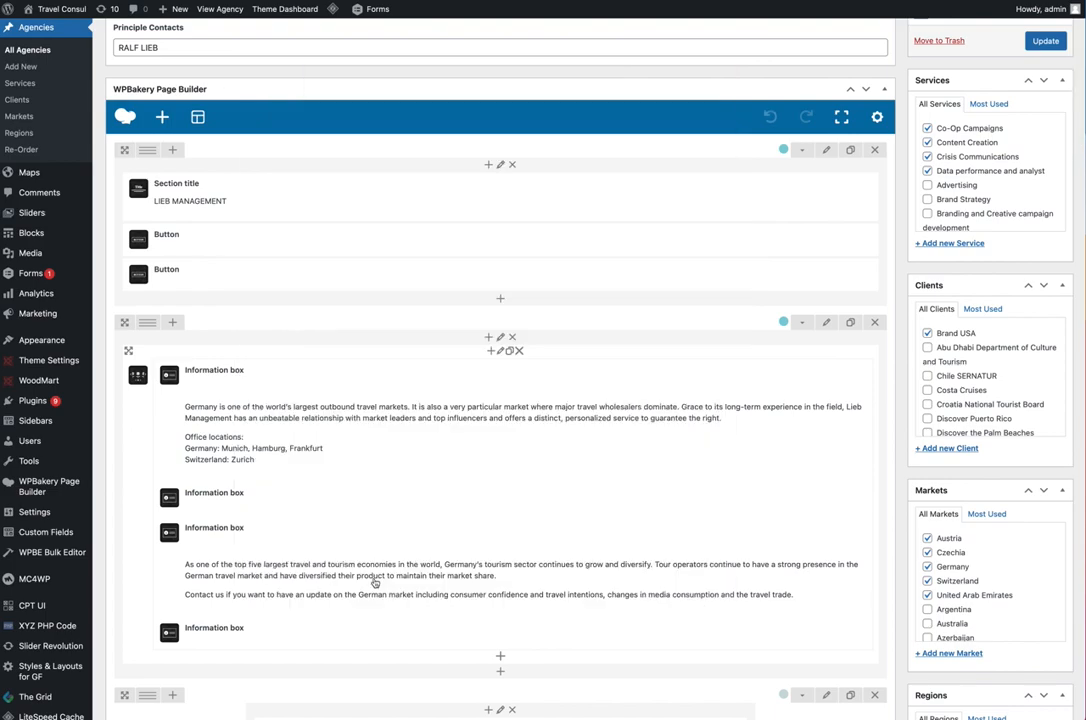
click(506, 241)
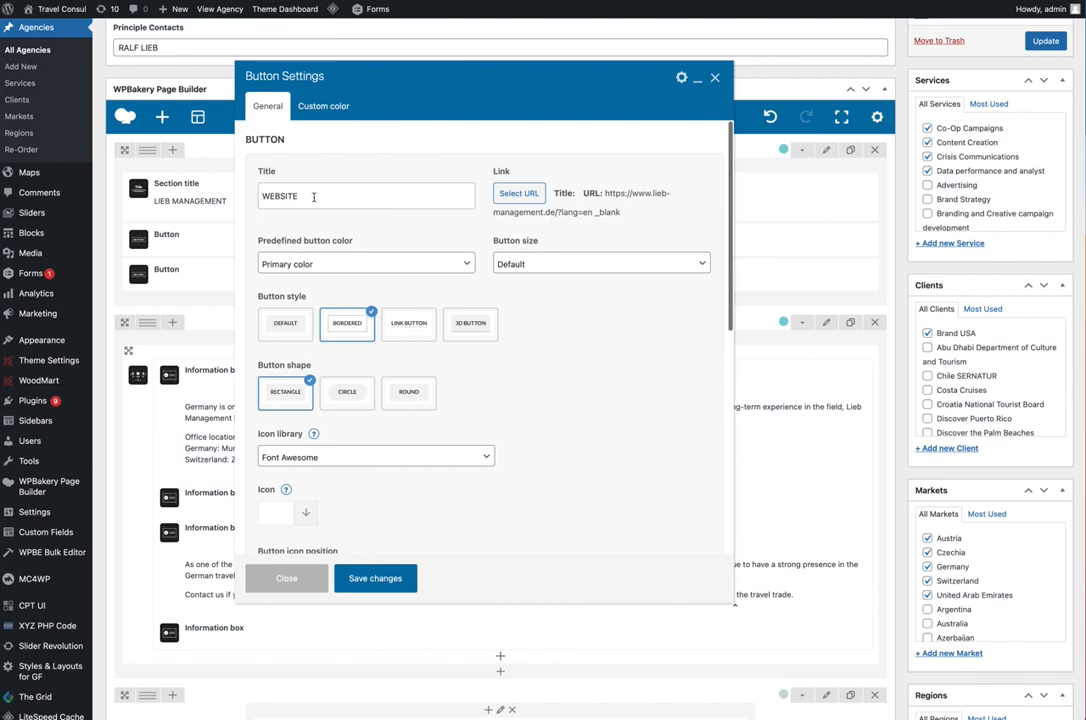
click(519, 193)
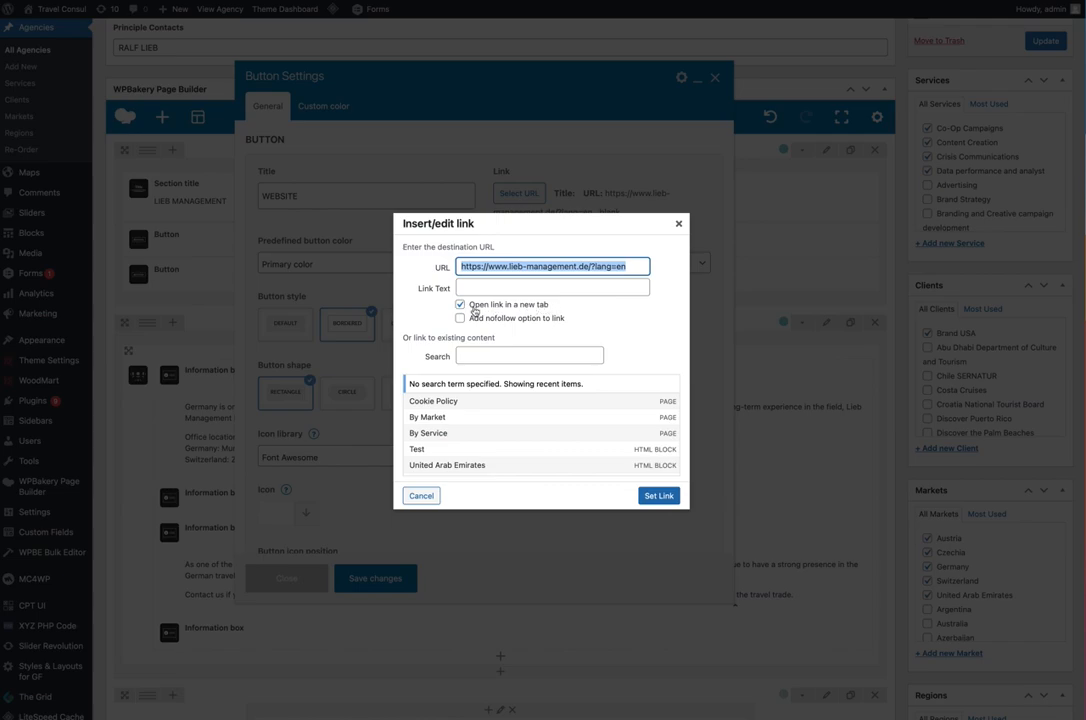
click(660, 496)
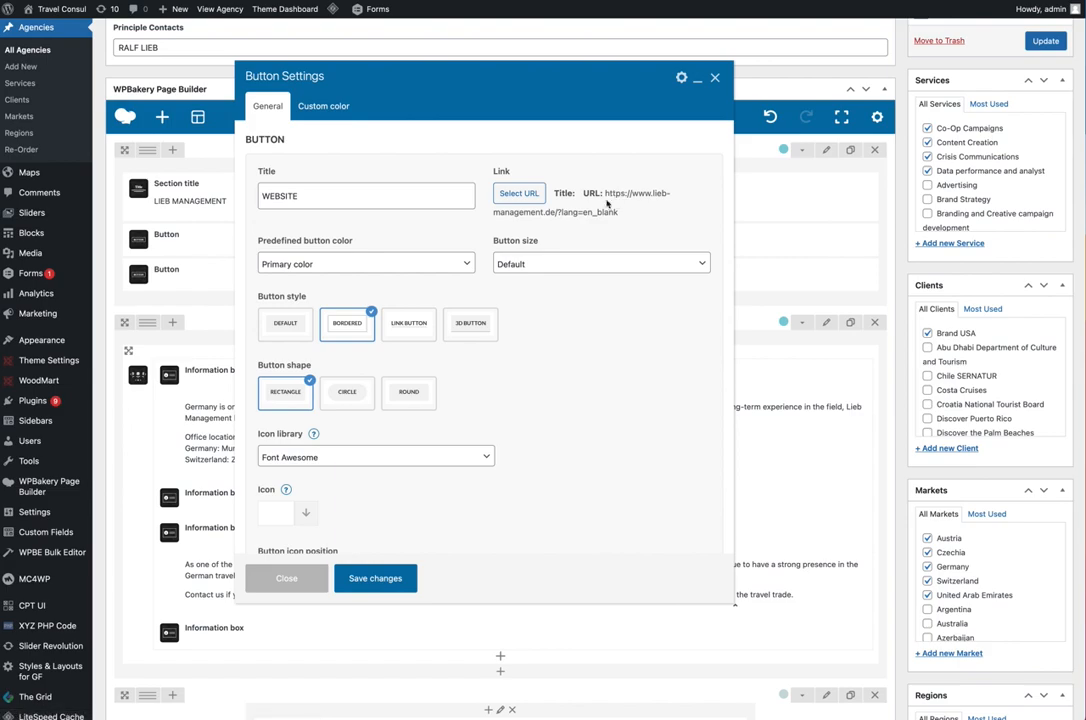
click(376, 578)
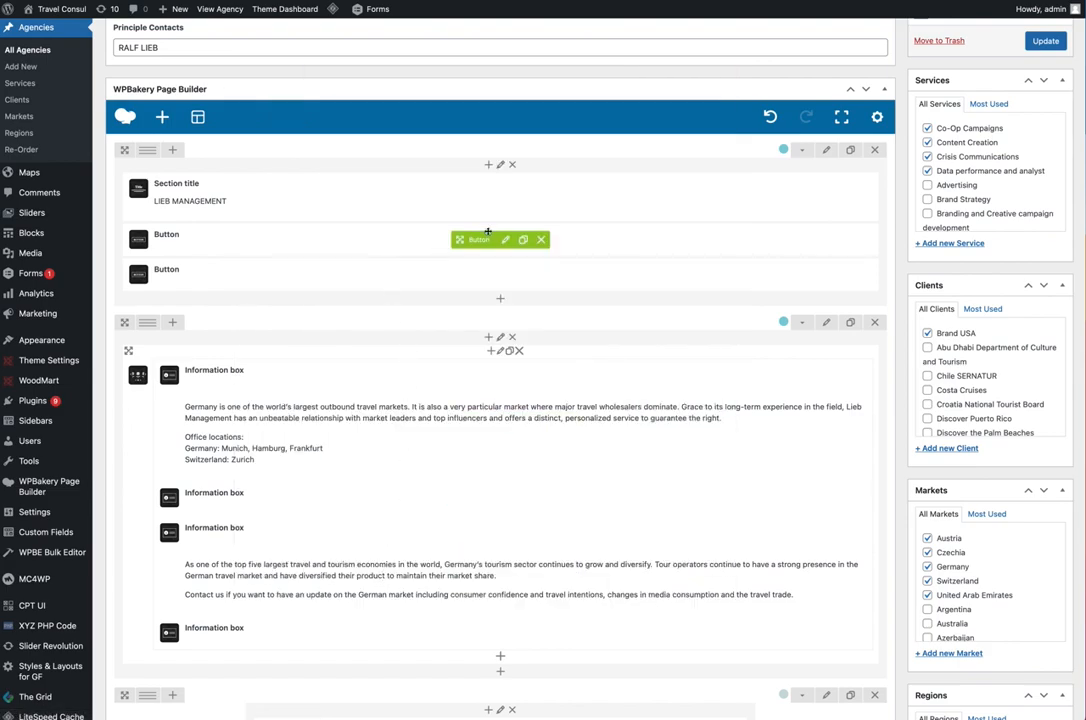
Examine the CONTACT button's link, made of the mailto: prefix and the agency's e-mail address, set the link and save the button settings
mouse_move(523, 278)
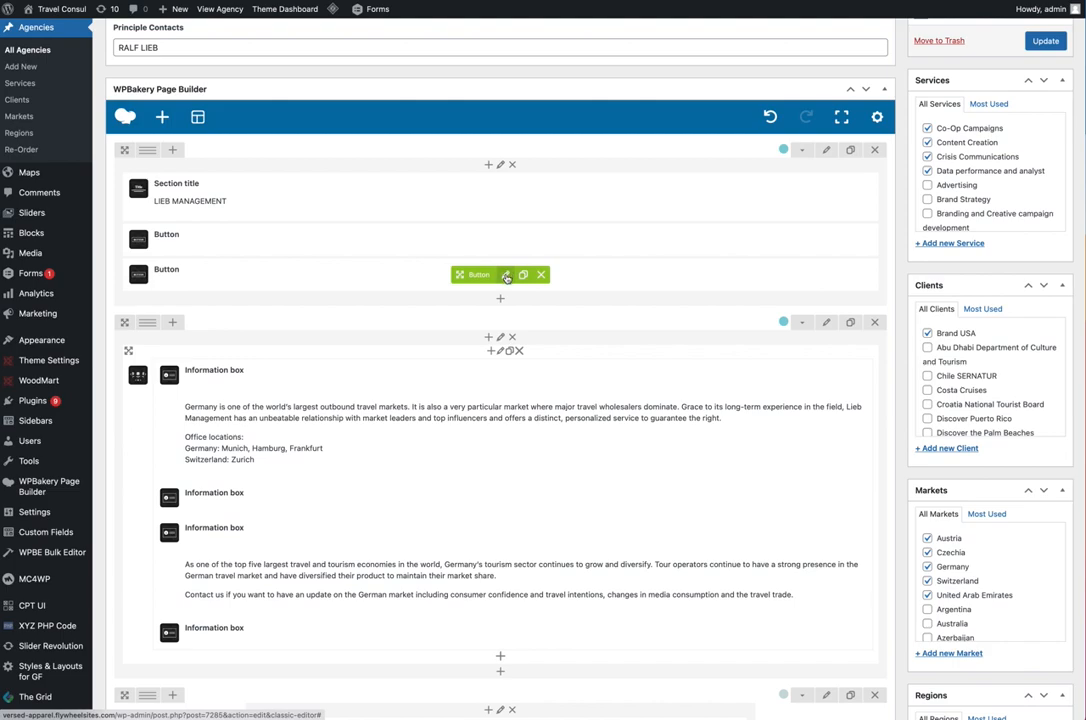
click(506, 276)
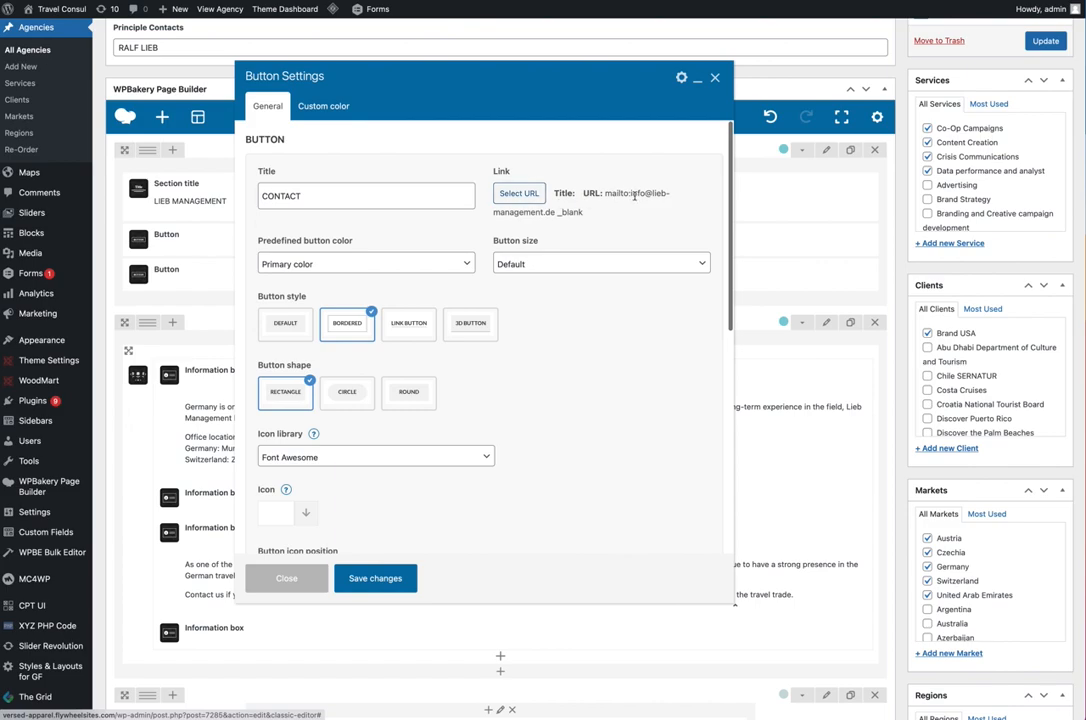
click(517, 196)
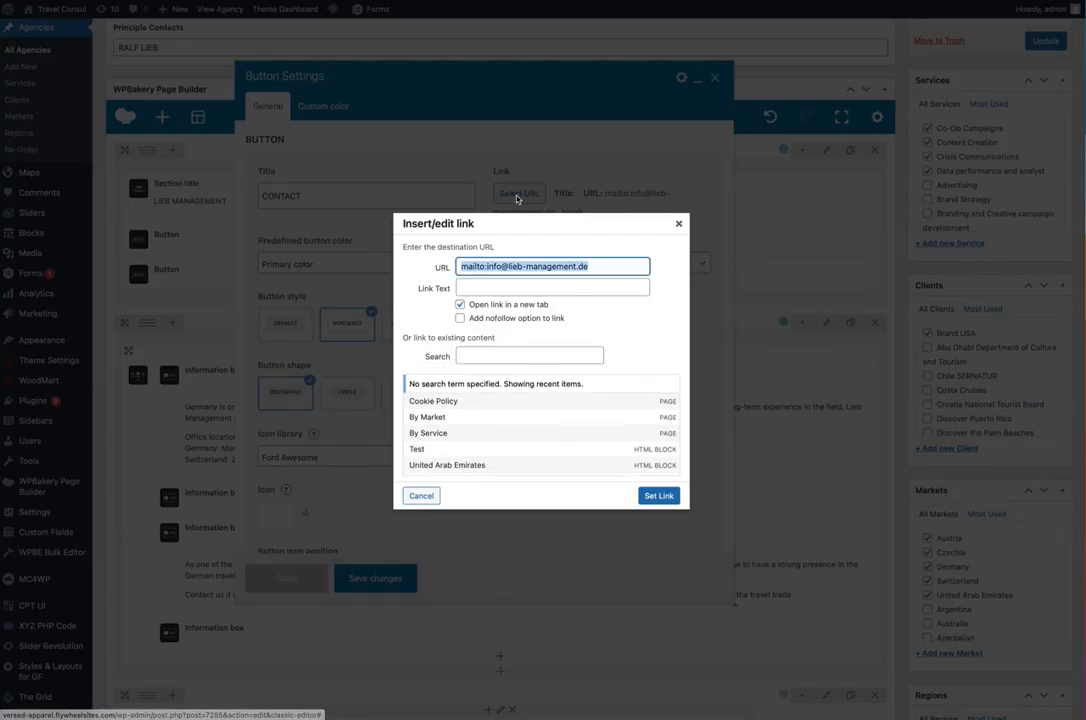
click(516, 266)
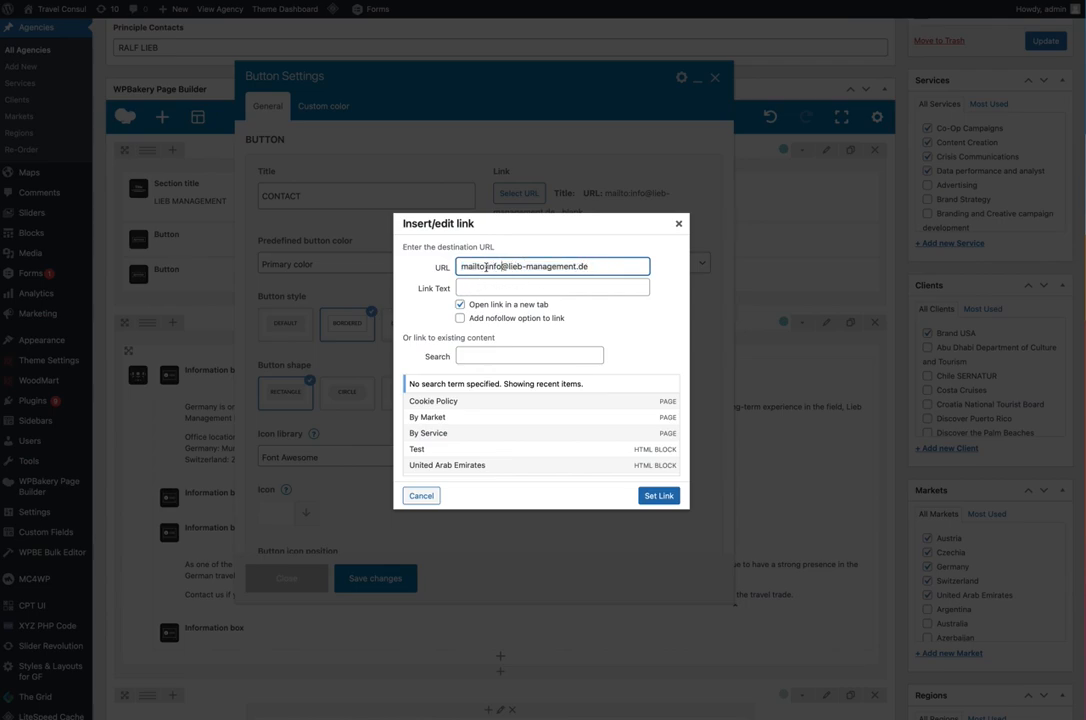
drag(487, 266, 457, 266)
drag(487, 266, 591, 266)
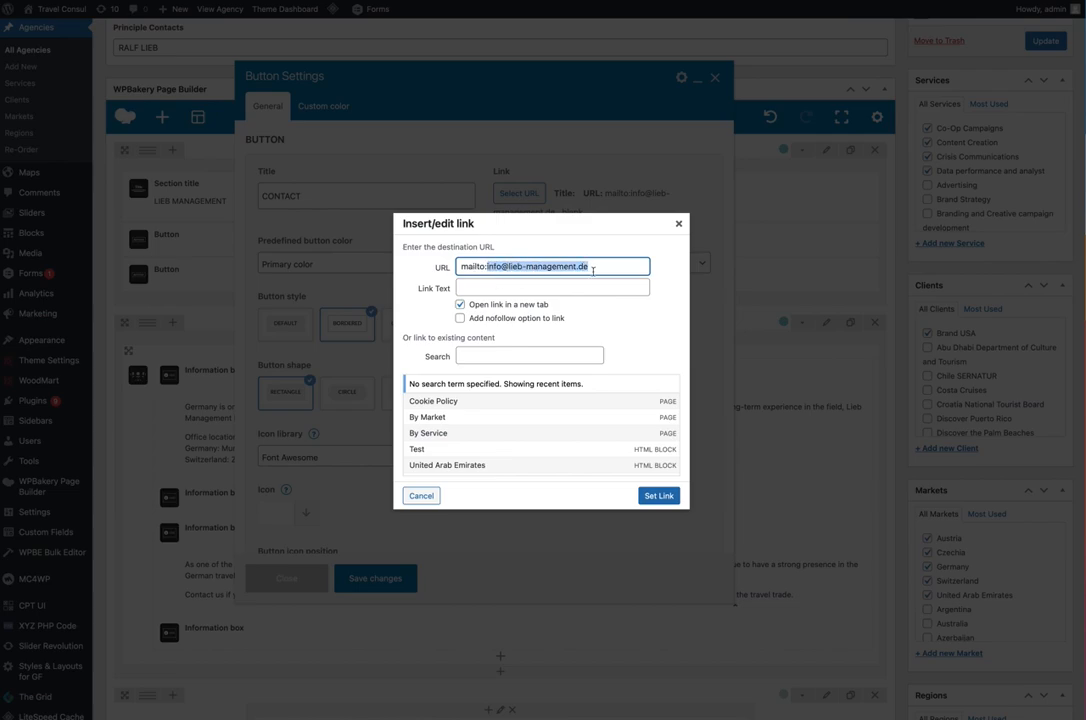
click(458, 266)
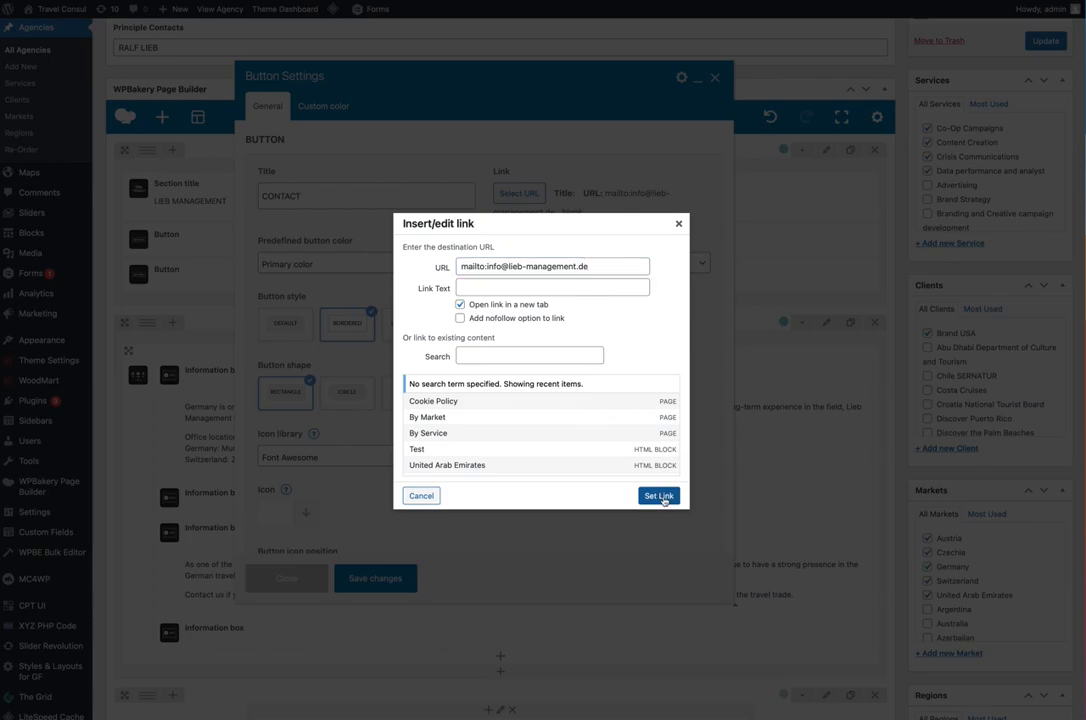
click(661, 497)
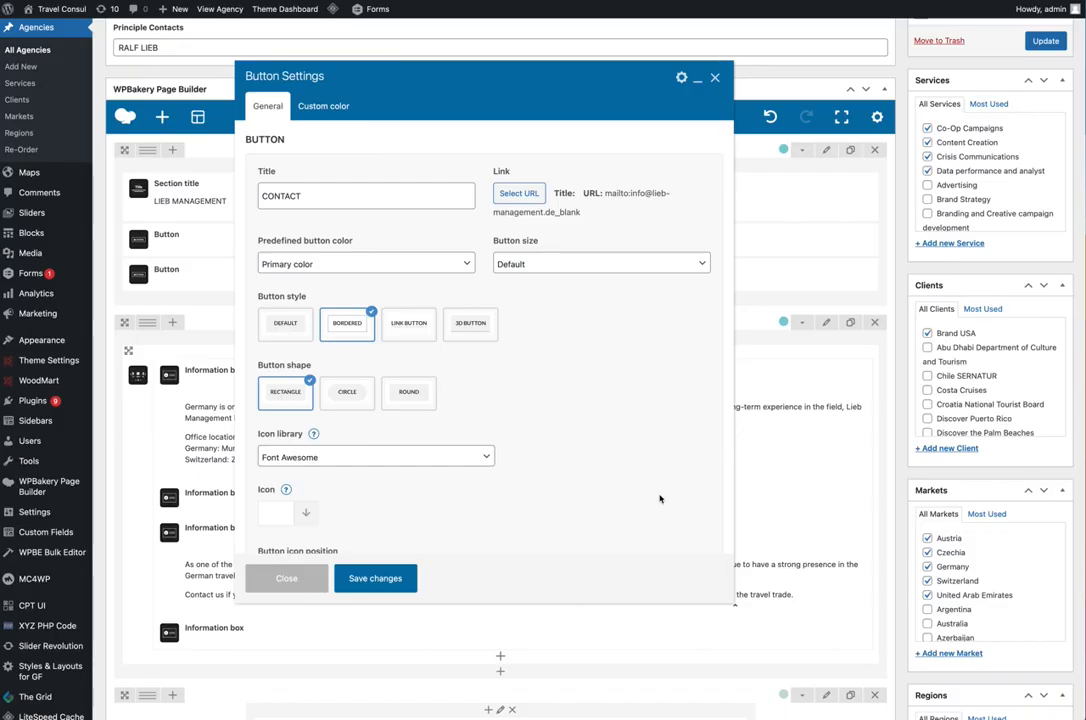
click(375, 579)
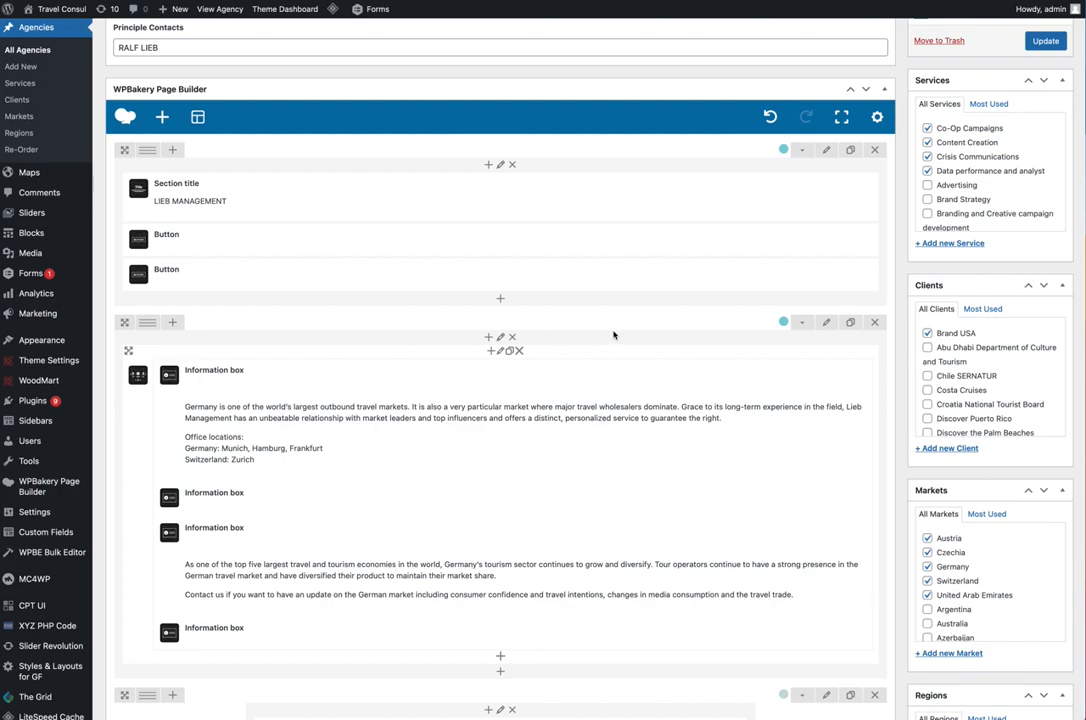
Compare the editor's first carousel of information boxes with the two text-and-image slides under the agency title on the published page
scroll(610, 335, down, 3)
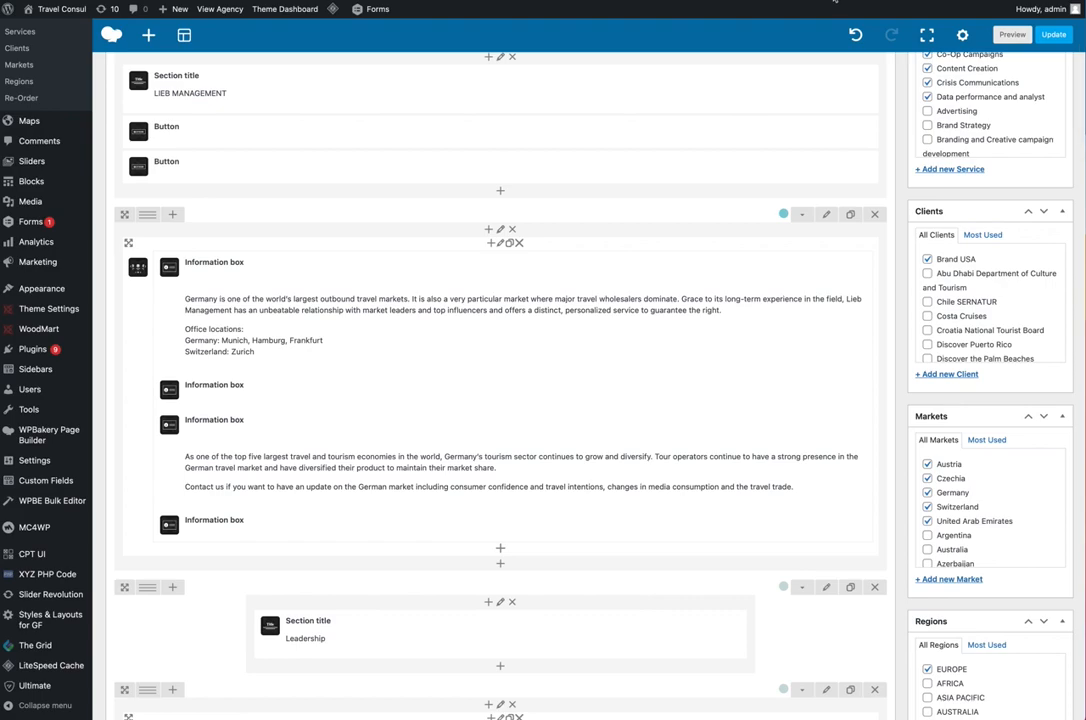
click(832, 1)
scroll(524, 204, down, 2)
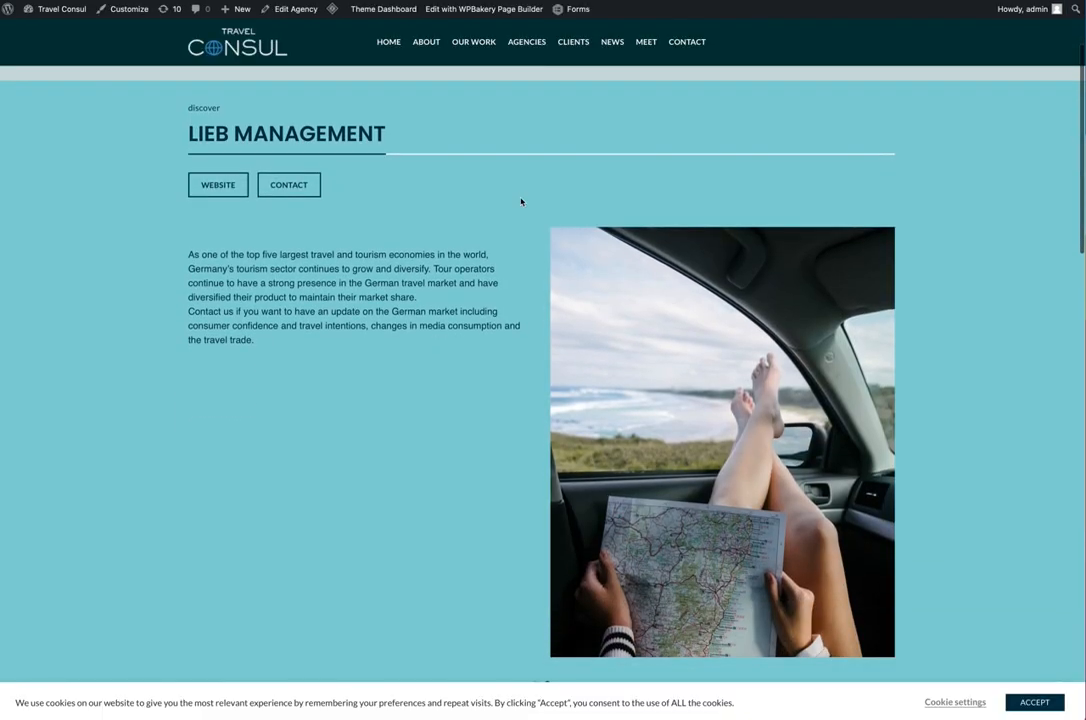
click(173, 460)
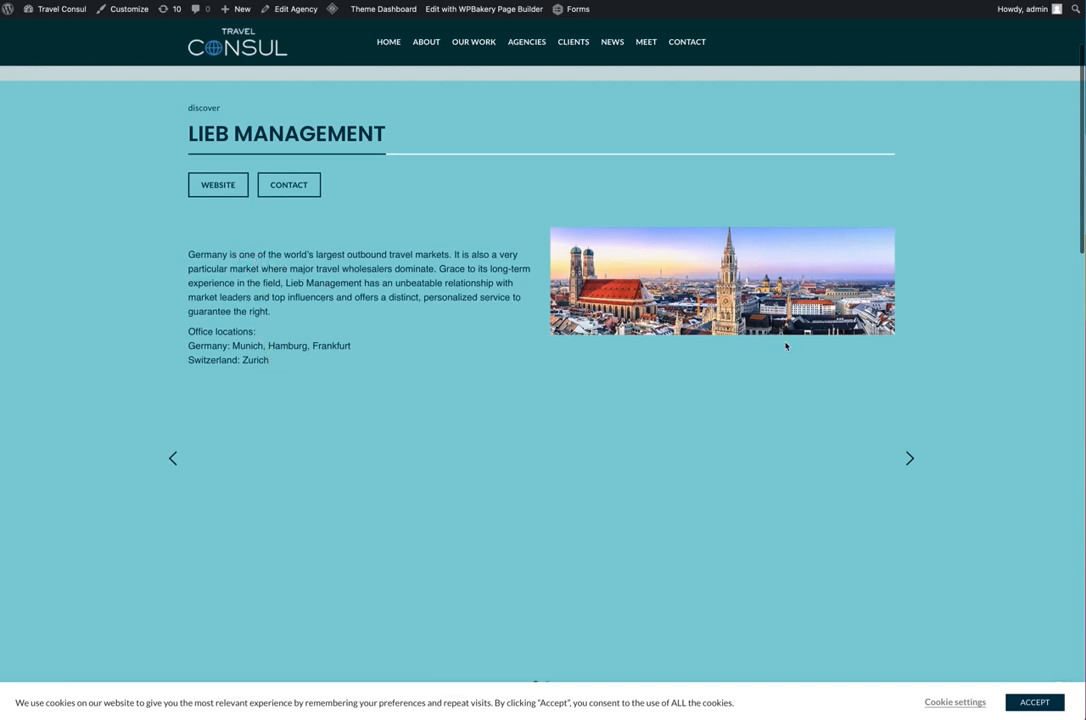
click(910, 458)
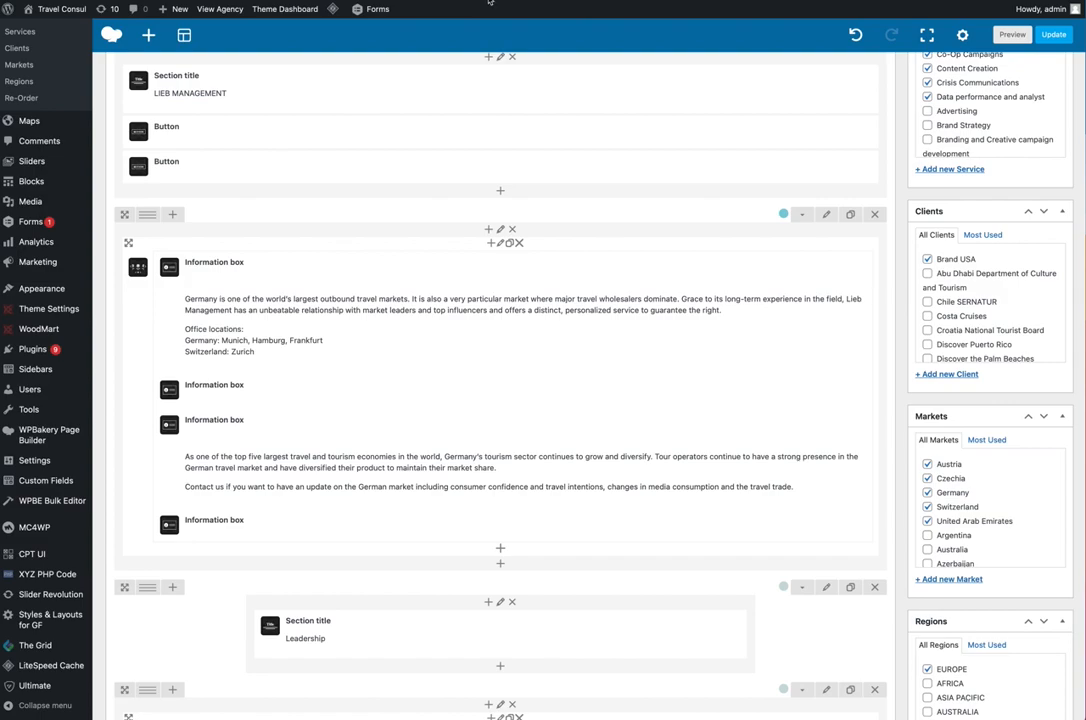
Check the first information box's content text with the office locations against the first slide of the published page, then save the box settings
mouse_move(485, 342)
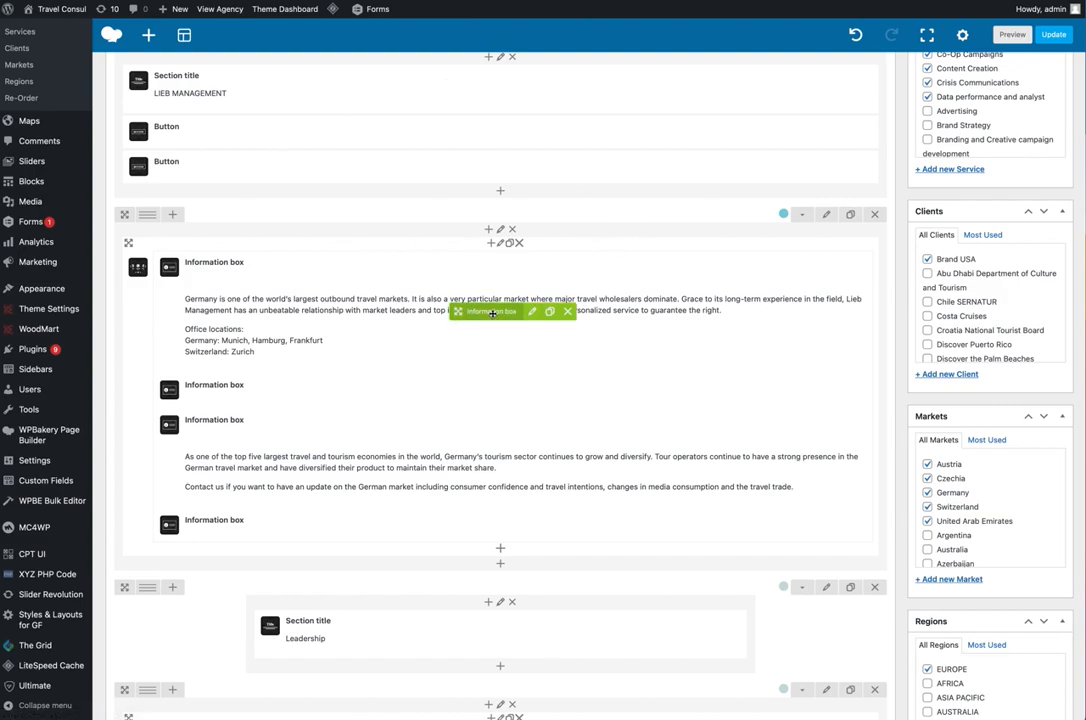
drag(488, 313, 498, 313)
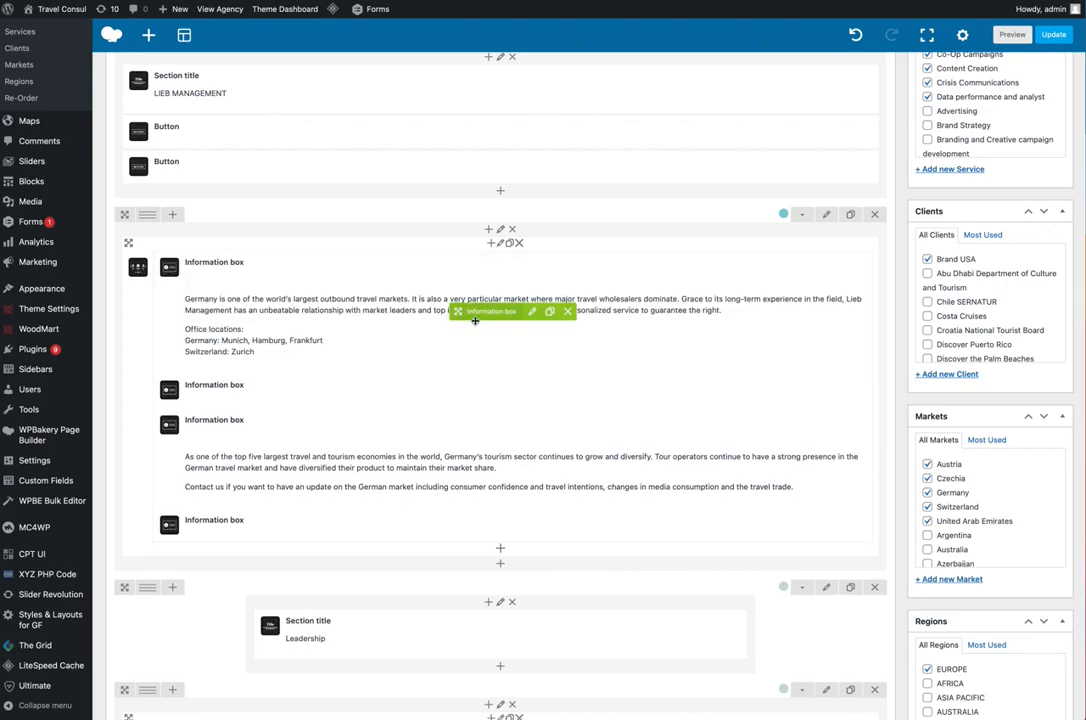
click(532, 312)
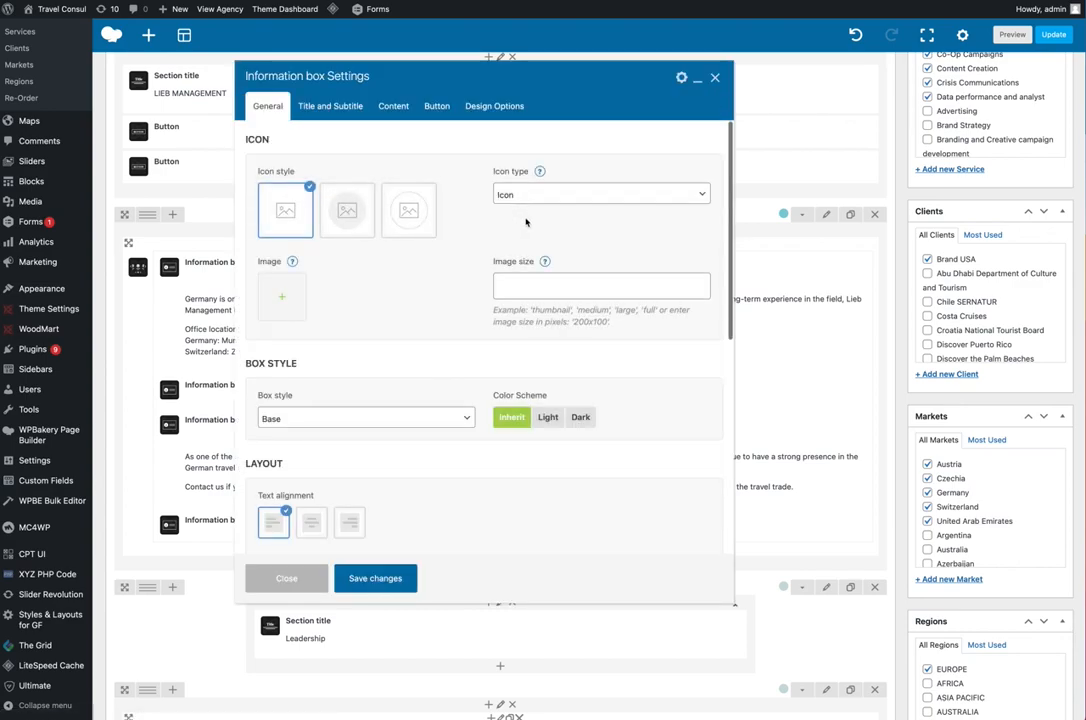
click(394, 107)
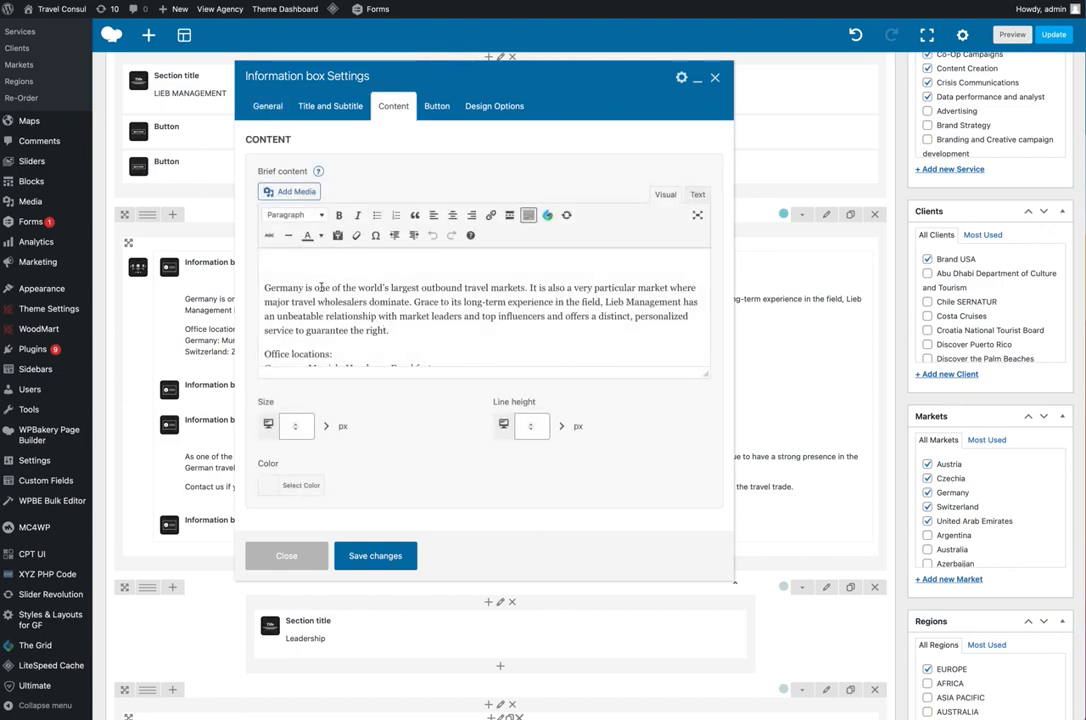
scroll(330, 295, down, 3)
scroll(405, 327, up, 2)
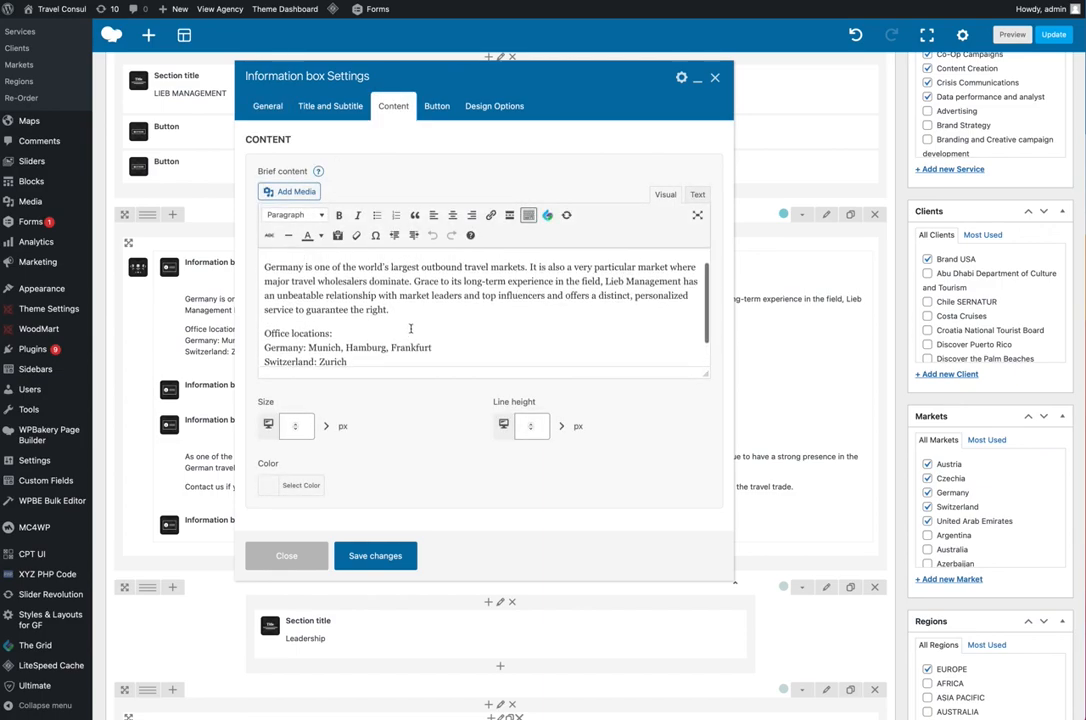
scroll(410, 328, up, 1)
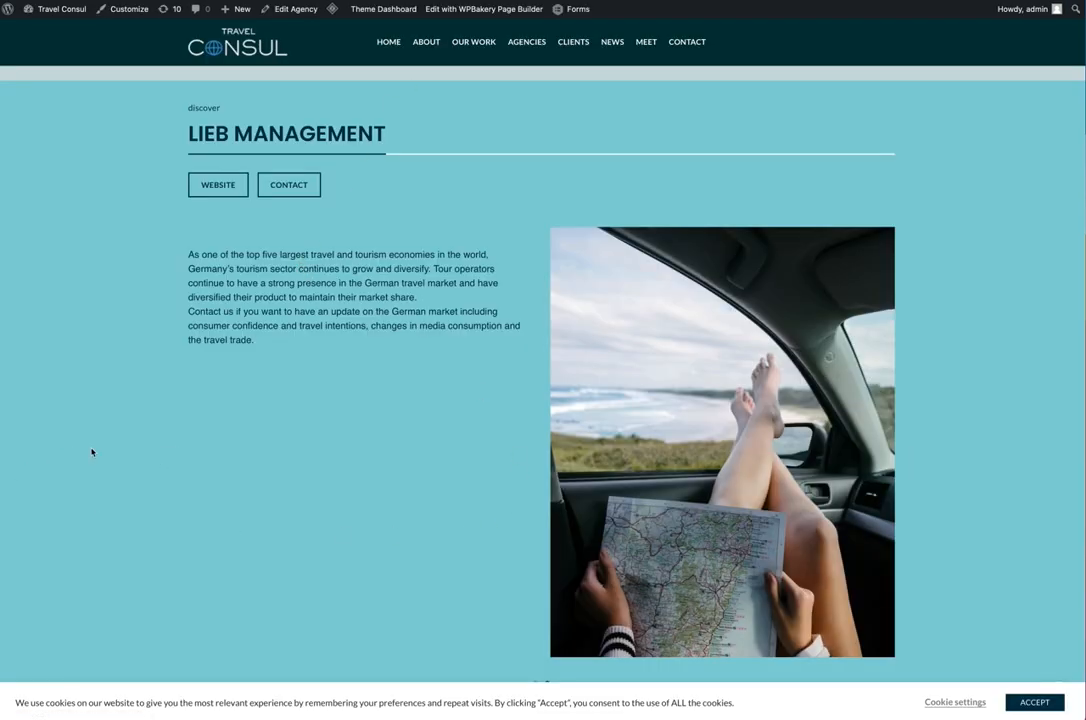
click(172, 458)
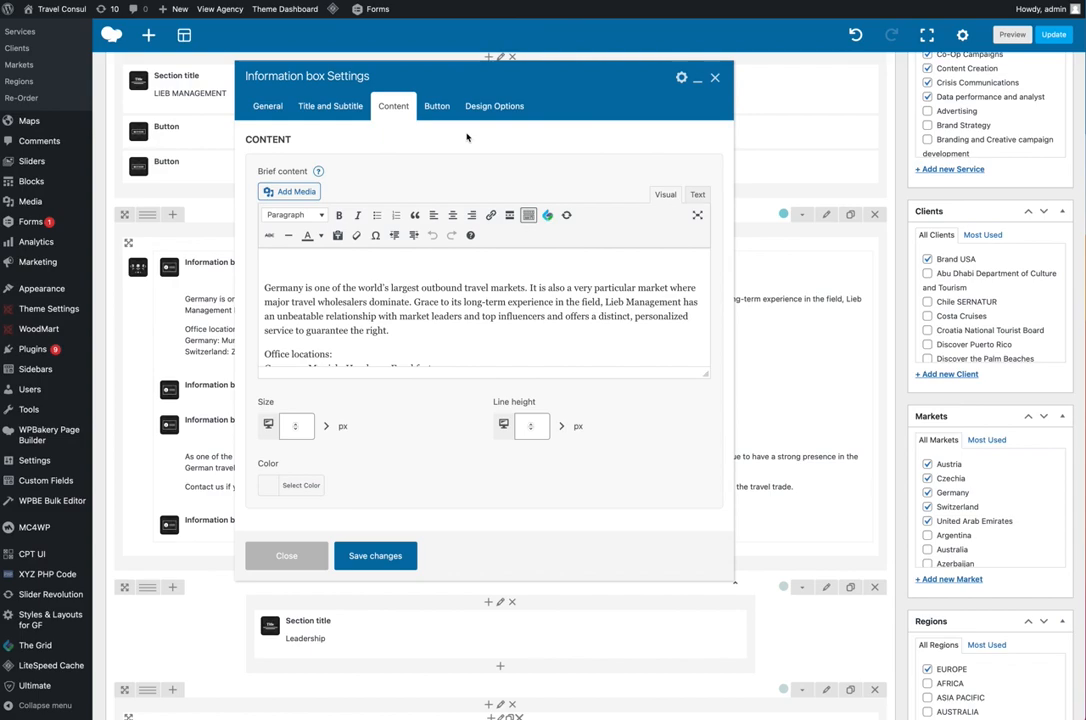
scroll(410, 318, down, 1)
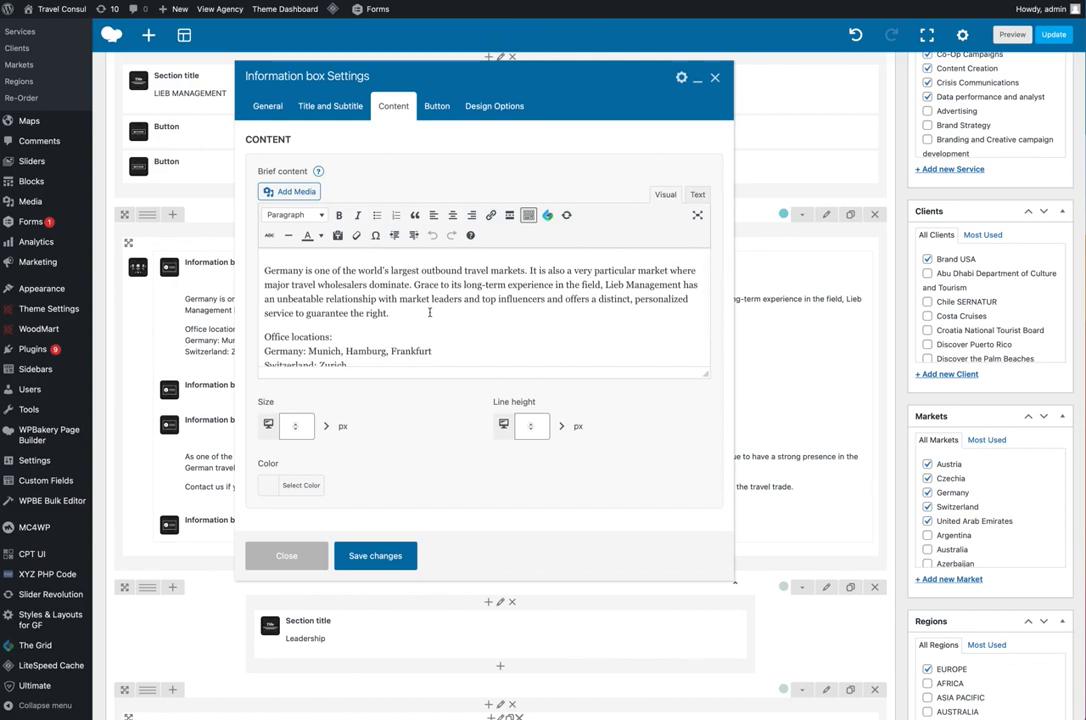
scroll(393, 310, down, 2)
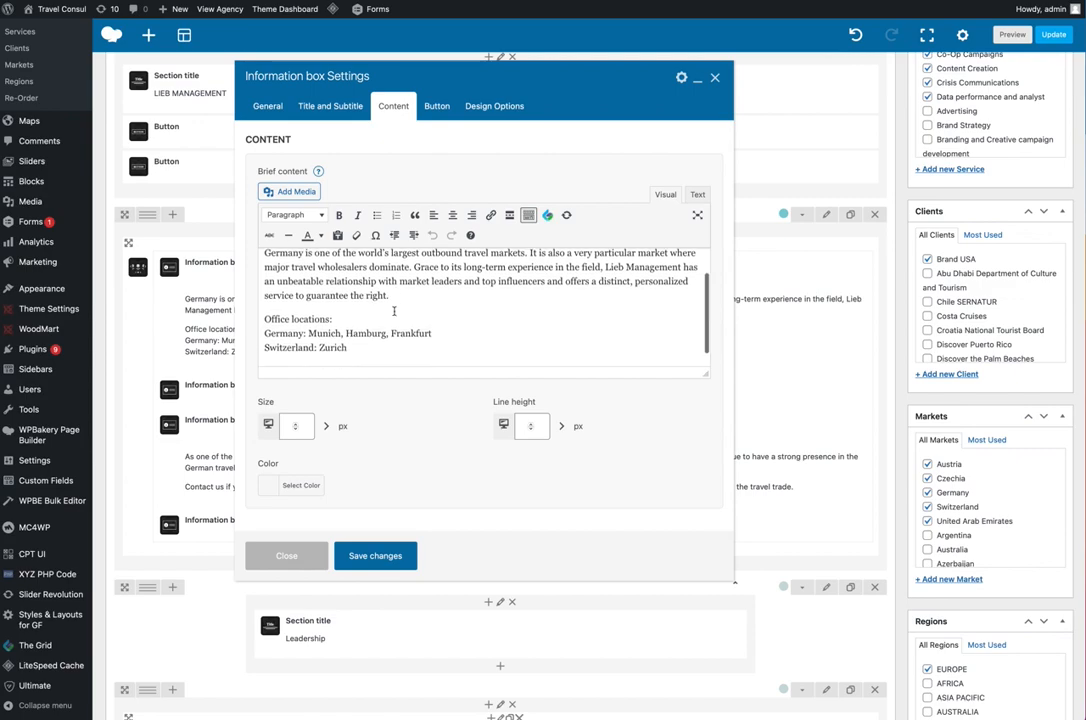
click(390, 560)
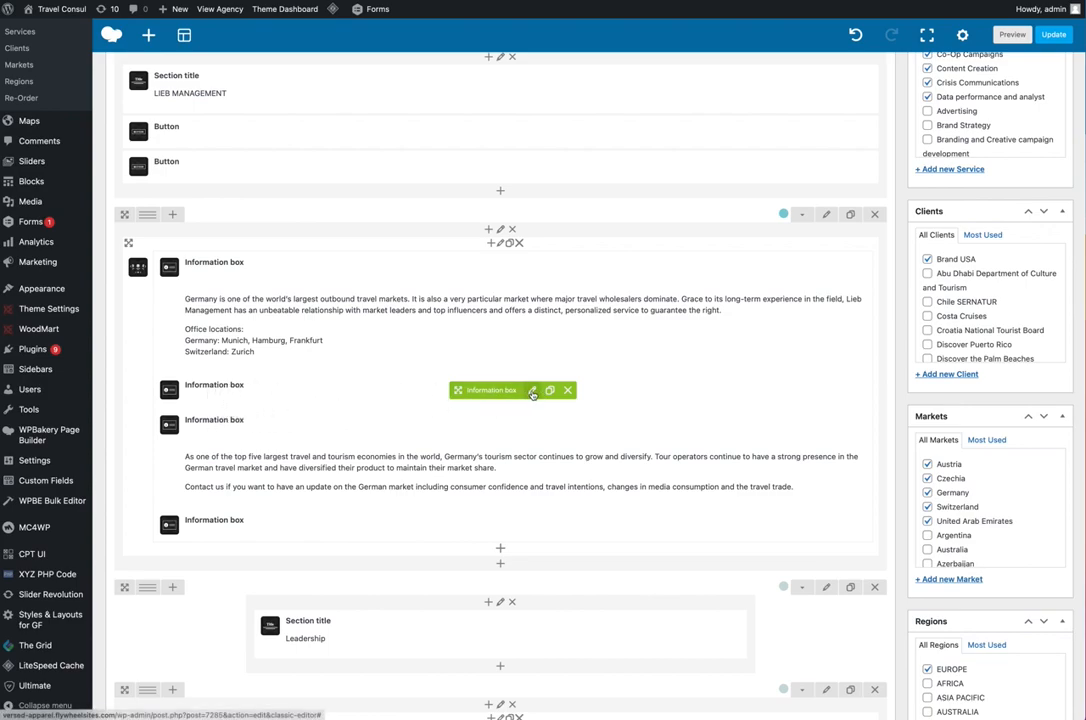
Open the image selection of the second information box, check the option for uploading a file and return to the media library
click(532, 392)
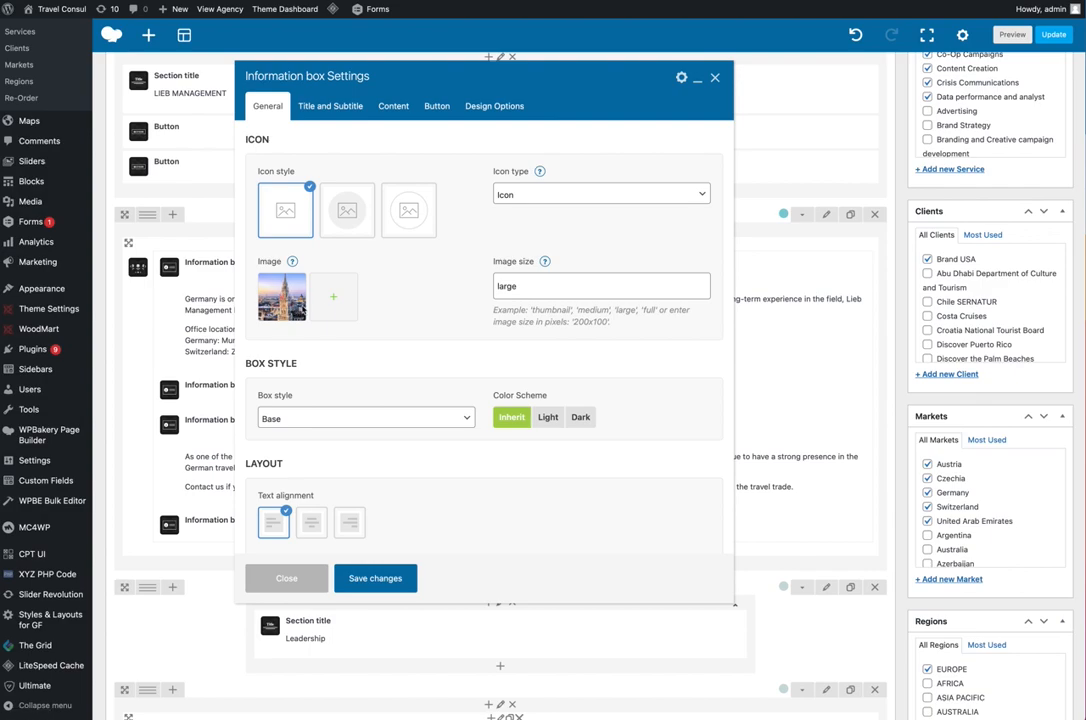
click(336, 302)
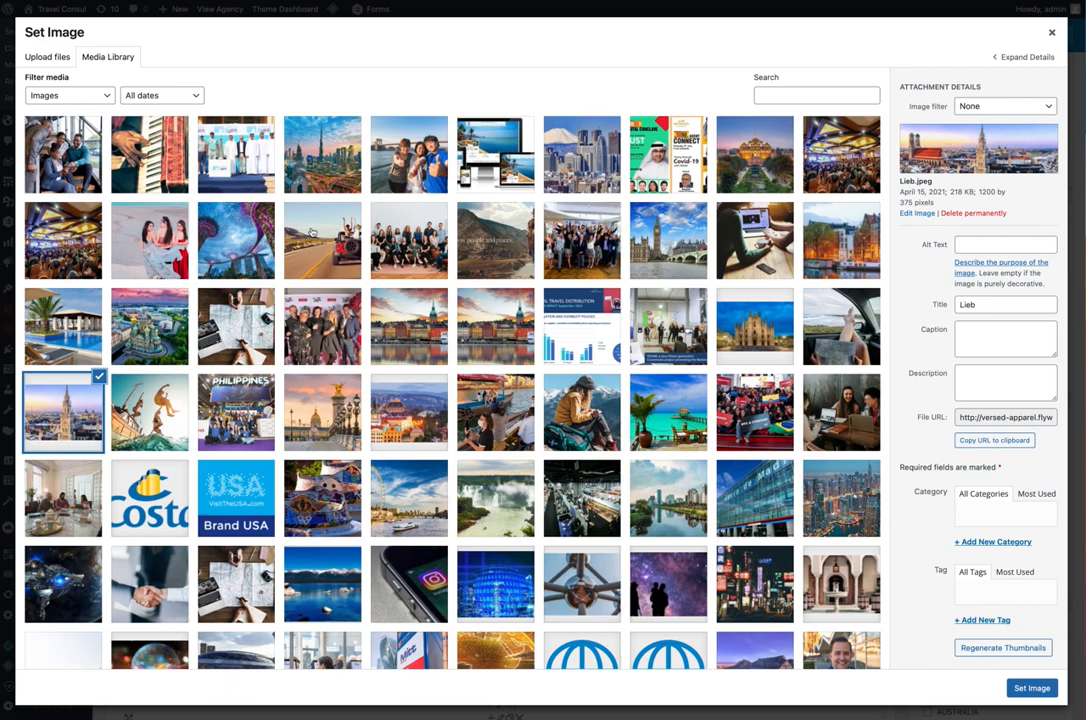
click(45, 60)
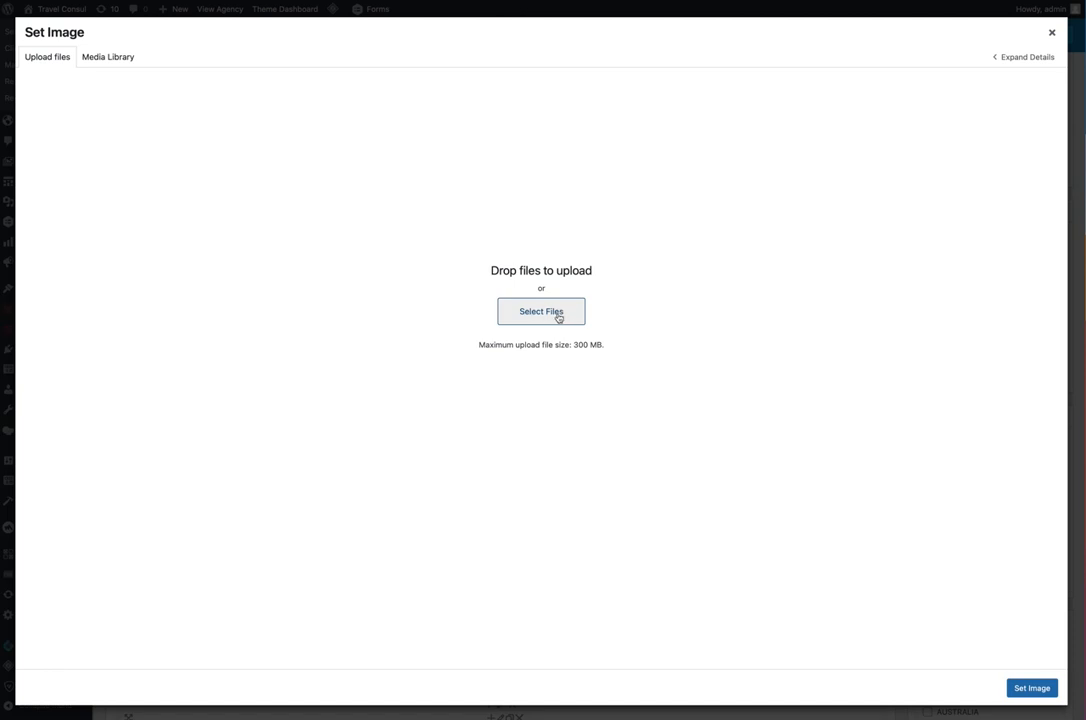
click(555, 315)
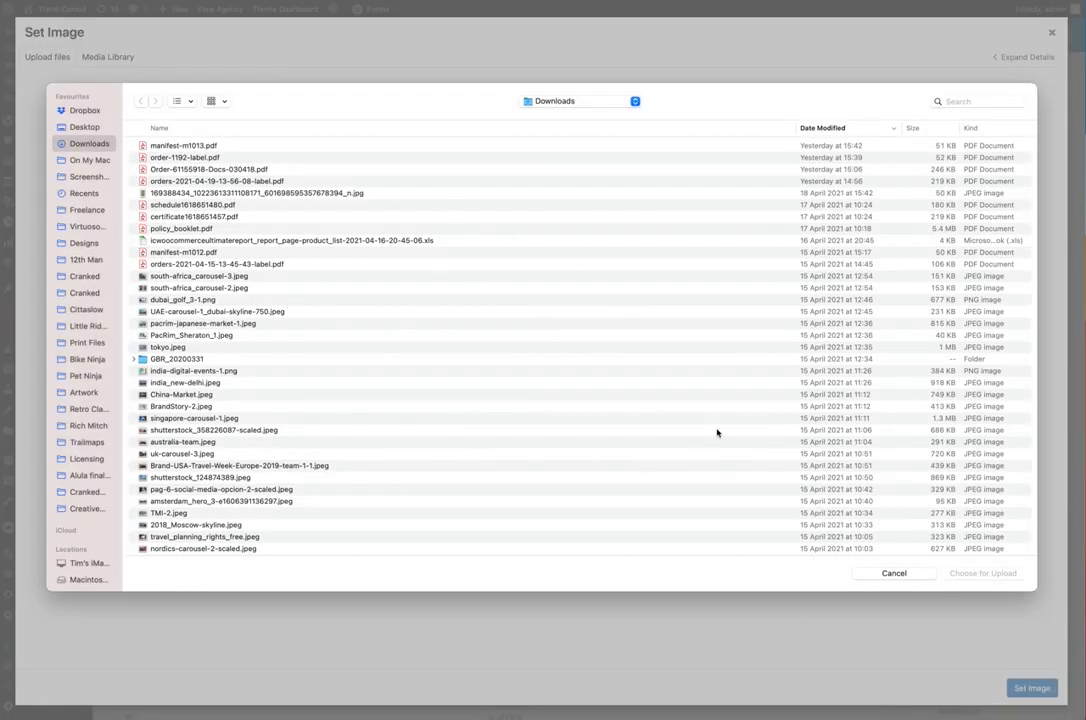
click(895, 574)
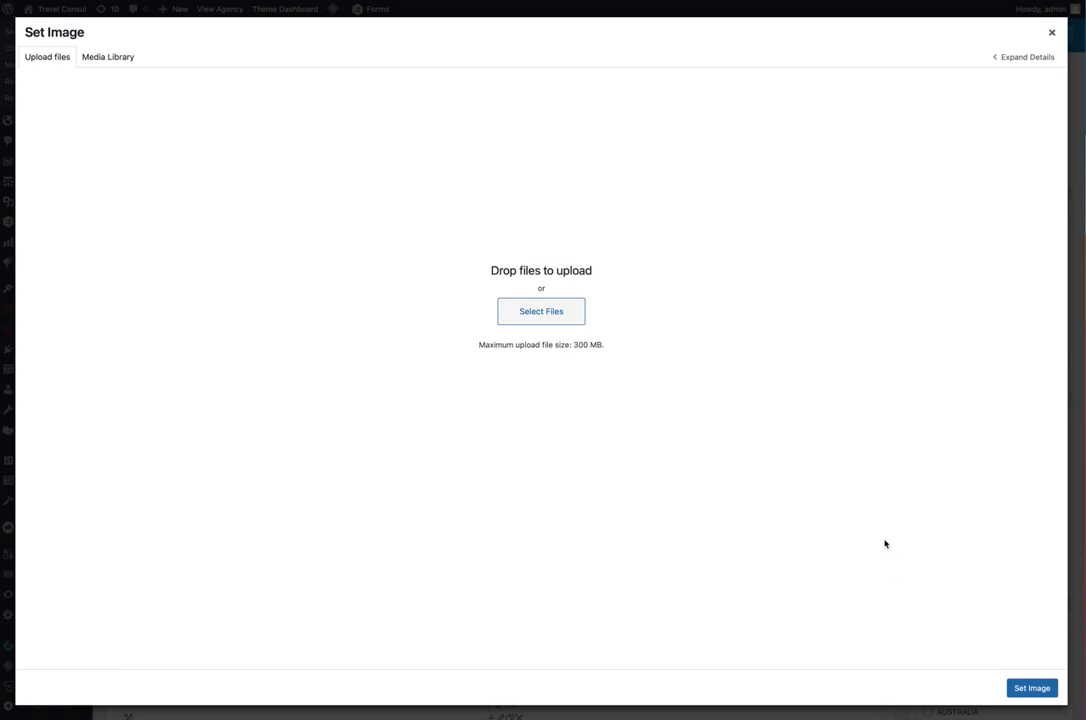
click(100, 57)
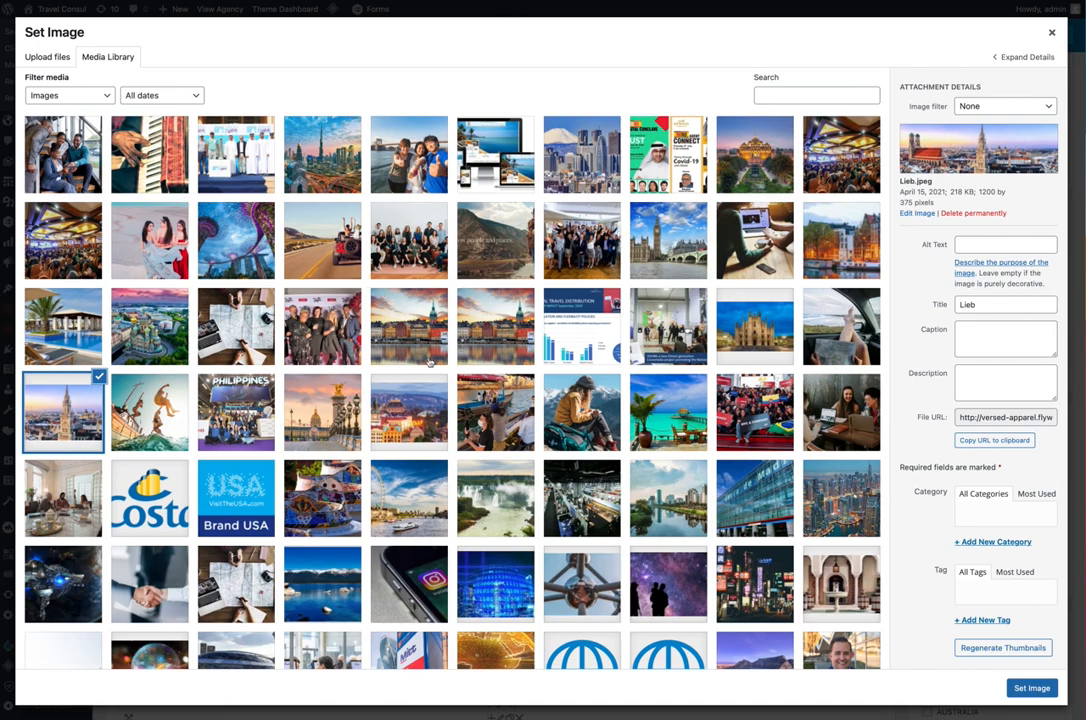
Replace the second information box's image with nordics-heroe-scaled-2.jpeg from the media library and save the box settings
click(409, 330)
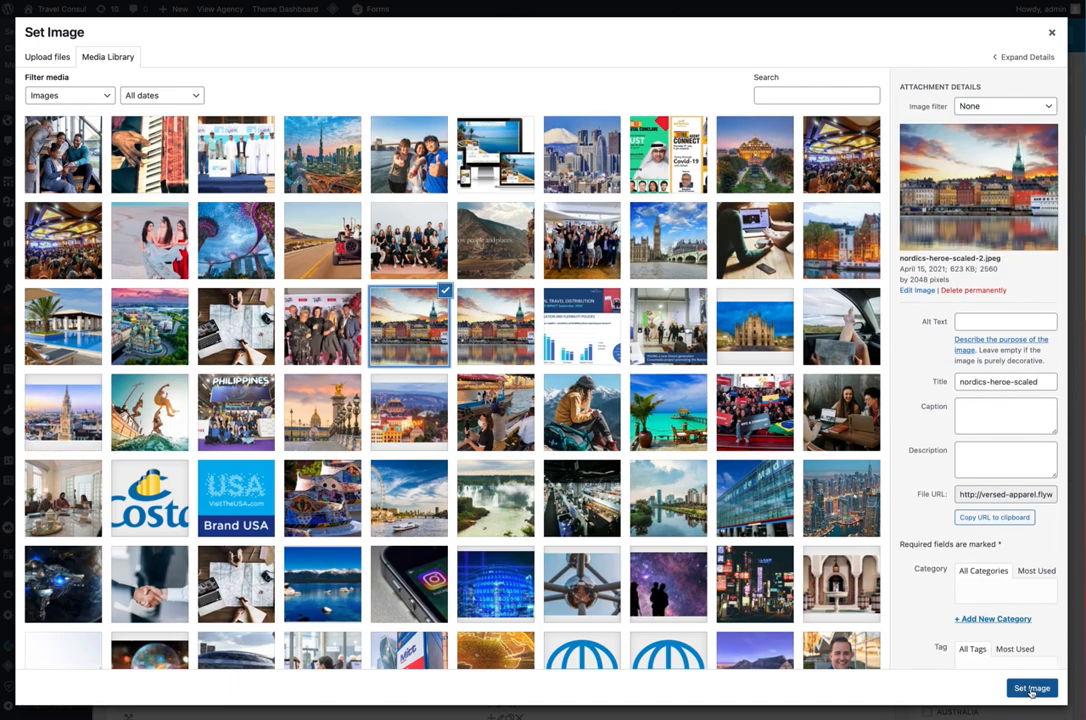
click(1031, 689)
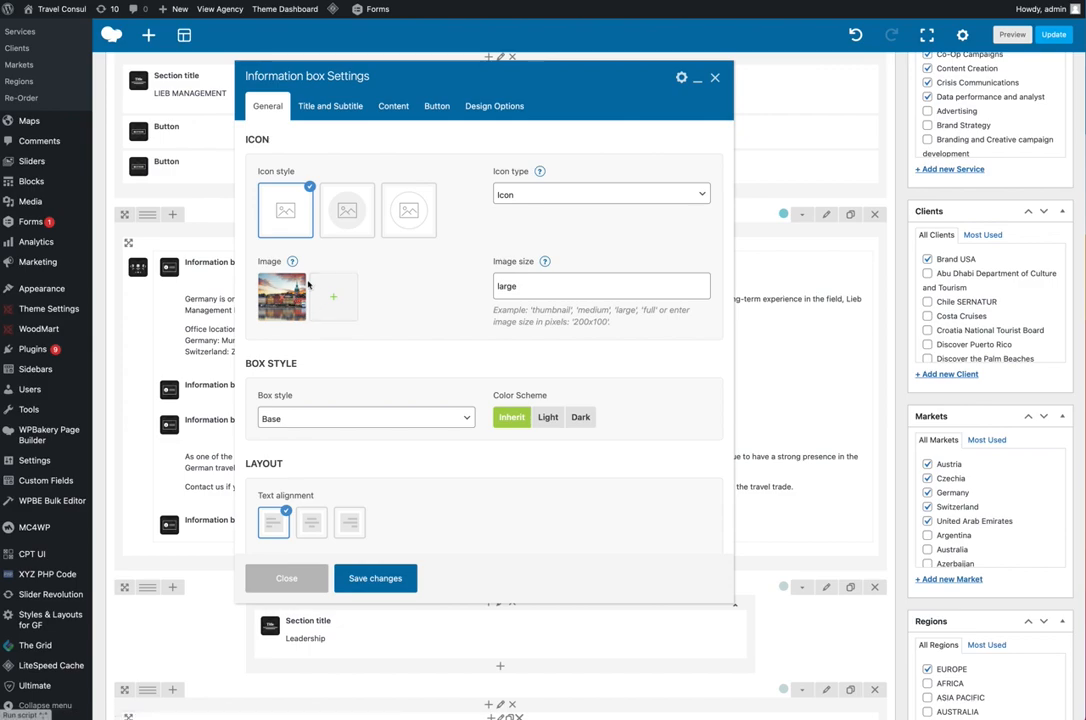
click(372, 582)
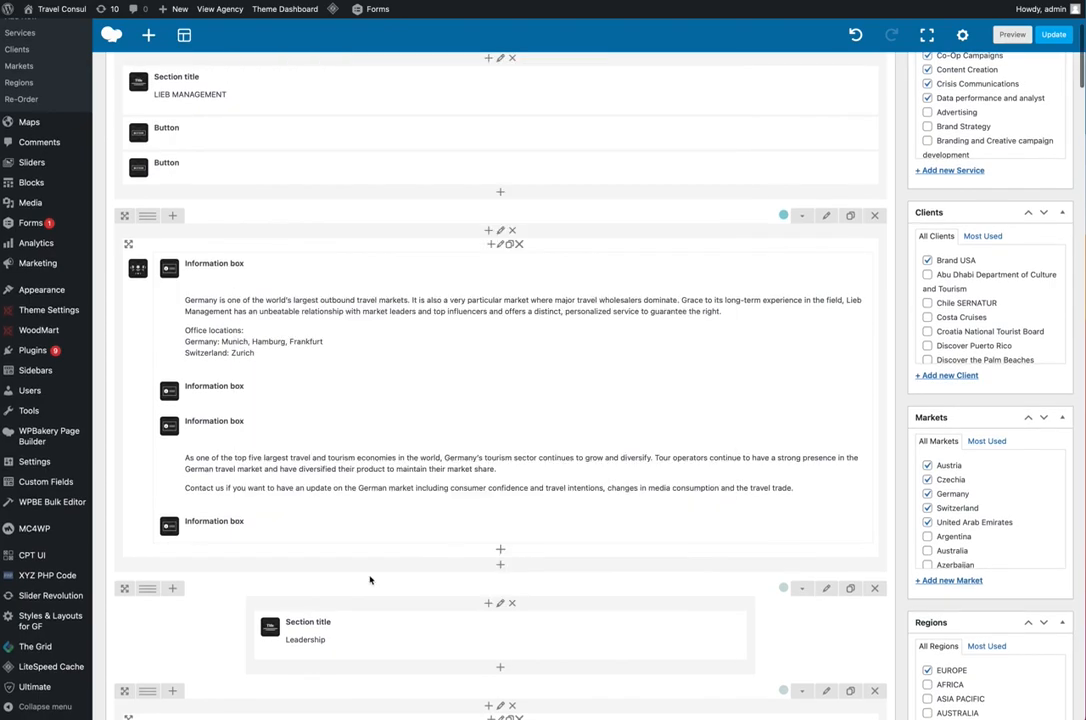
Compare the third and fourth information boxes in the editor with the second slide of the published page's carousel
scroll(526, 390, down, 1)
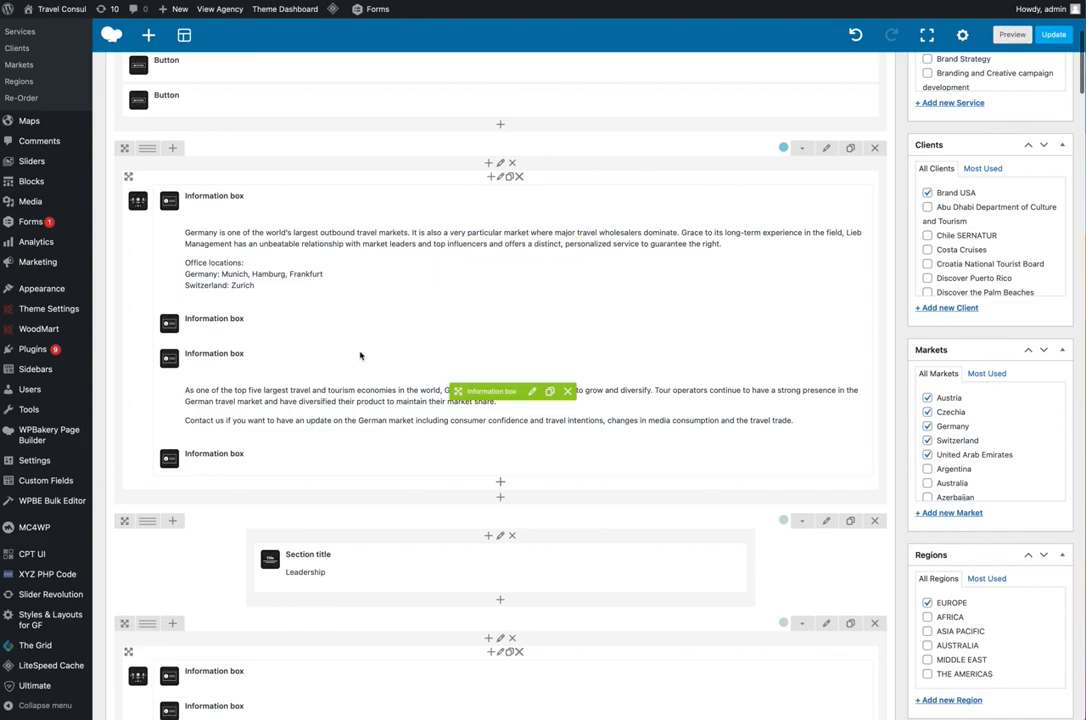
scroll(420, 345, down, 1)
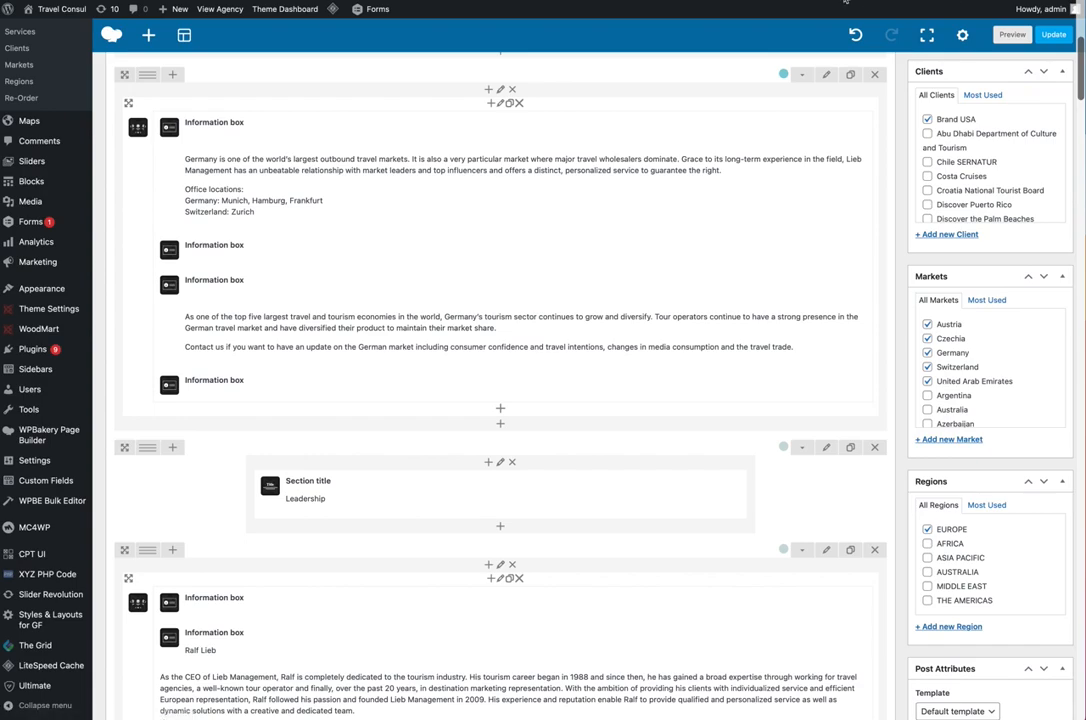
click(845, 1)
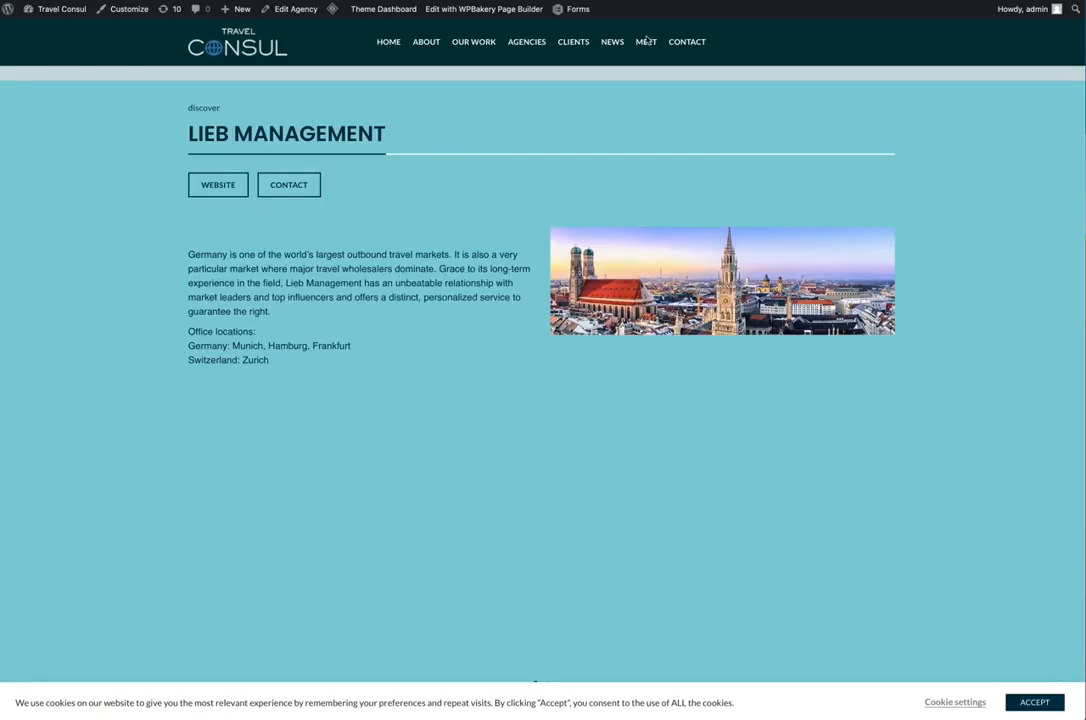
click(910, 459)
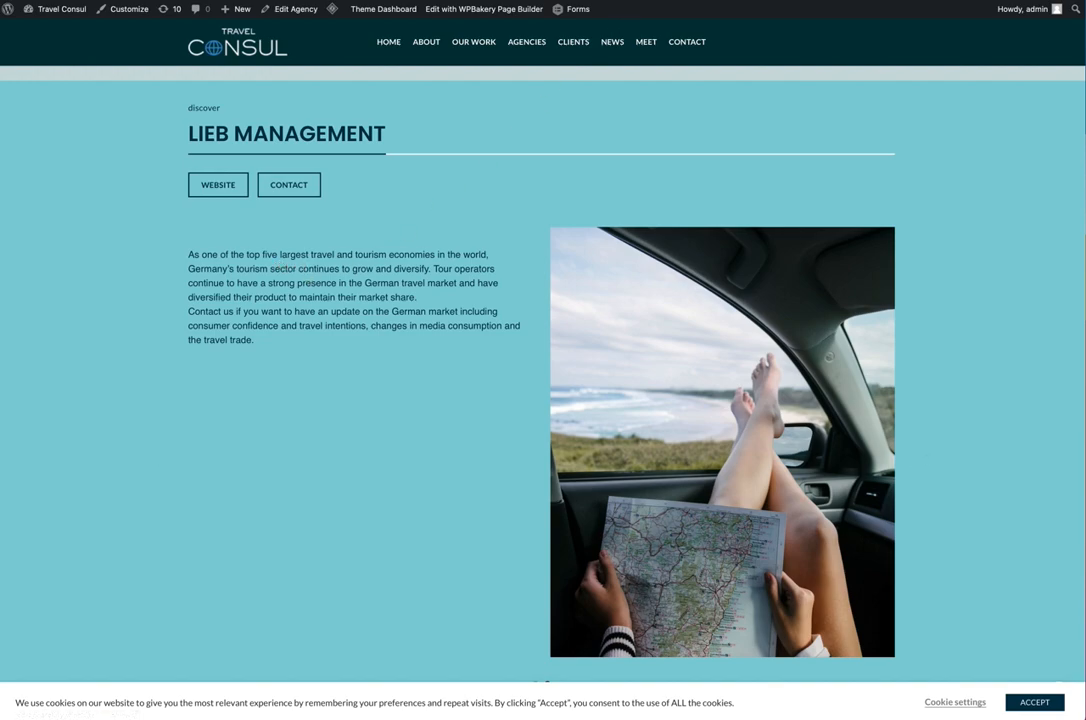
click(429, 1)
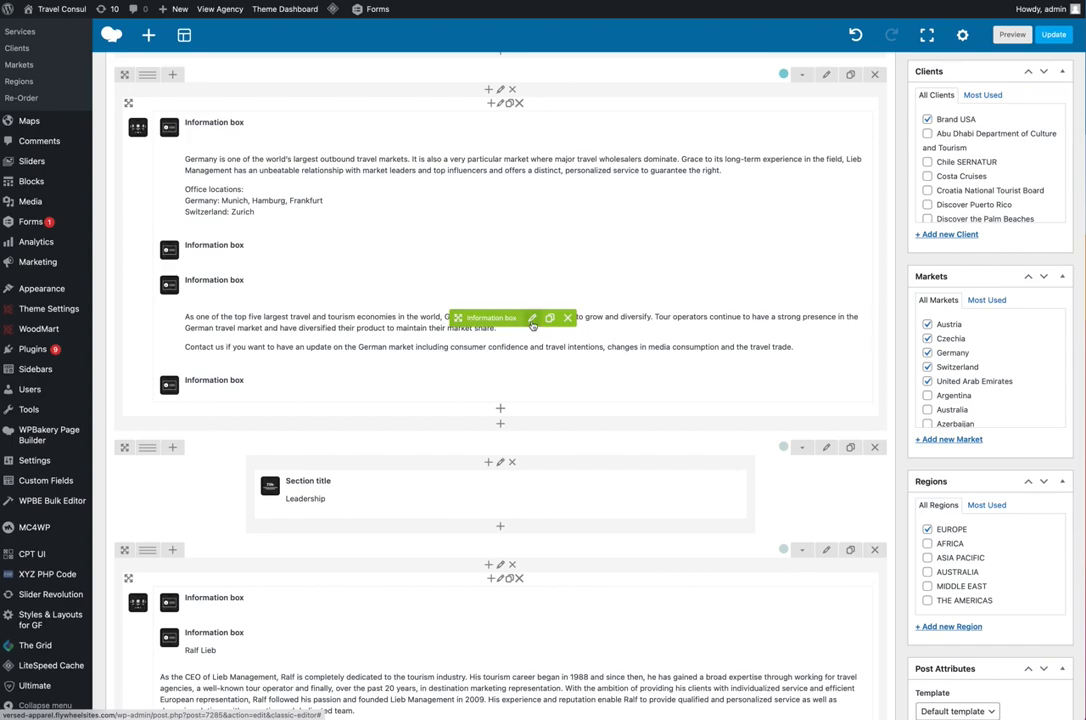
Check the third information box's content text and the fourth box's image set to size large, then save the fourth box's settings
click(531, 319)
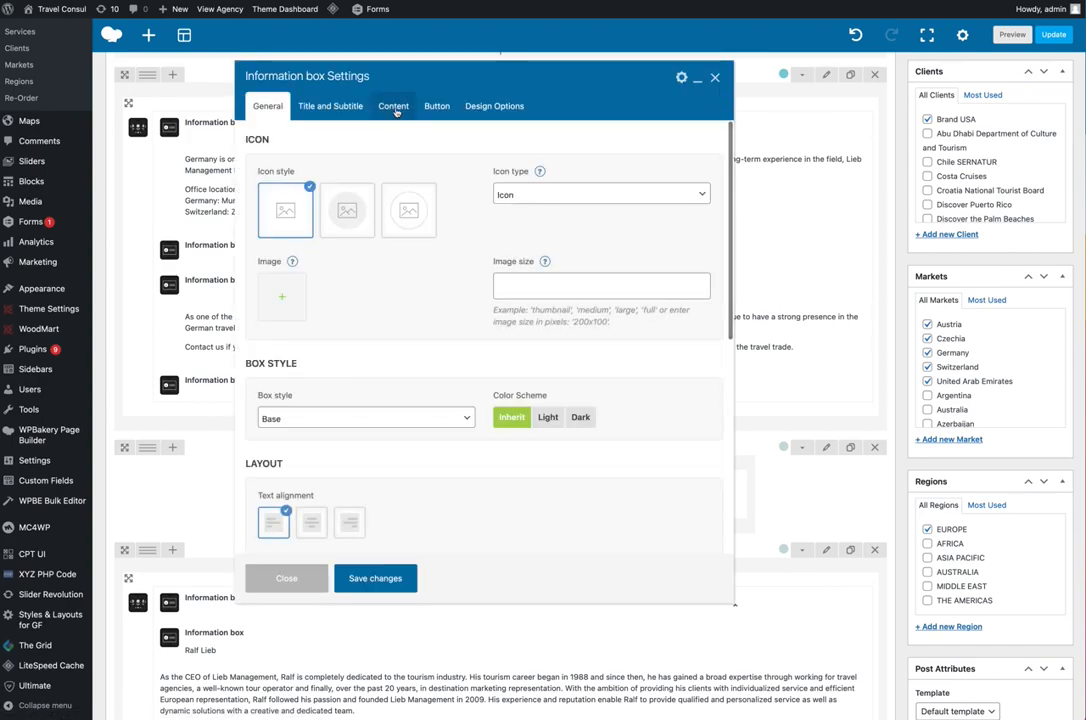
click(393, 106)
scroll(455, 310, down, 1)
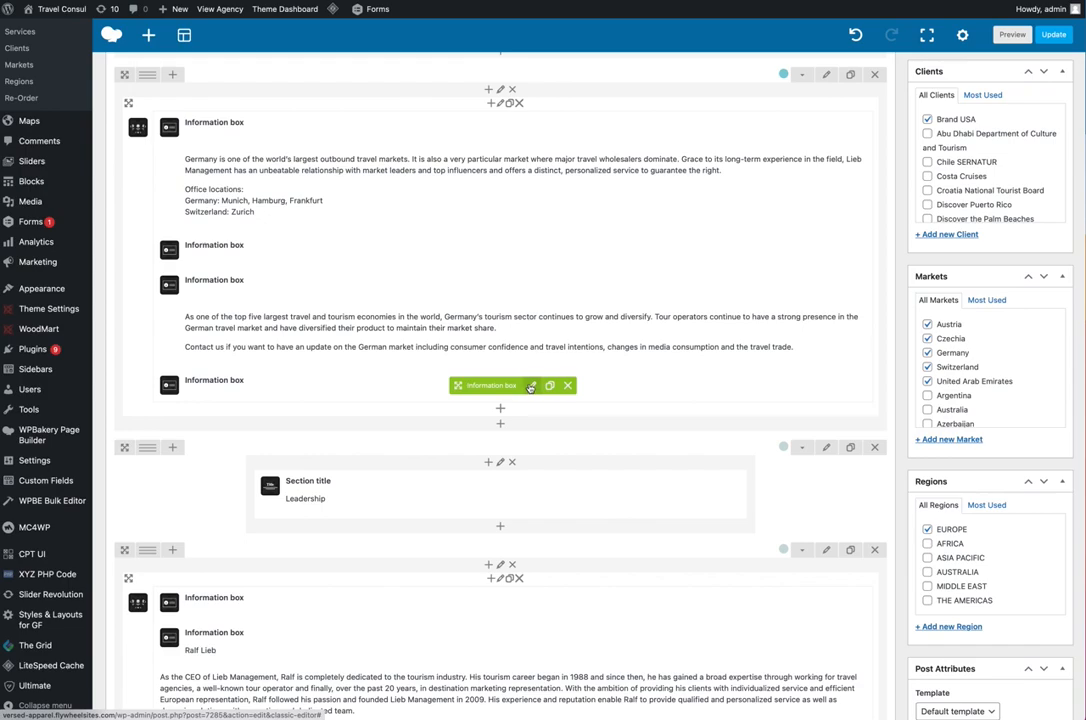
click(531, 386)
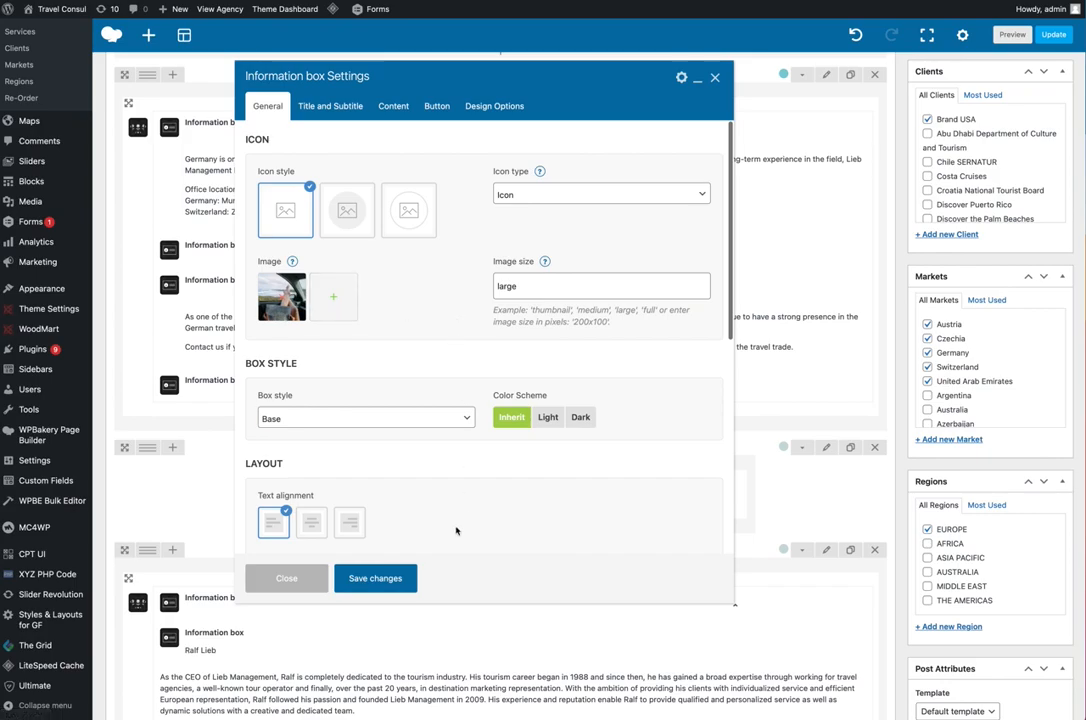
click(375, 580)
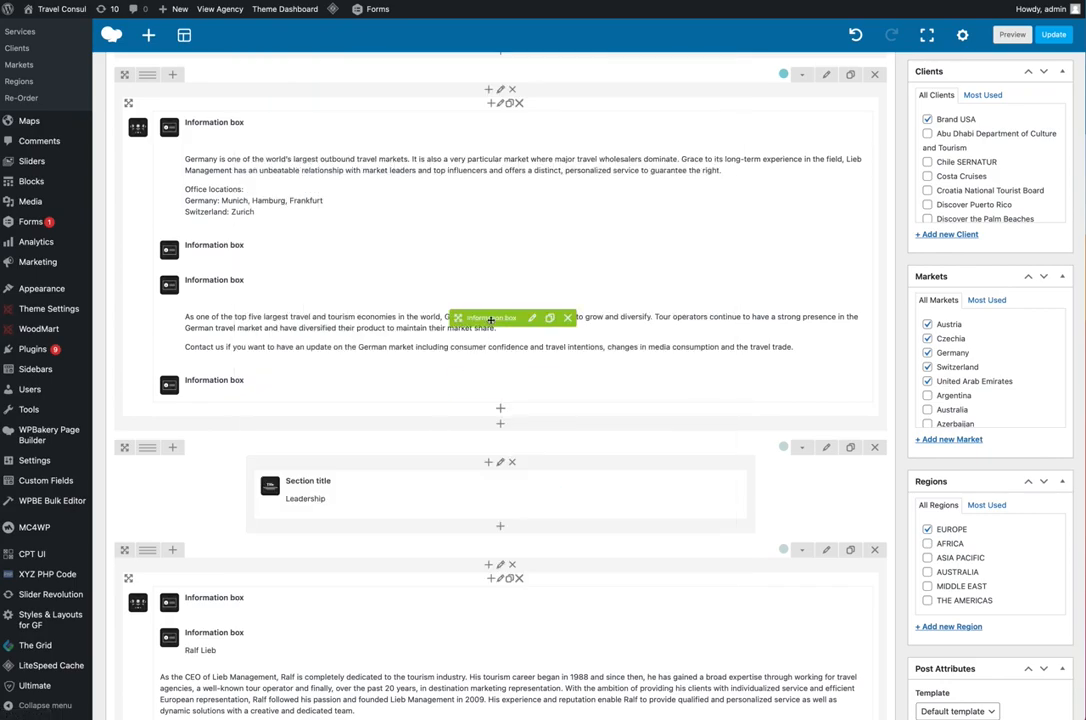
Compare the Leadership section and its information boxes in the editor with the Leadership section of the published page
scroll(698, 117, down, 1)
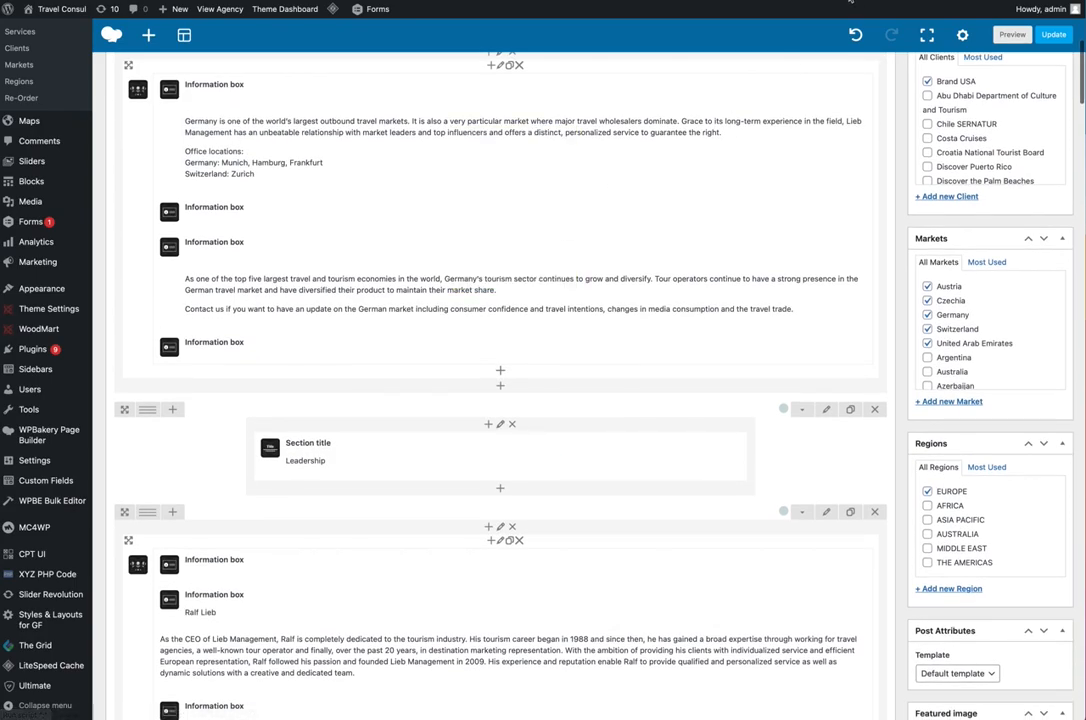
click(851, 2)
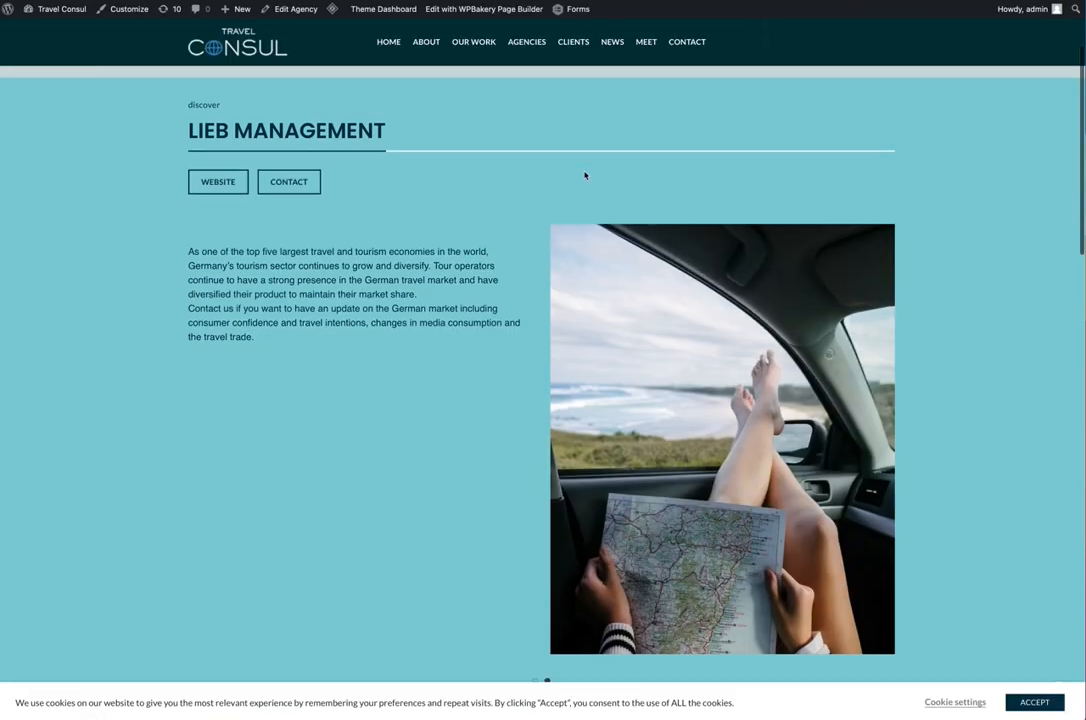
scroll(590, 172, down, 6)
scroll(593, 172, down, 1)
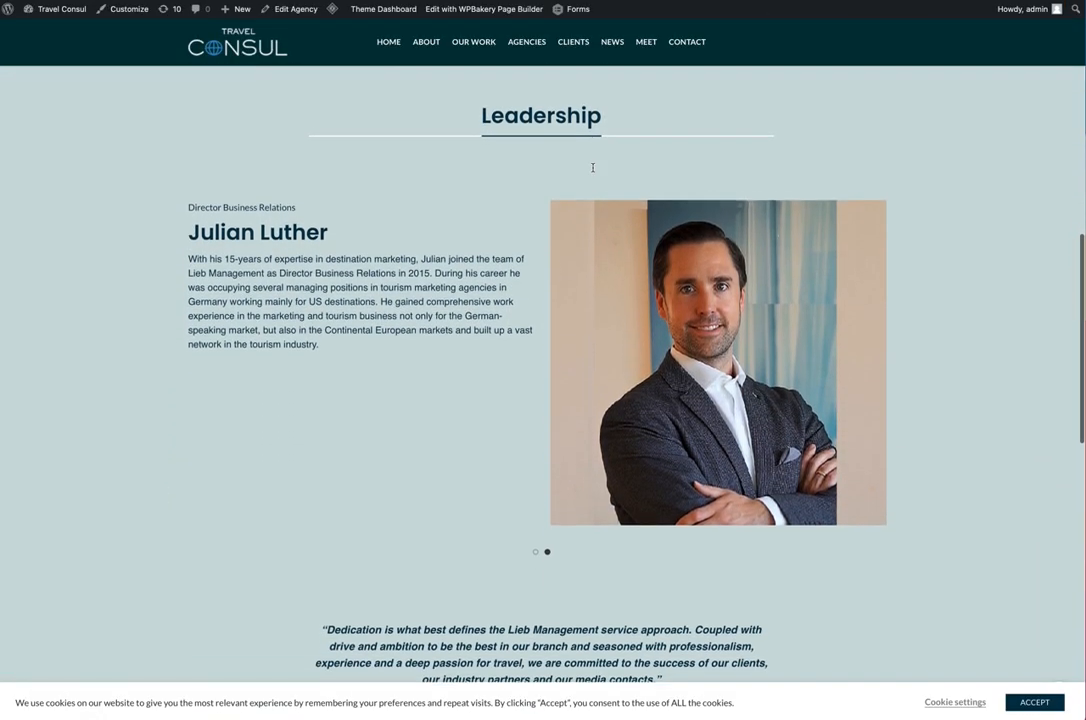
Switch the published page's Leadership carousel to the CEO's slide and review its photo, title and text
click(158, 375)
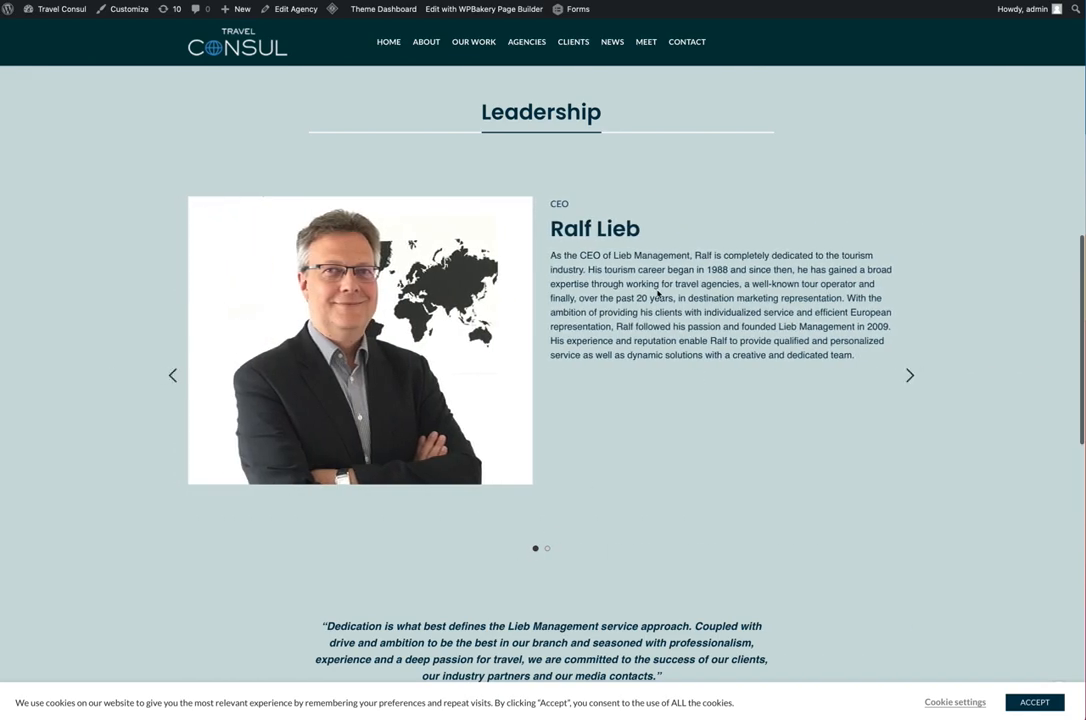
scroll(676, 333, up, 1)
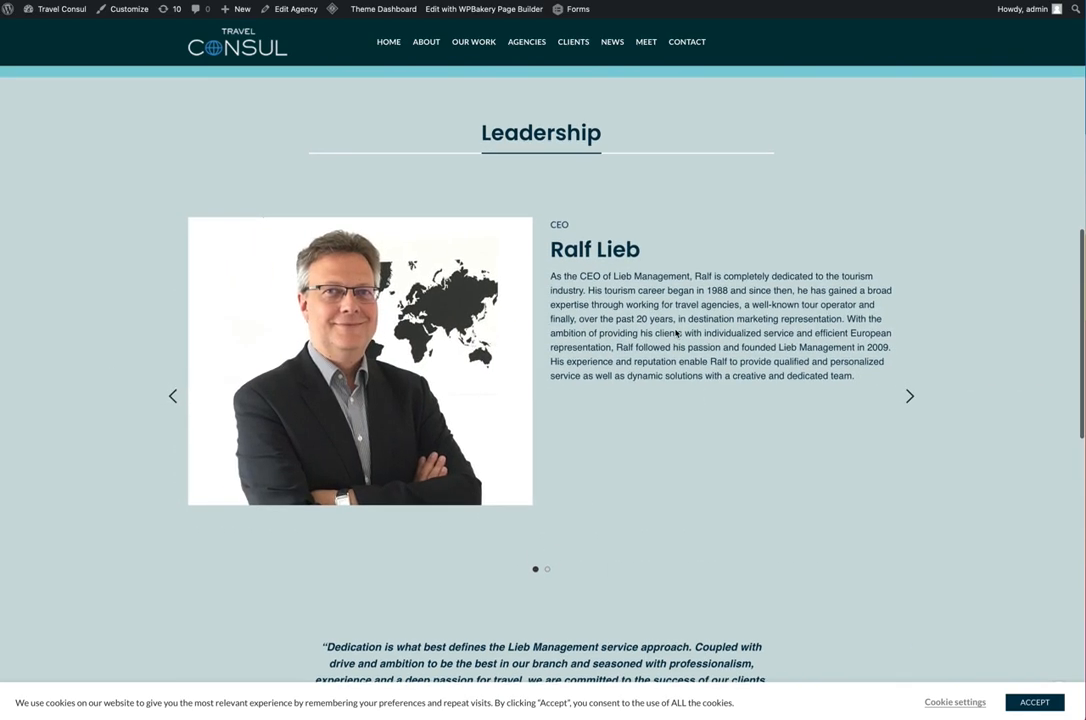
scroll(677, 334, down, 1)
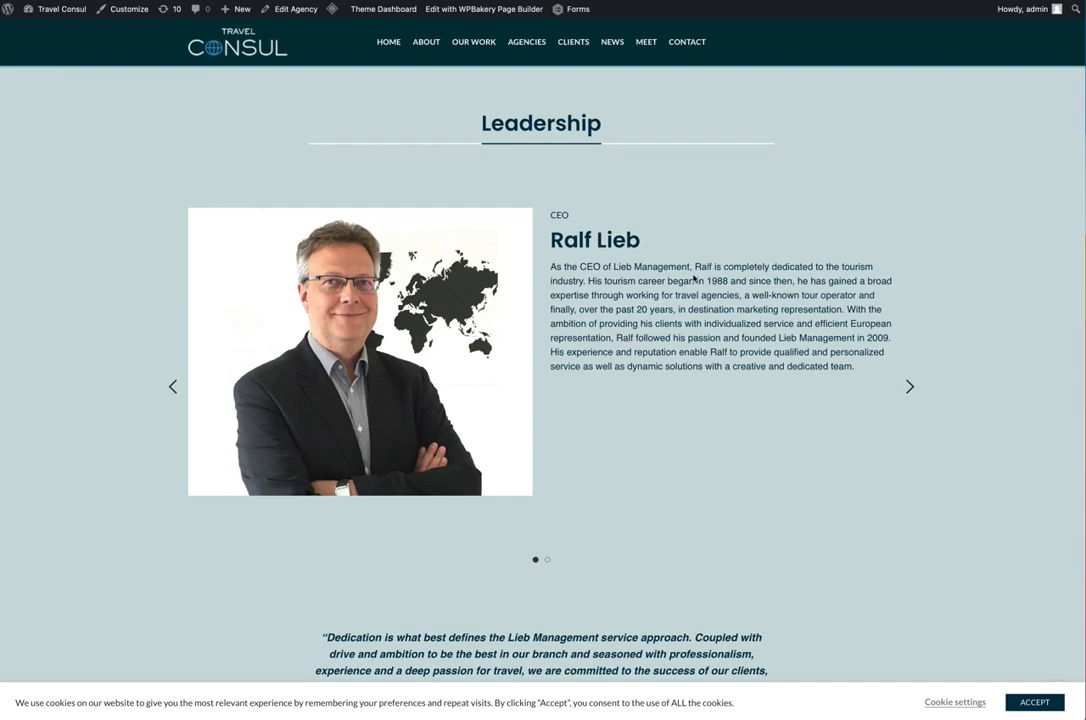
scroll(704, 298, down, 1)
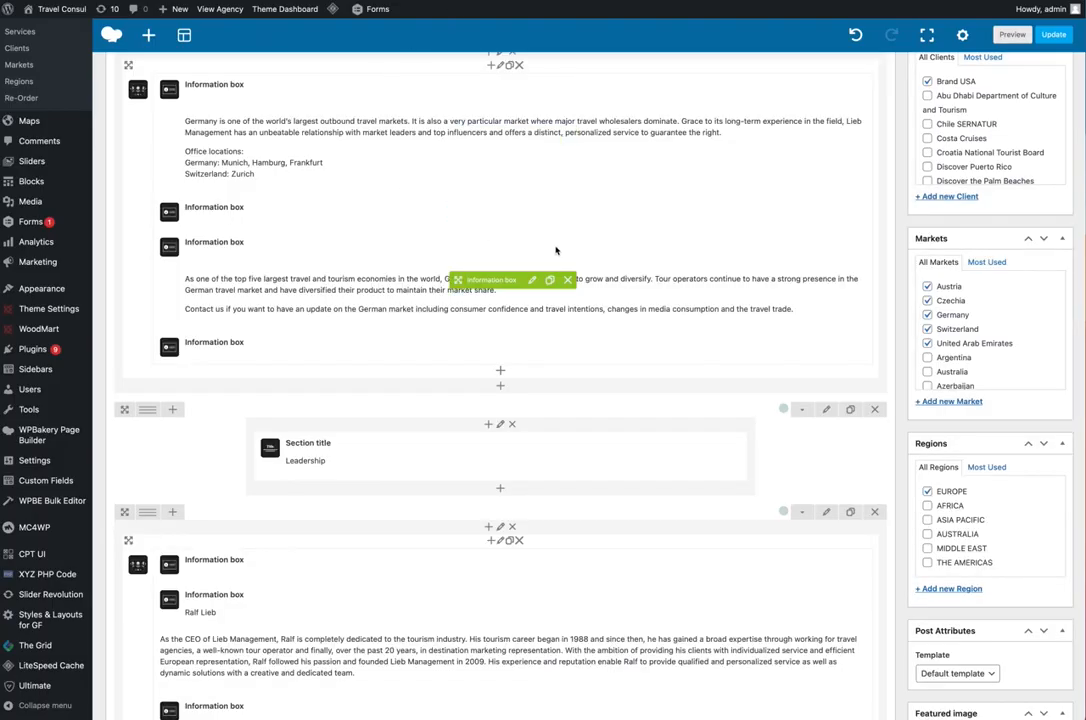
Check the image and image size of the first Leadership information box in the editor, then close its settings
scroll(632, 249, down, 4)
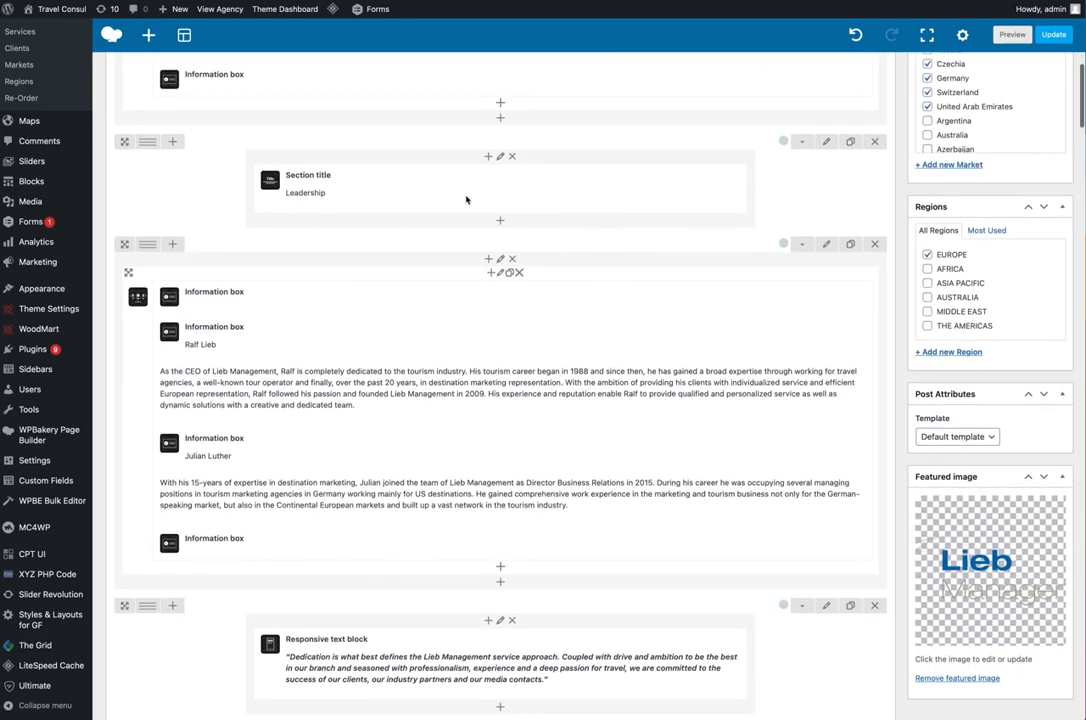
scroll(659, 245, down, 1)
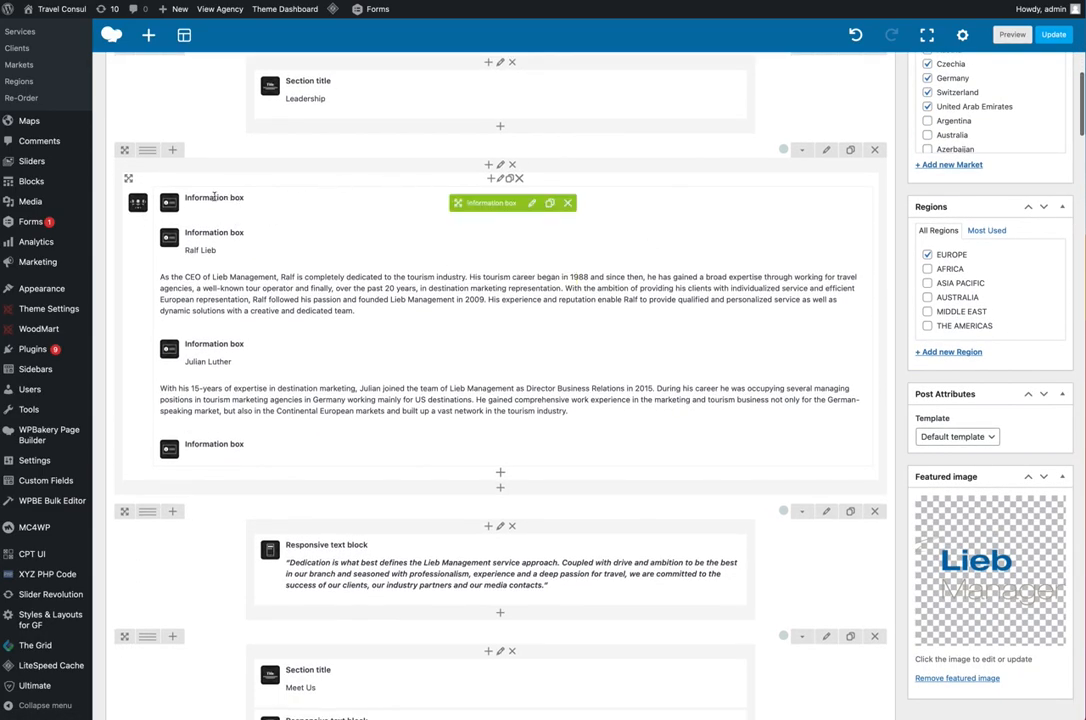
click(532, 204)
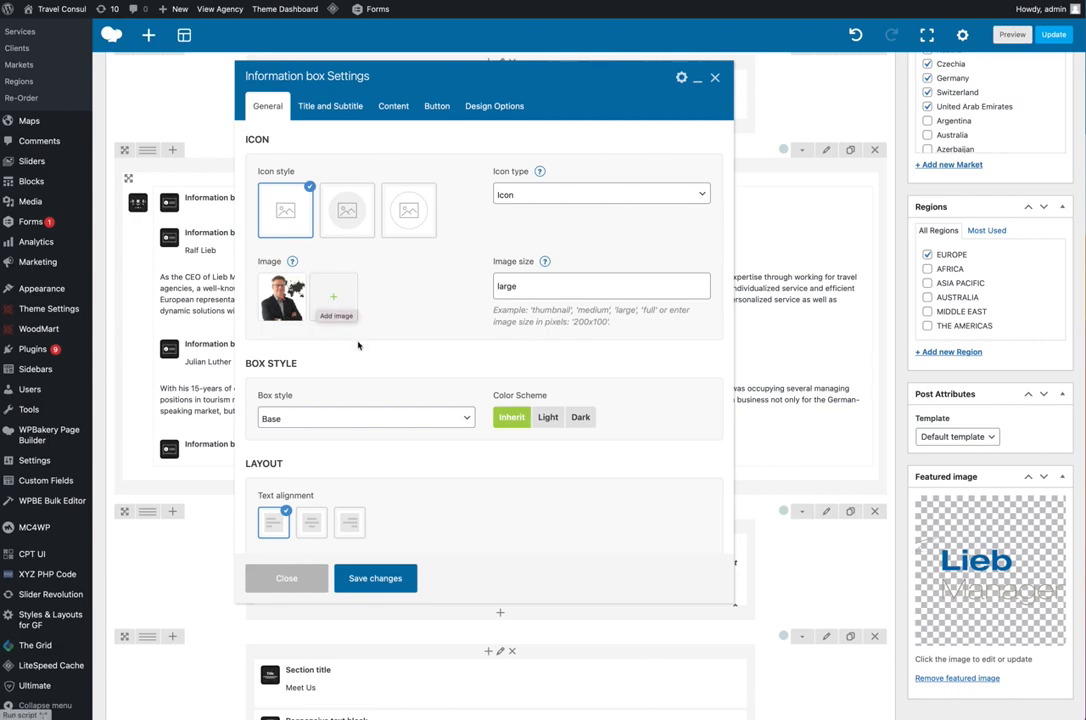
click(288, 580)
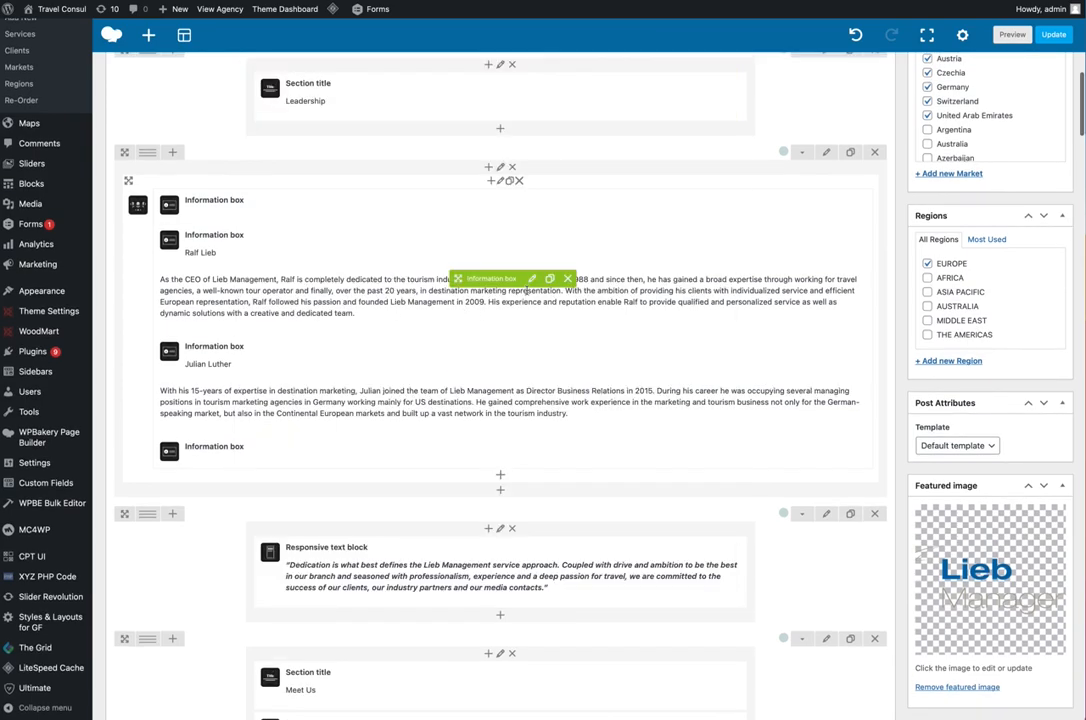
Review the content, title and subtitle texts of the CEO's information box in the Leadership section, then save its settings
click(532, 280)
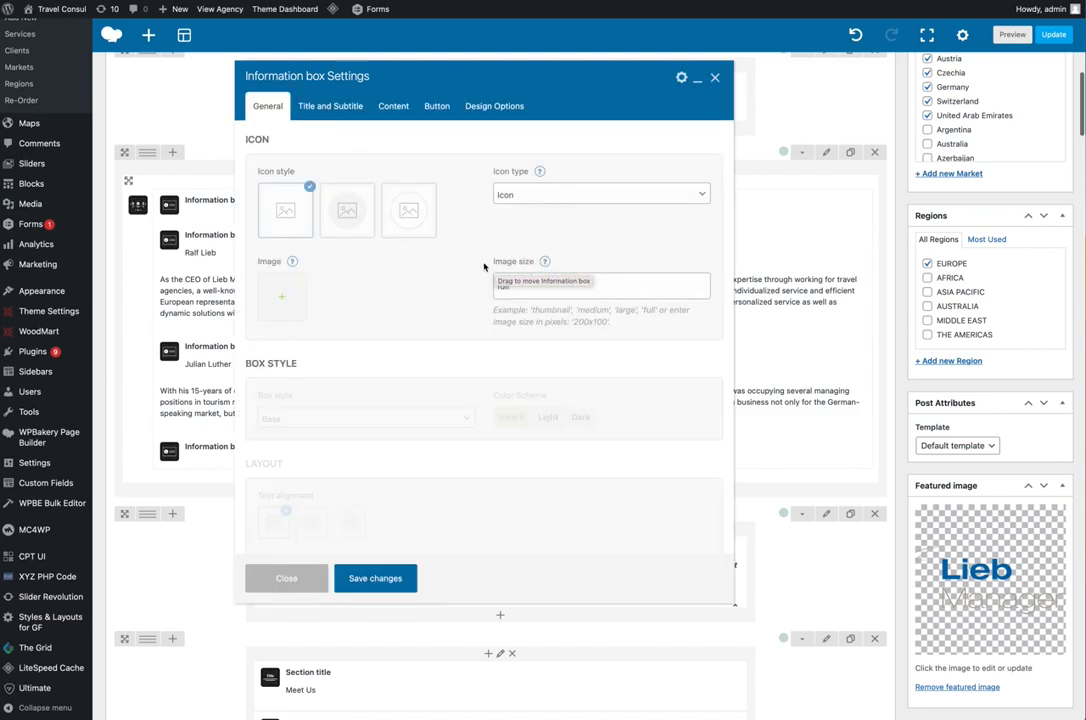
click(393, 106)
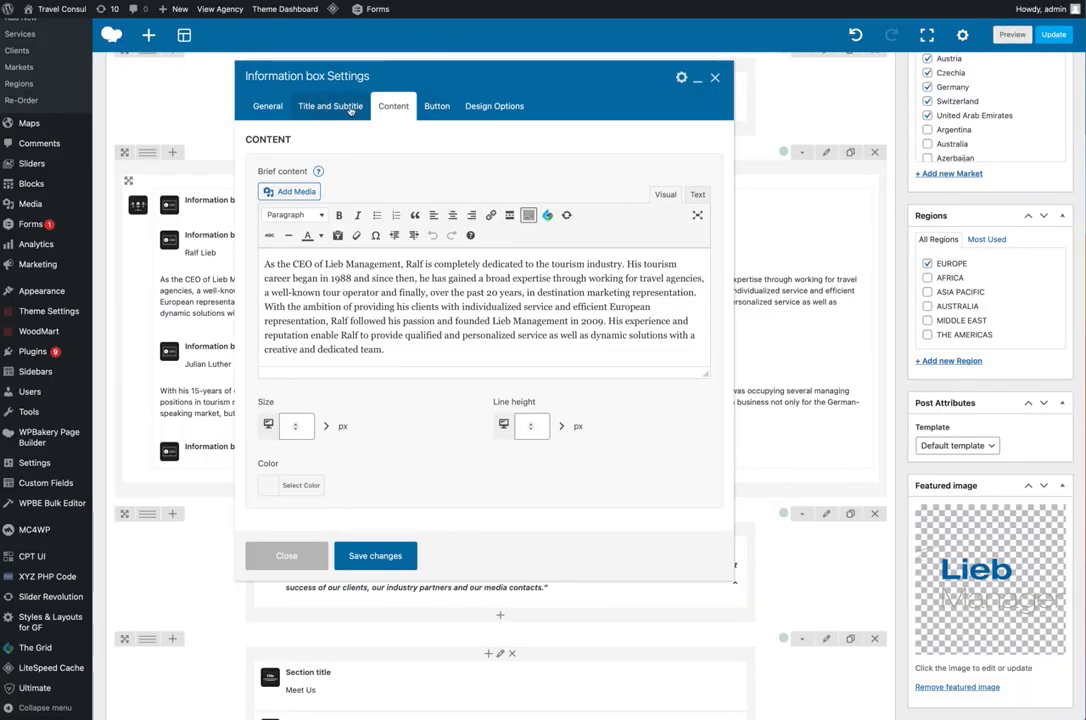
click(350, 111)
drag(296, 194, 259, 193)
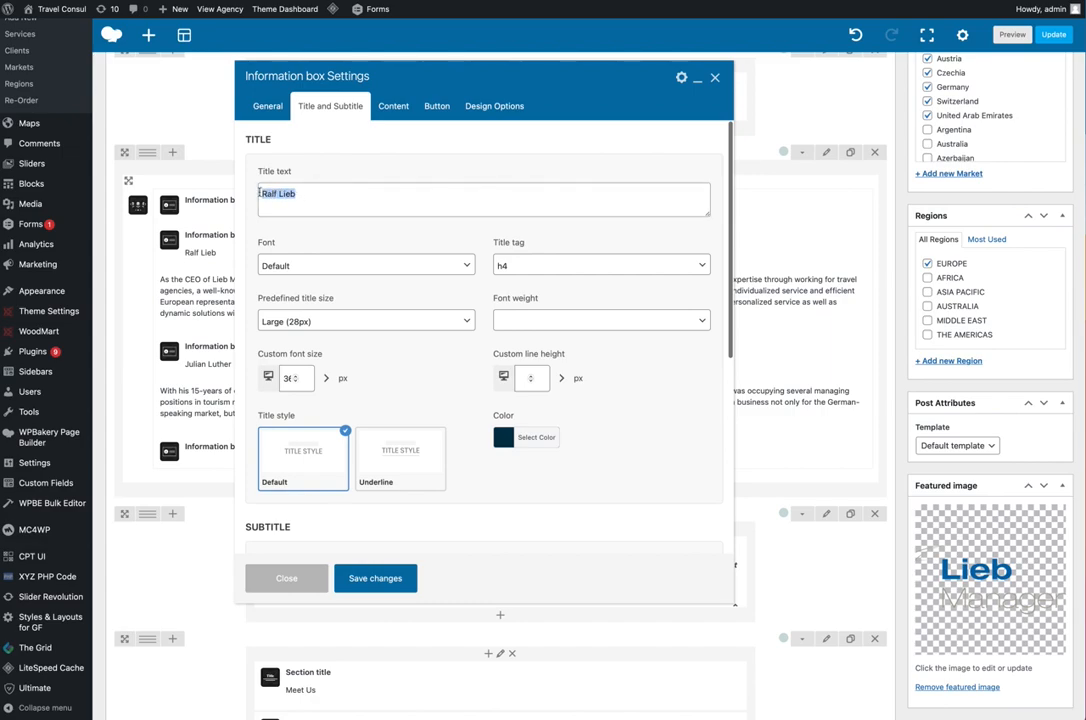
scroll(330, 209, down, 3)
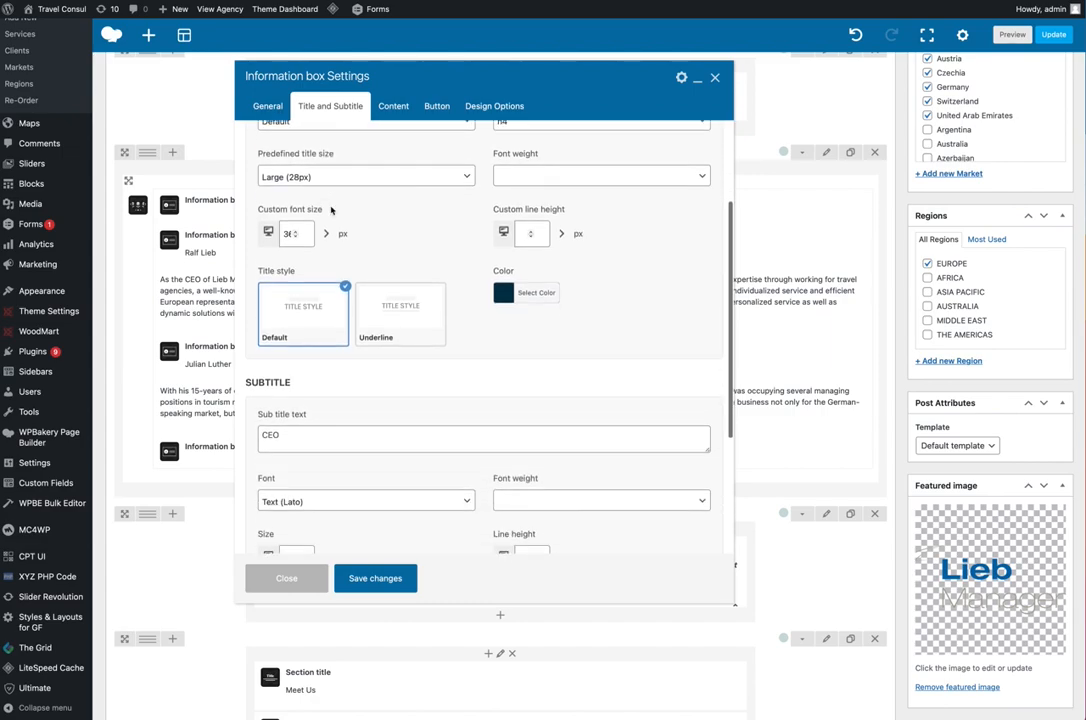
drag(703, 428, 259, 428)
click(297, 430)
scroll(470, 290, up, 3)
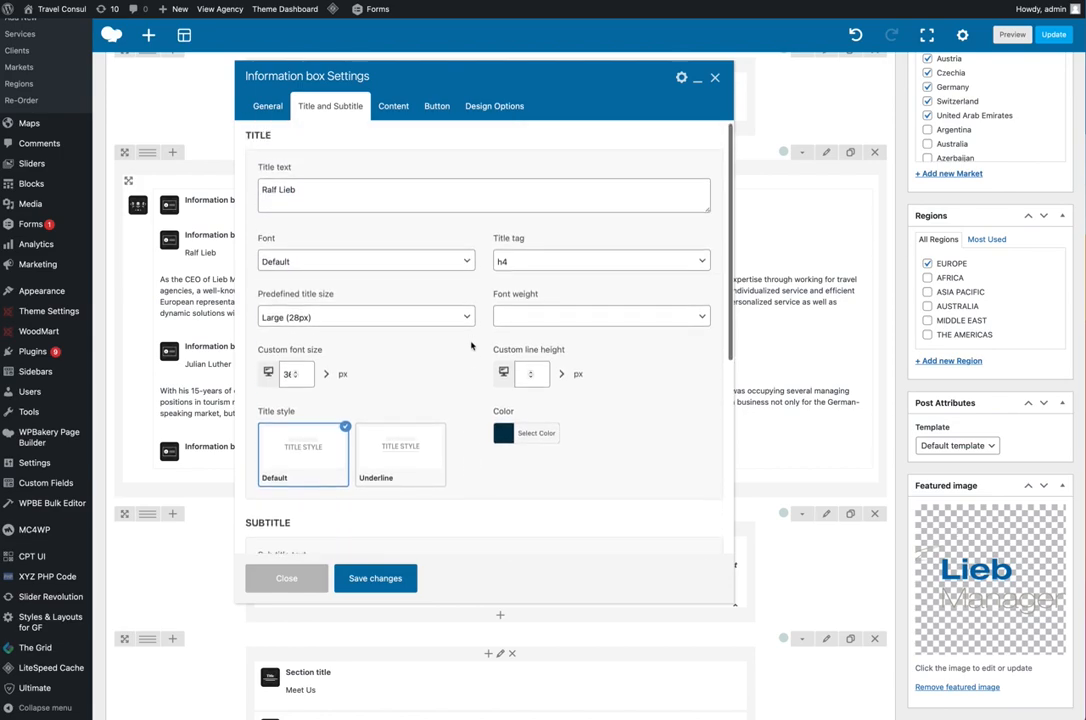
click(393, 105)
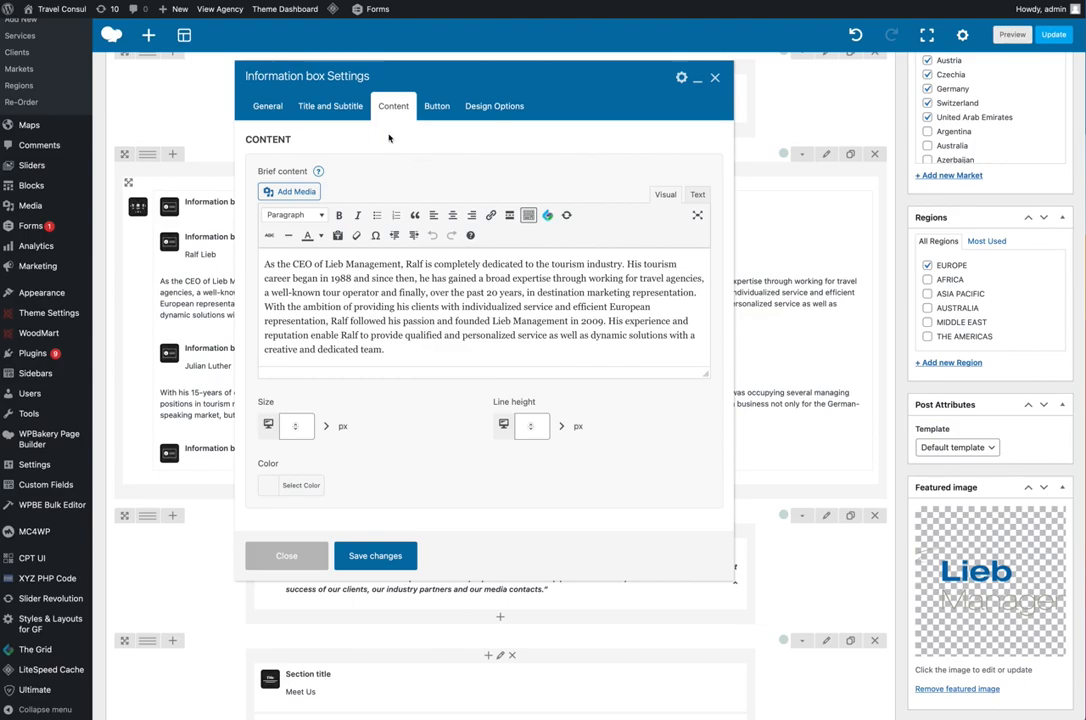
click(362, 558)
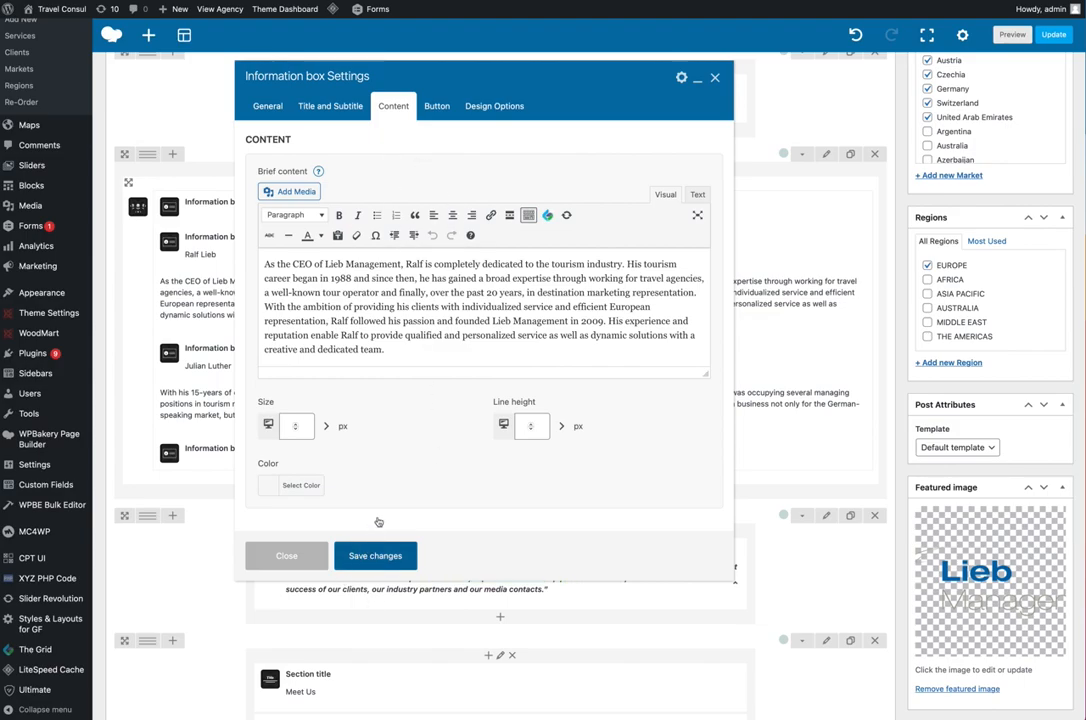
View the Director Business Relations slide in the published Leadership carousel, then return to the page editor
scroll(656, 349, down, 1)
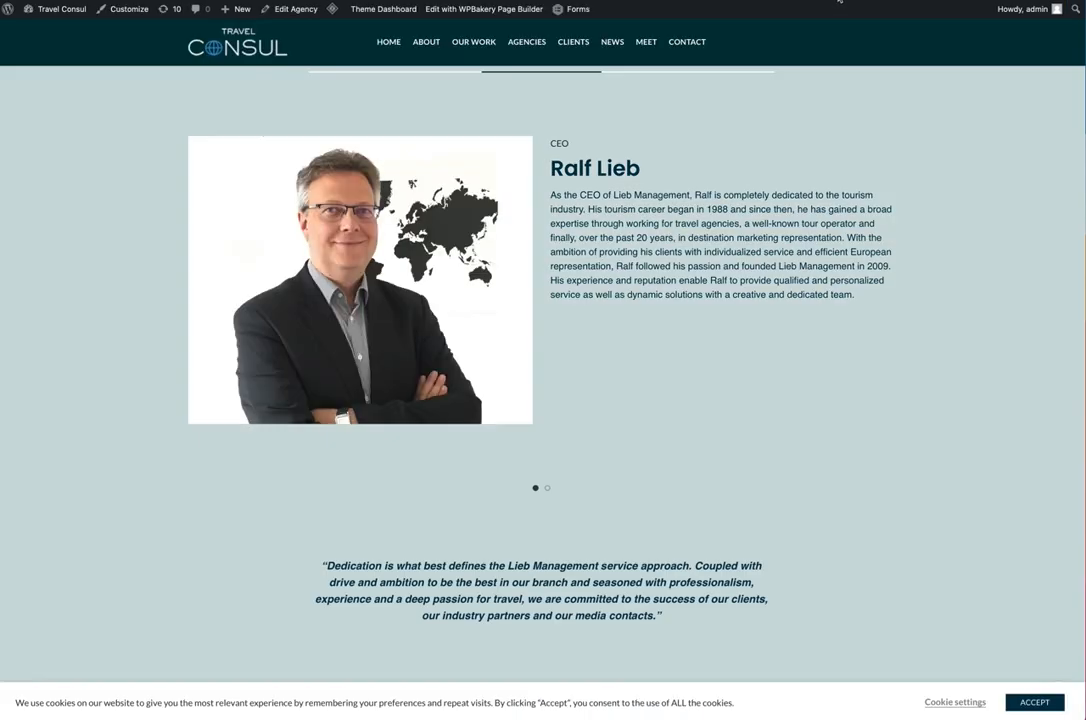
mouse_move(842, 343)
click(910, 316)
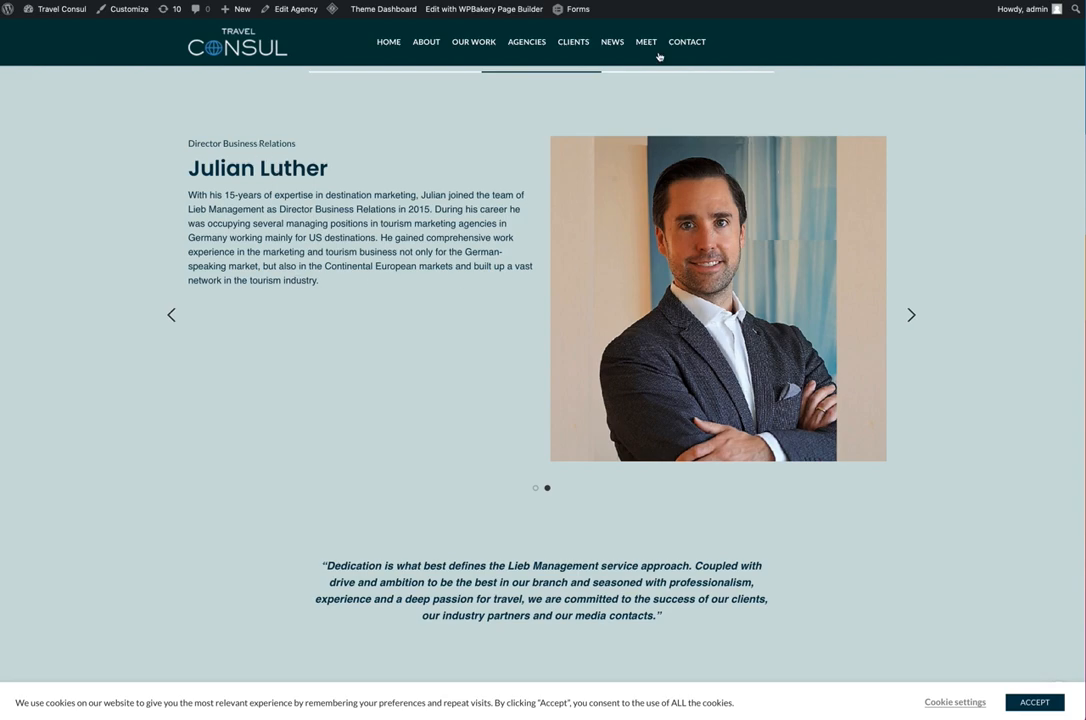
click(373, 1)
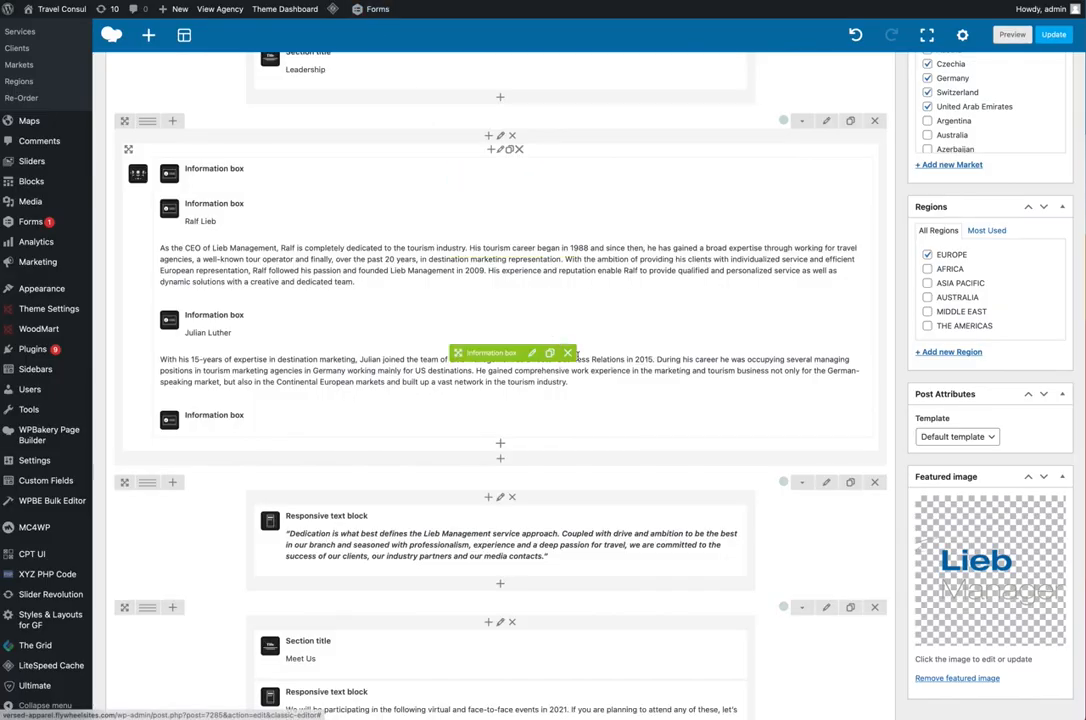
Review the content, title and subtitle texts of the Director Business Relations information box, then close its settings
scroll(622, 358, down, 1)
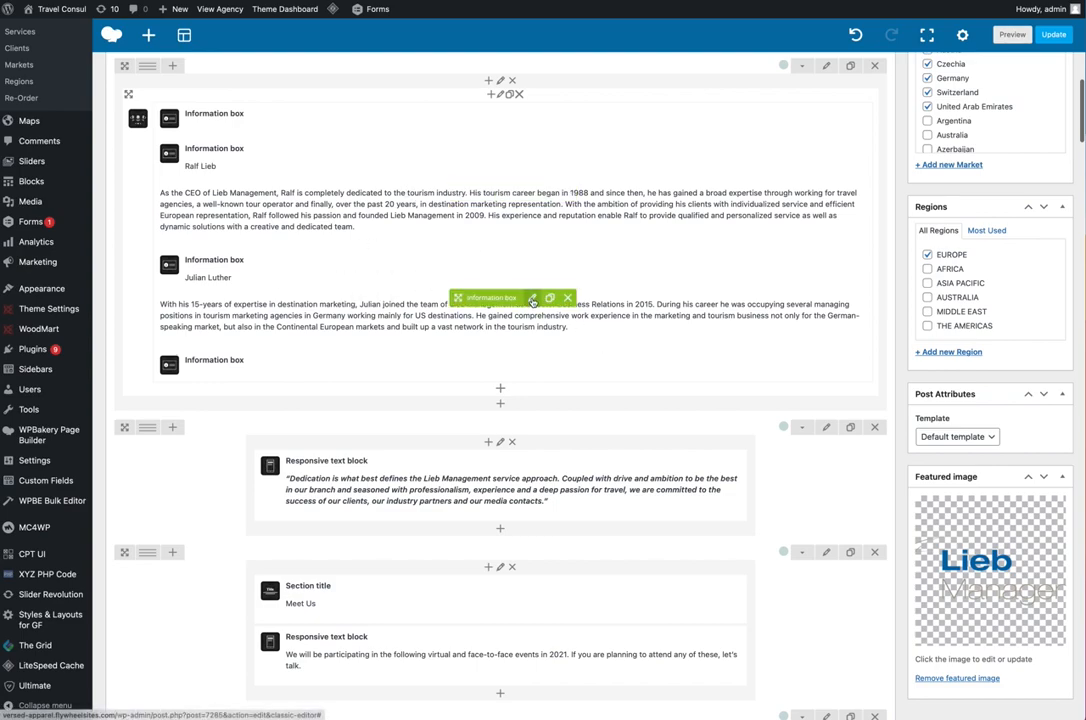
click(533, 300)
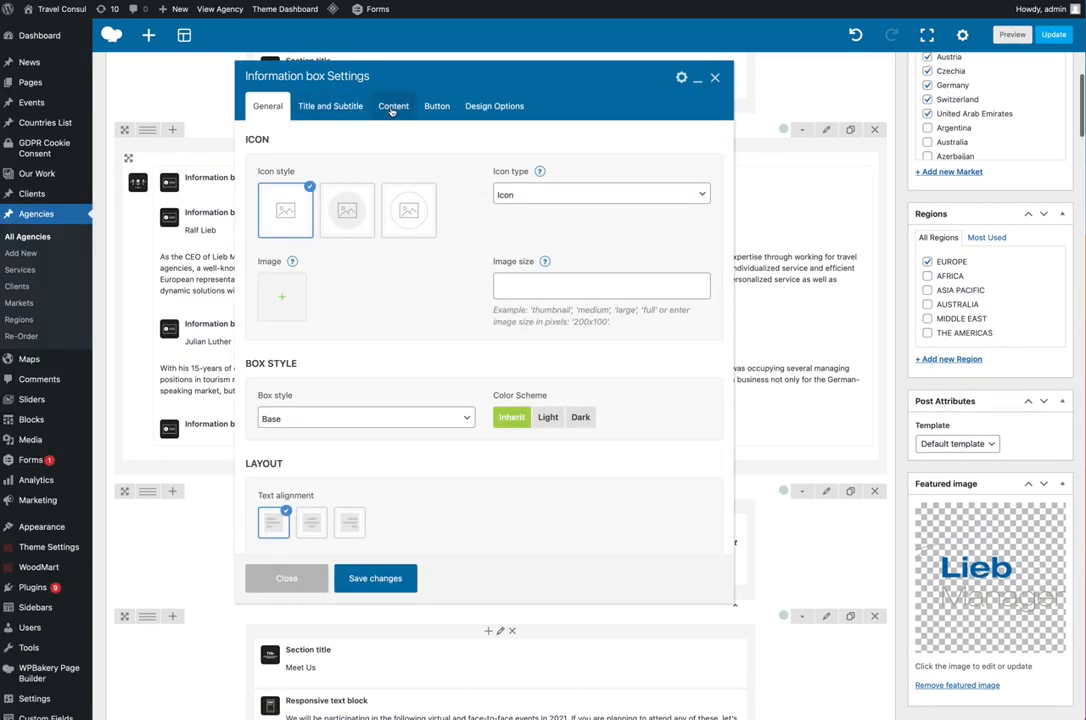
click(389, 107)
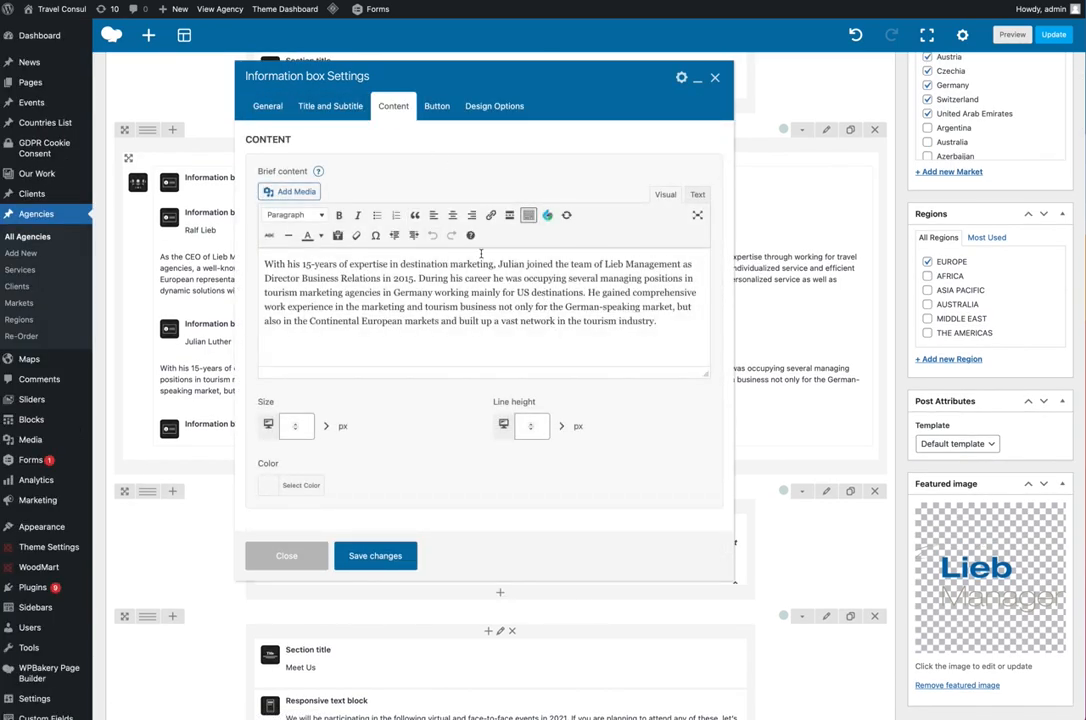
click(305, 105)
drag(270, 194, 297, 204)
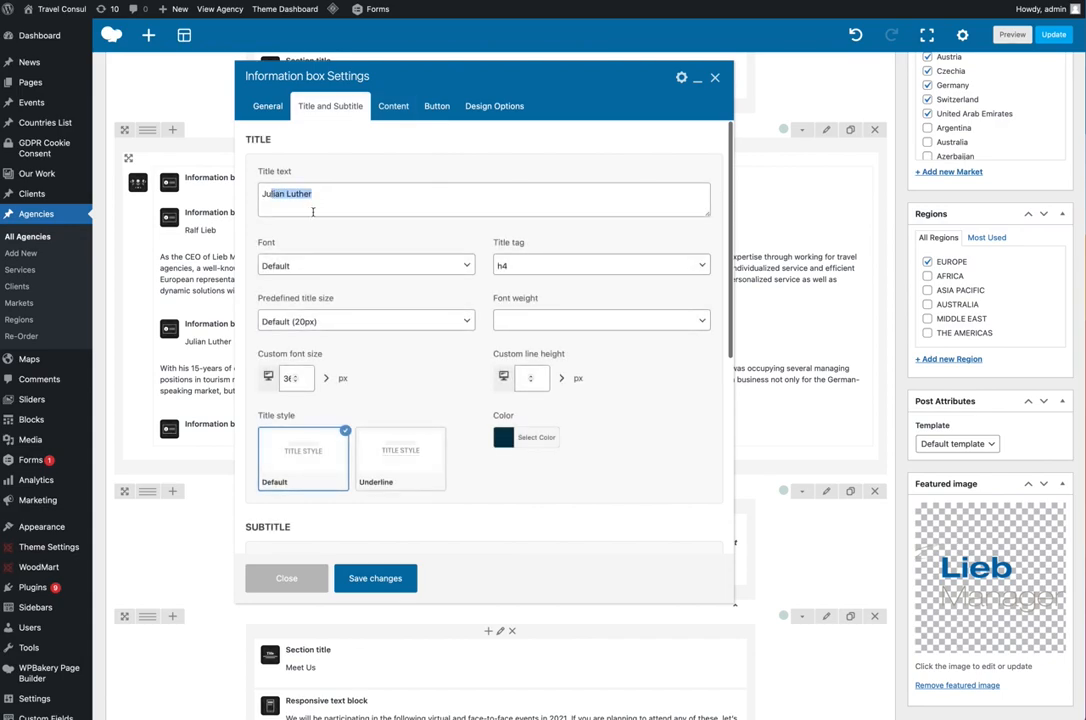
scroll(400, 300, down, 3)
drag(368, 412, 248, 412)
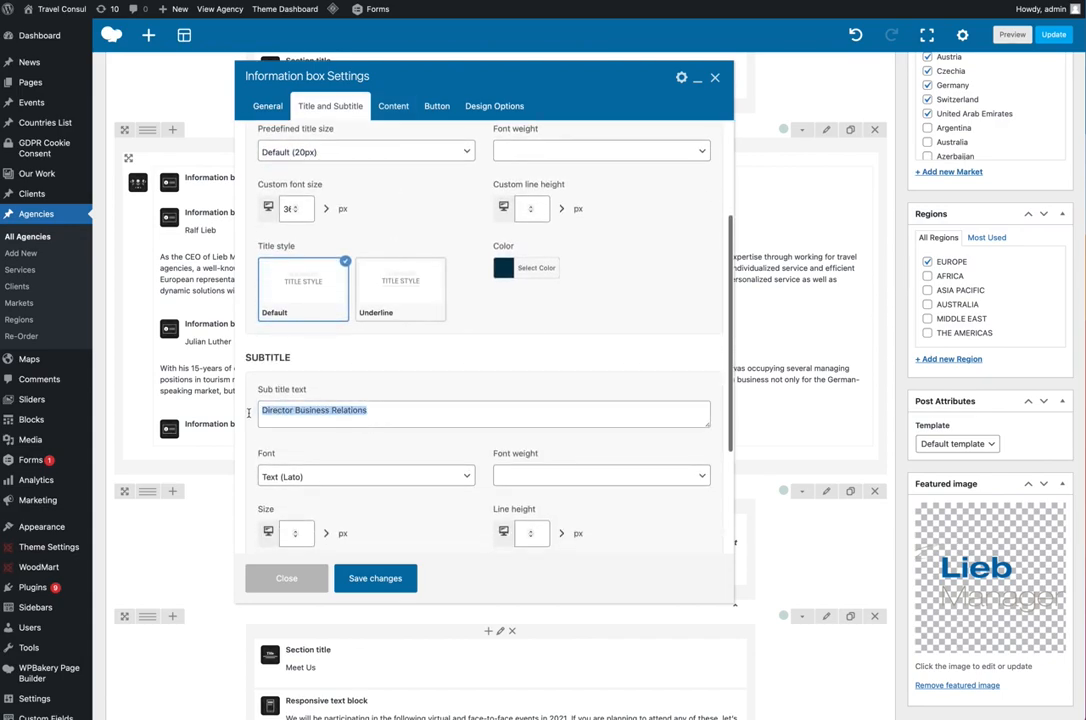
click(379, 413)
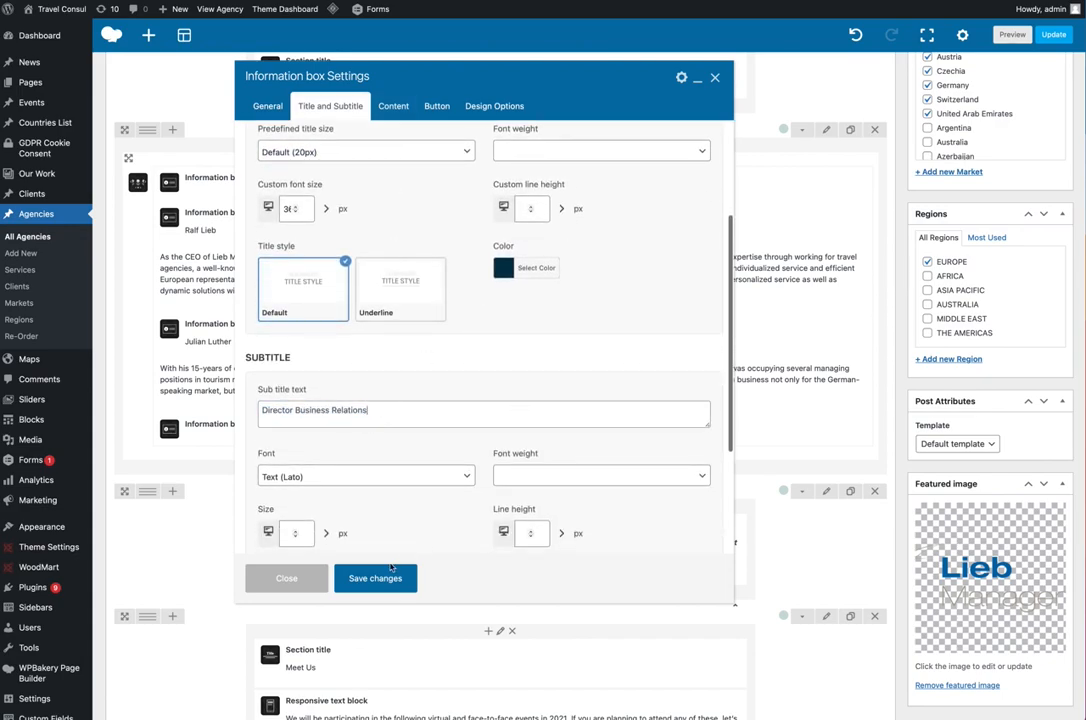
click(287, 579)
Check the image and image size of the last Leadership information box, then close its settings
mouse_move(533, 431)
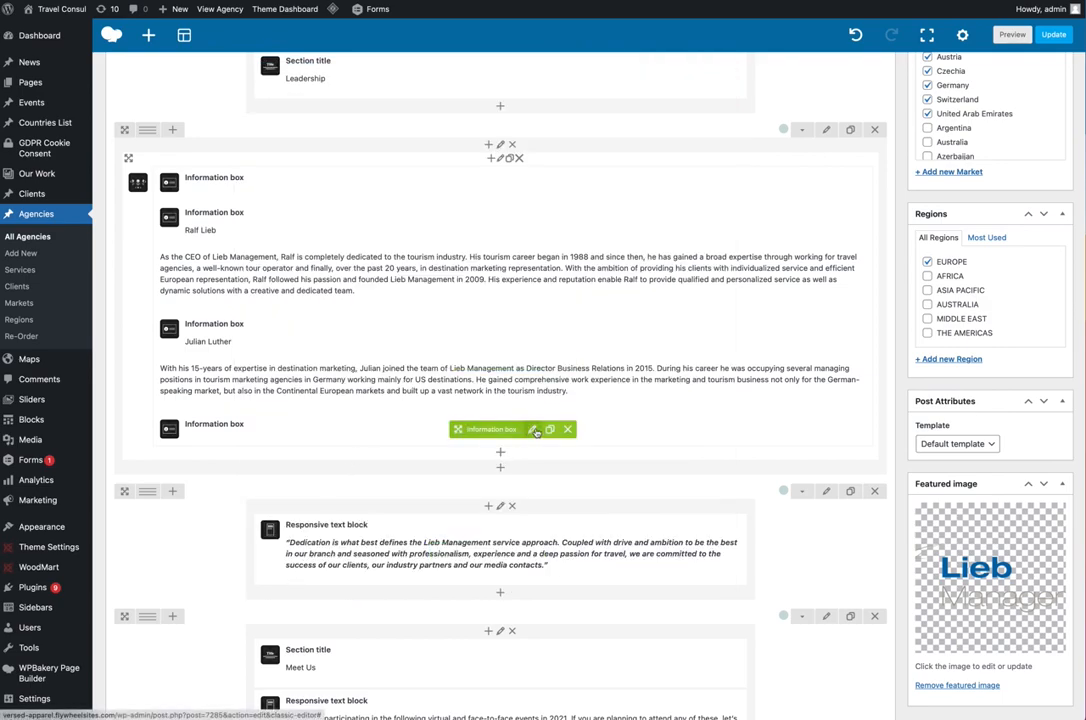
click(533, 431)
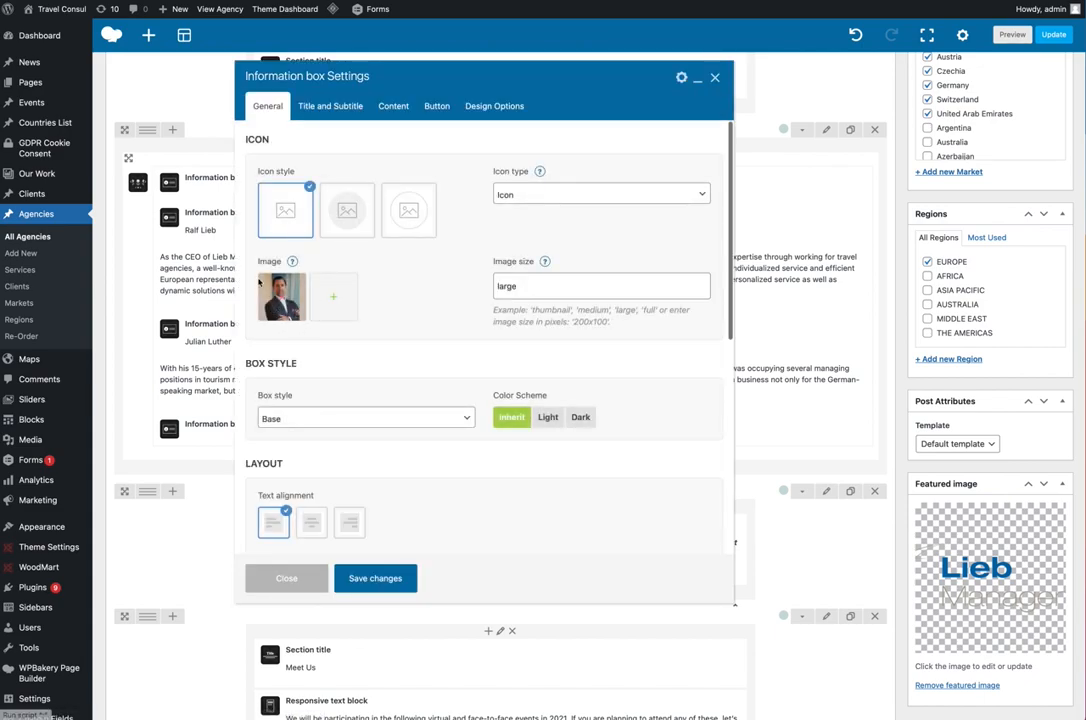
click(370, 578)
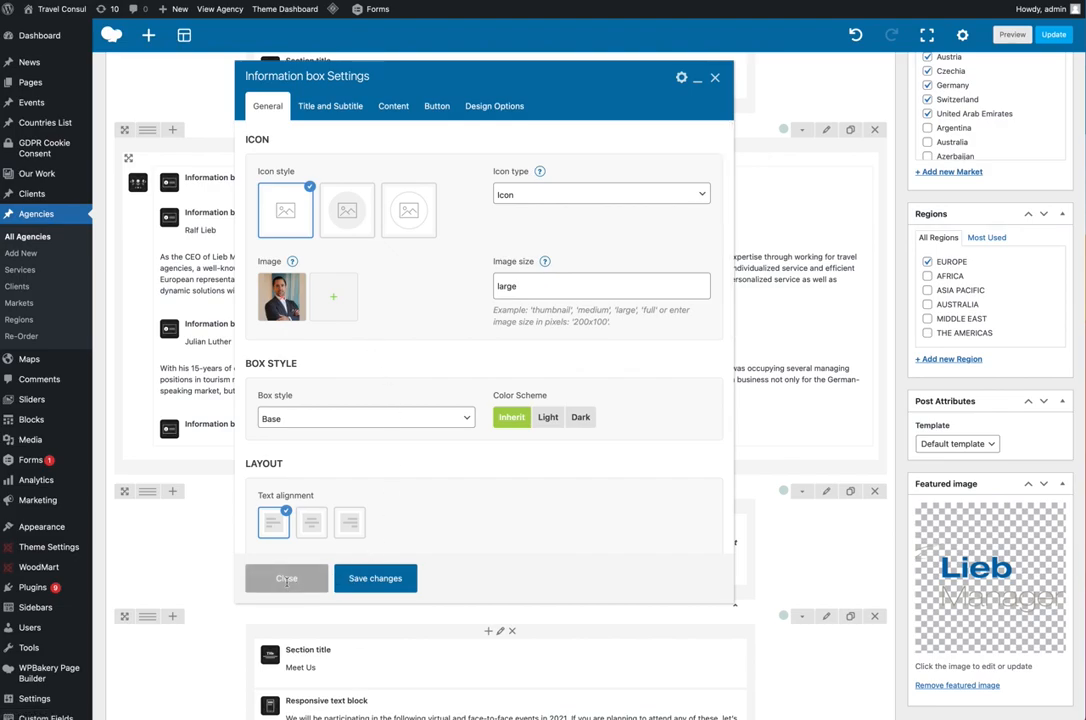
Compare the quote text block and Meet Us section in the editor with the same sections of the published page
scroll(800, 128, down, 4)
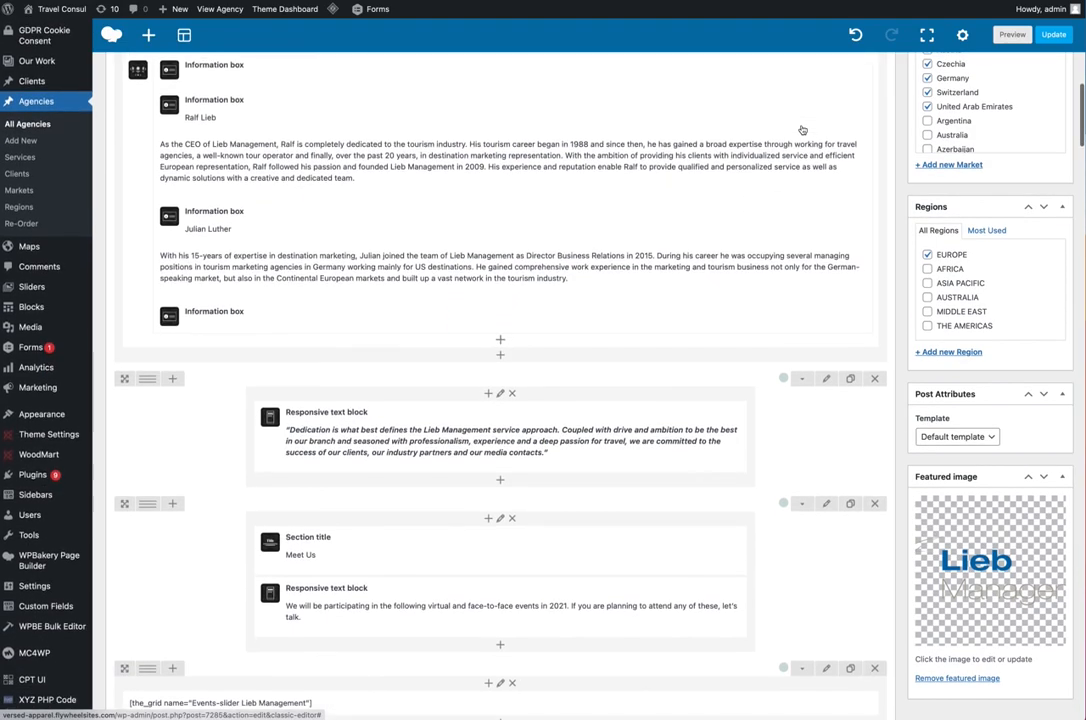
mouse_move(447, 353)
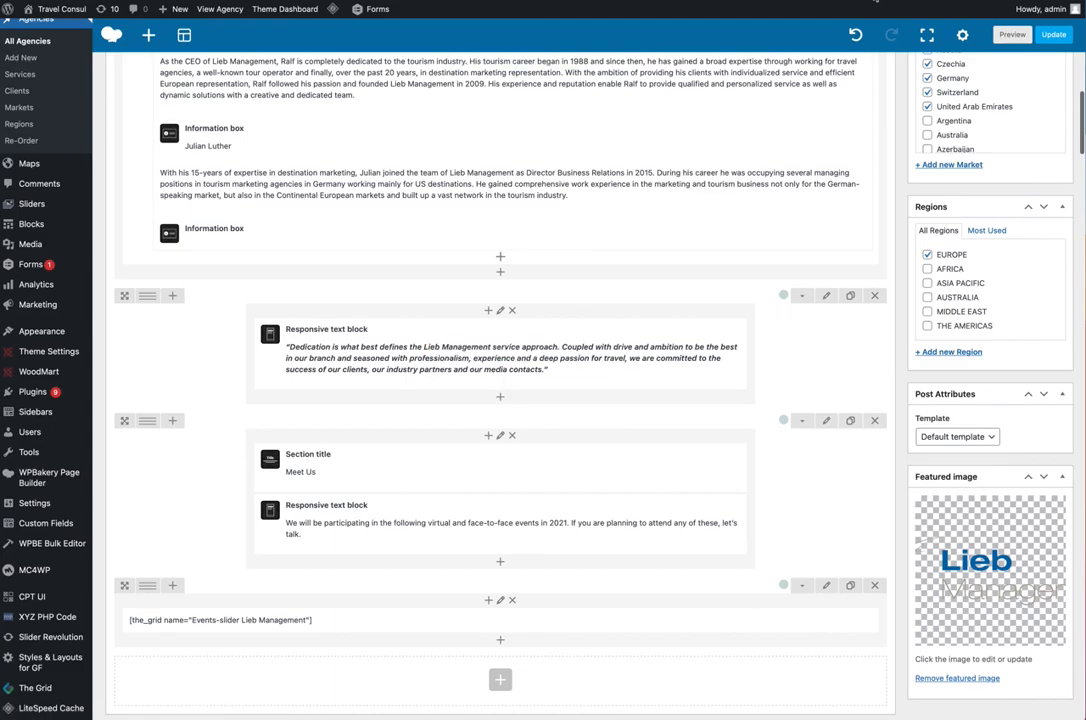
click(872, 0)
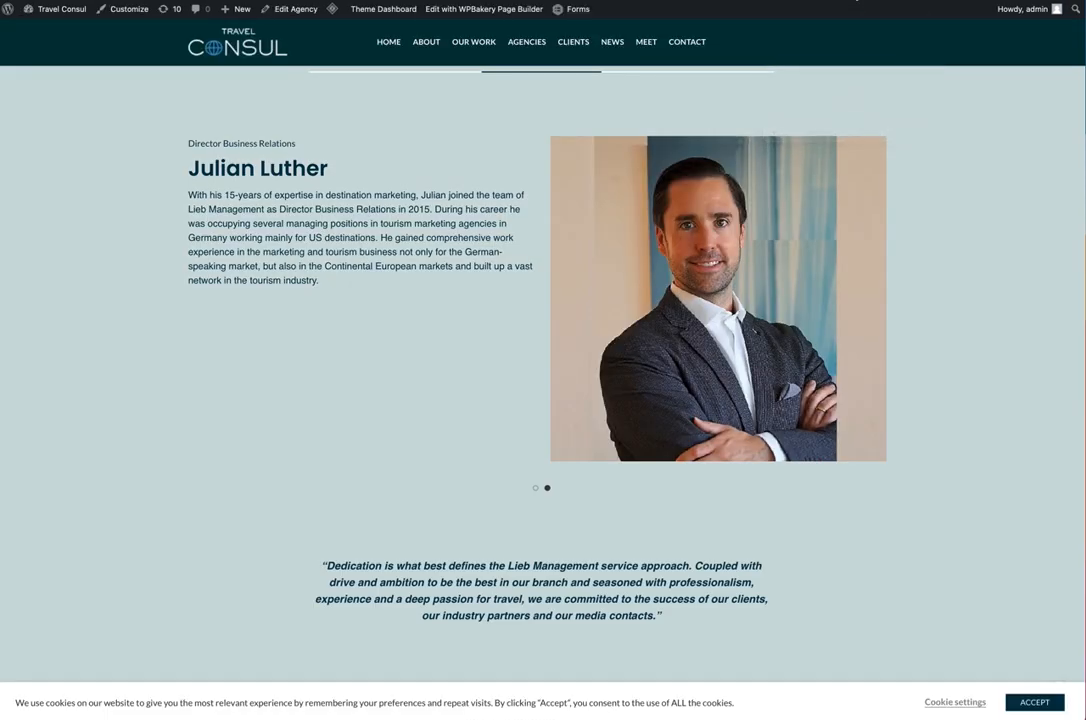
scroll(470, 249, down, 1)
scroll(470, 249, down, 3)
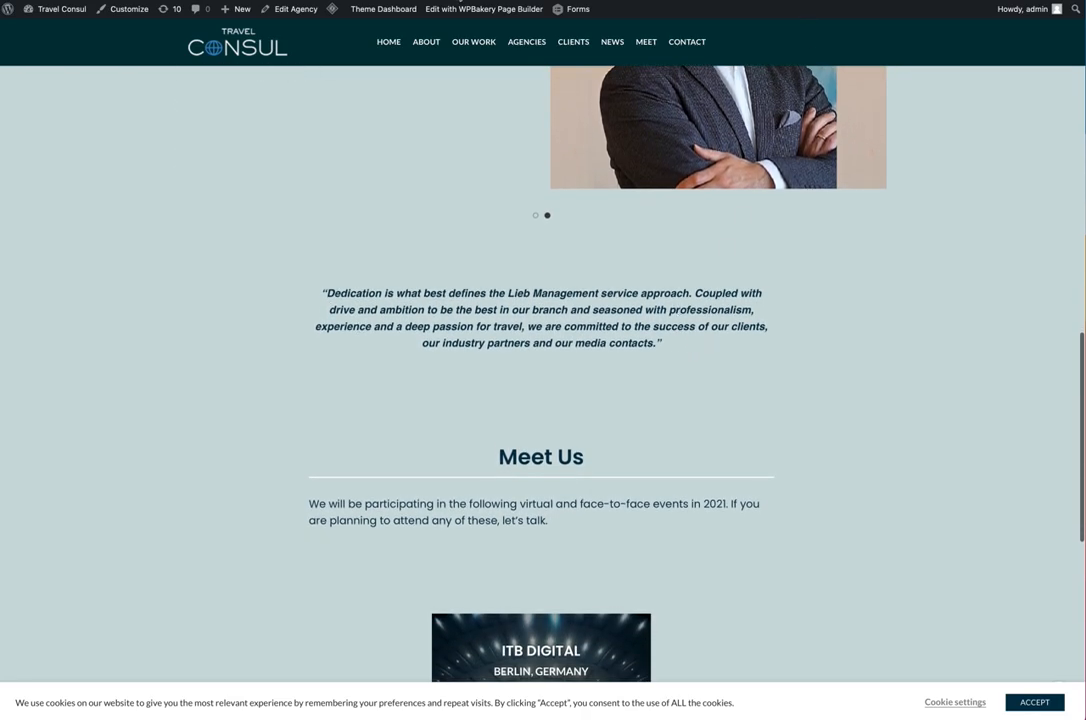
click(461, 0)
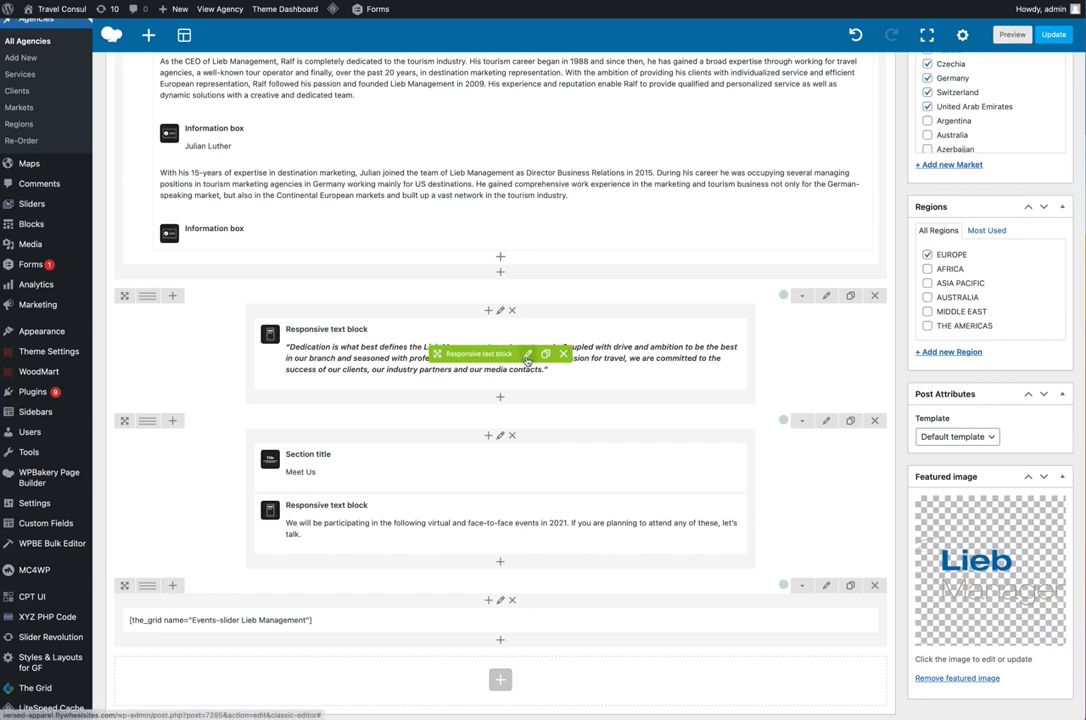
Replace the whole quote in the responsive text block with the word "text"
click(528, 356)
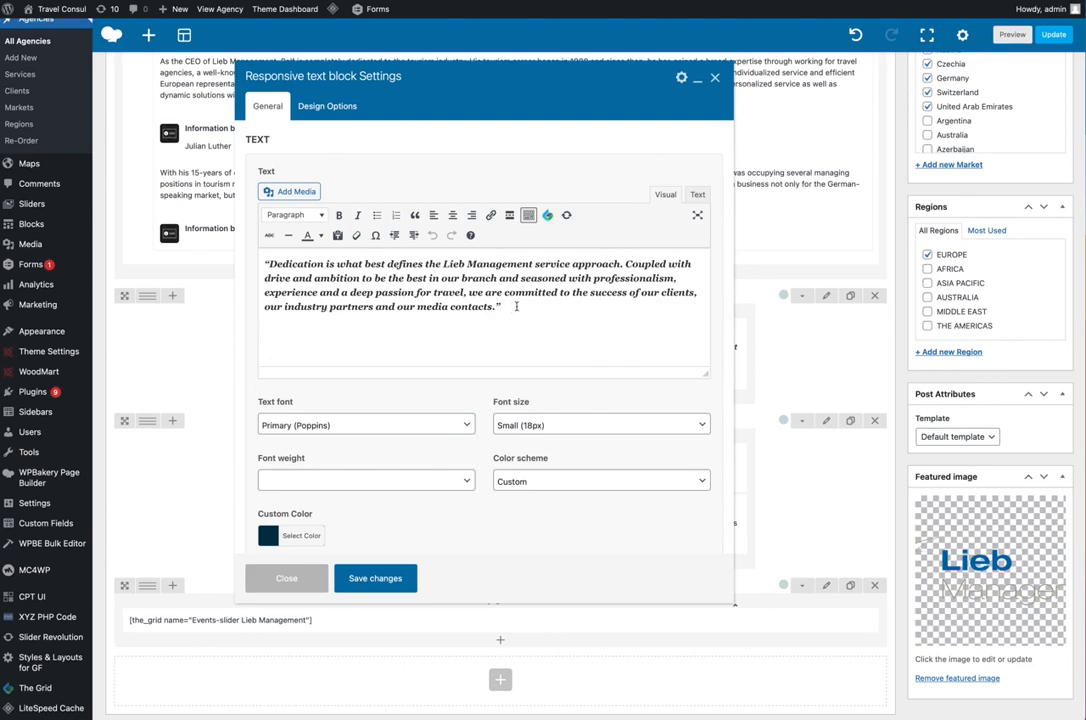
drag(516, 307, 257, 245)
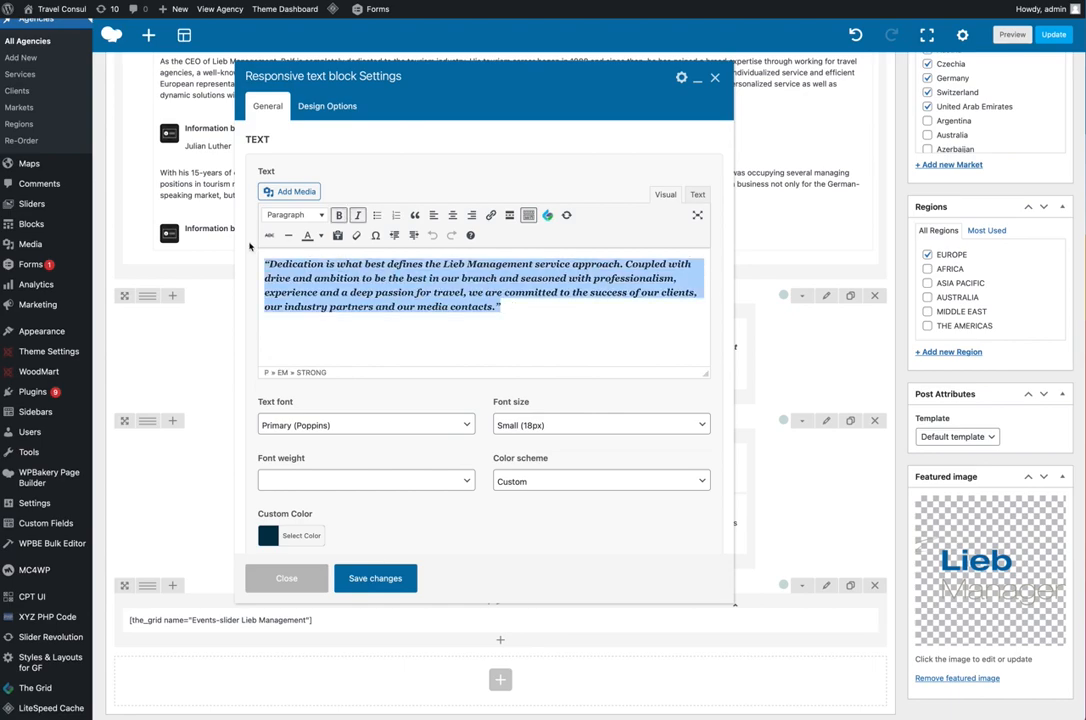
key(BackSpace)
text(text)
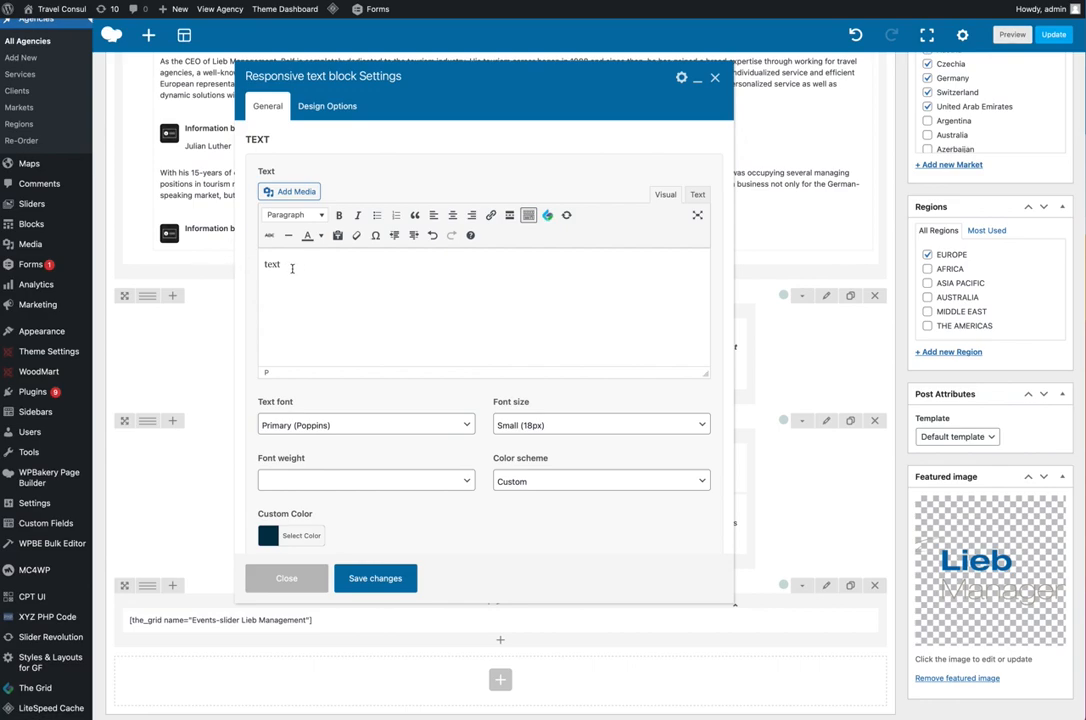
Format the word "text" in bold and italic, then close the responsive text block settings without saving
drag(290, 264, 262, 261)
click(339, 215)
click(357, 215)
click(319, 270)
scroll(278, 582, up, 1)
click(286, 578)
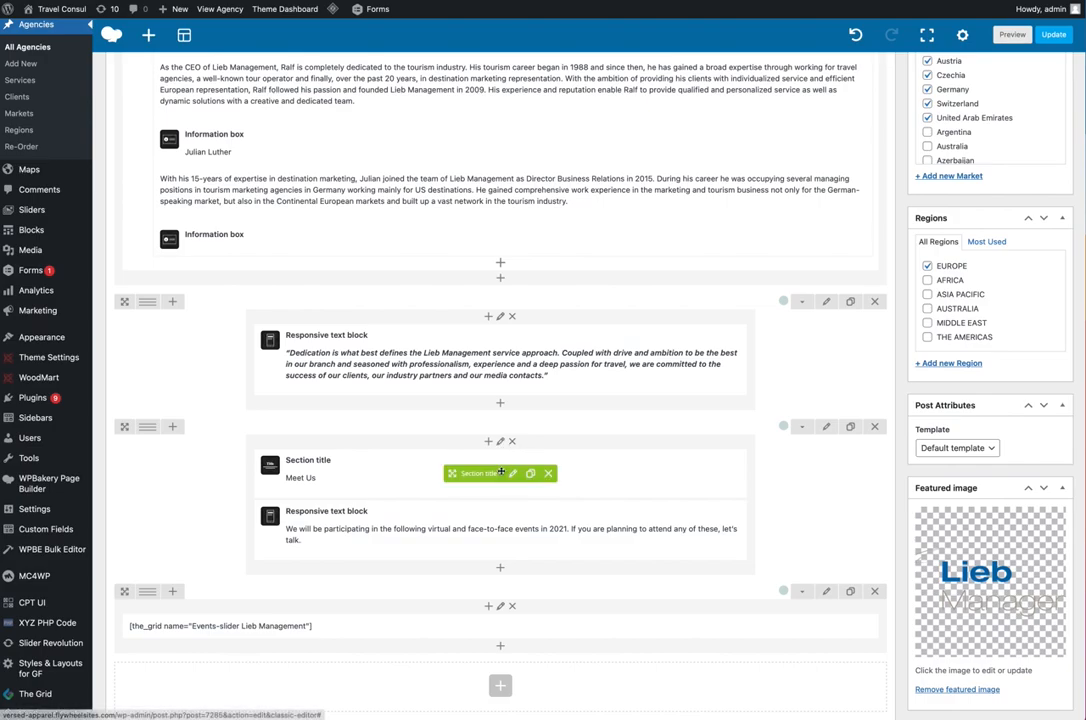
View the Meet Us text, event tile and Clients section on the published page, then return to the page editor
click(843, 3)
scroll(624, 337, down, 3)
scroll(624, 337, down, 4)
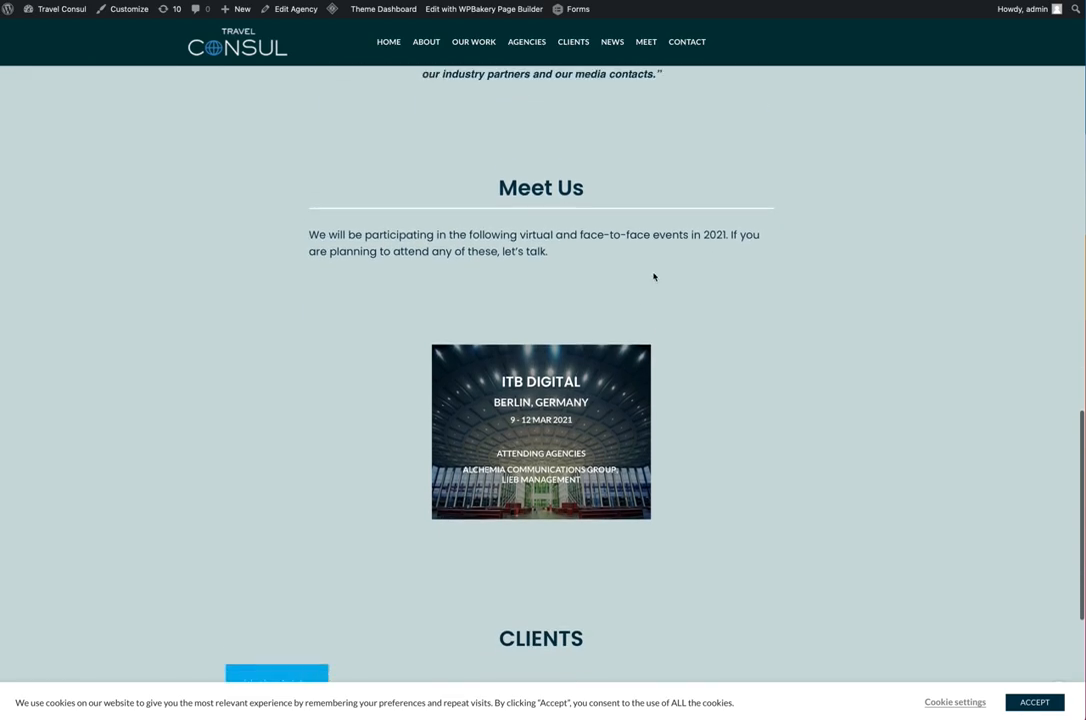
scroll(653, 277, down, 1)
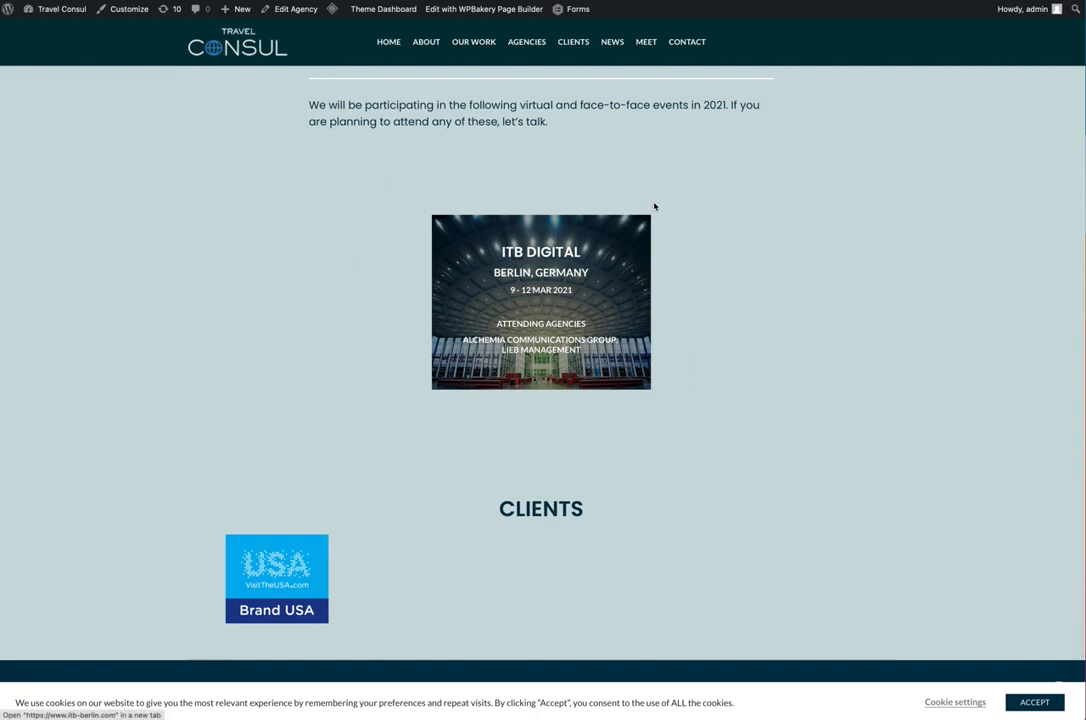
click(296, 8)
Examine the events slider row at the end of the page layout and the Services options assigned to the agency
scroll(555, 360, down, 3)
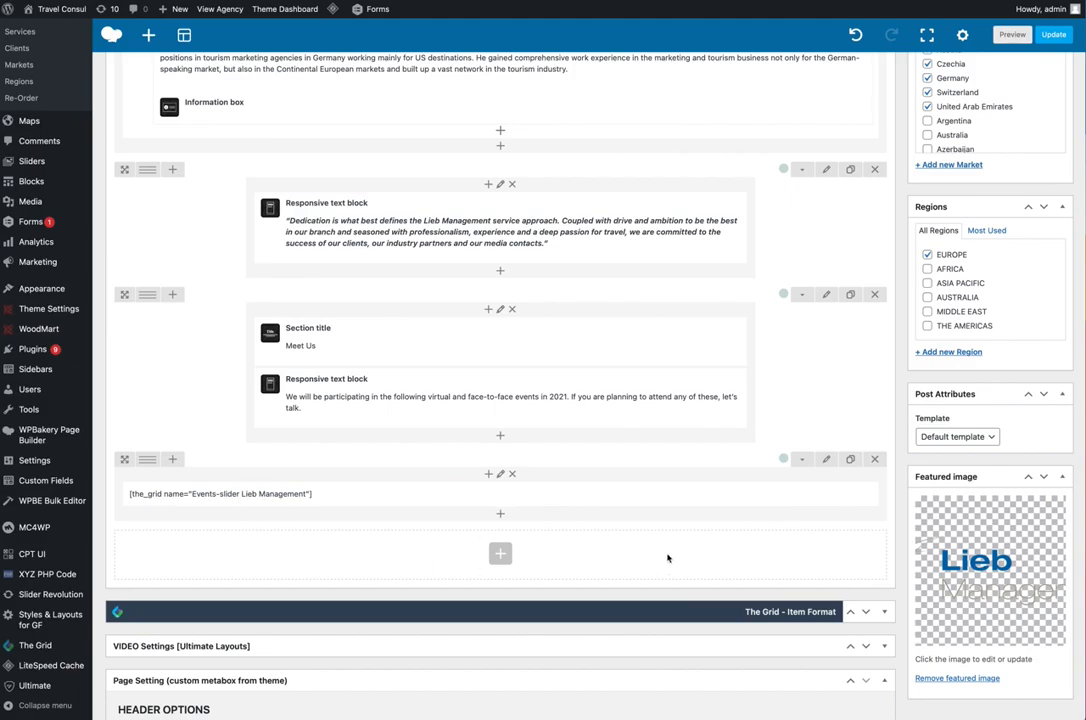
scroll(906, 545, up, 6)
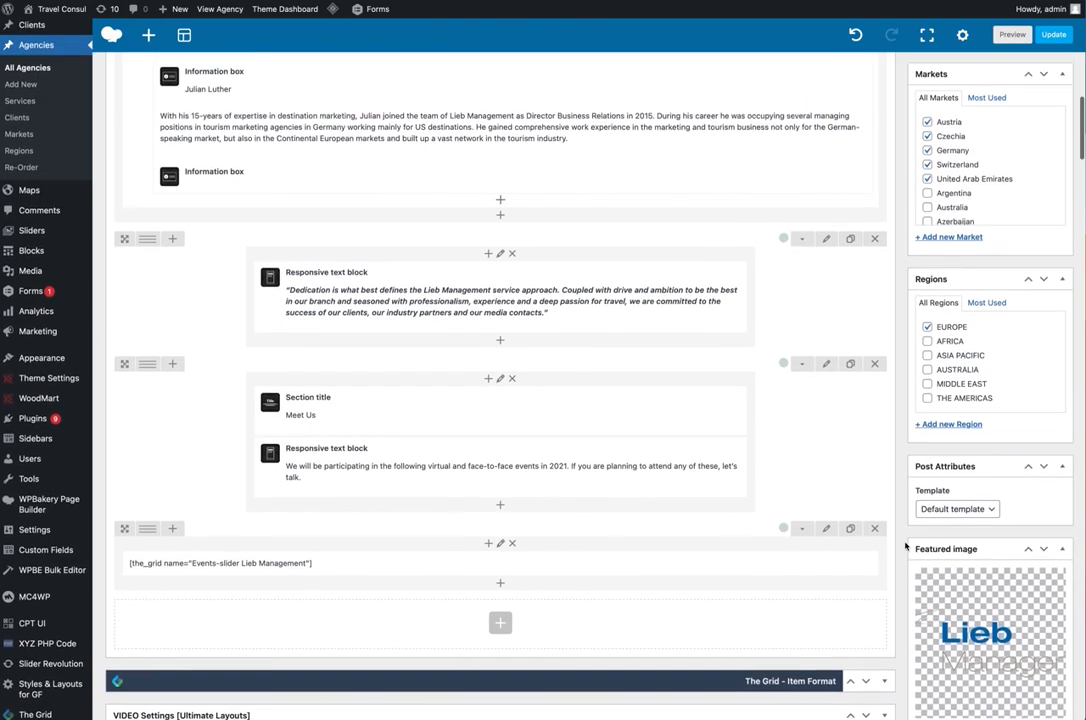
scroll(903, 546, up, 4)
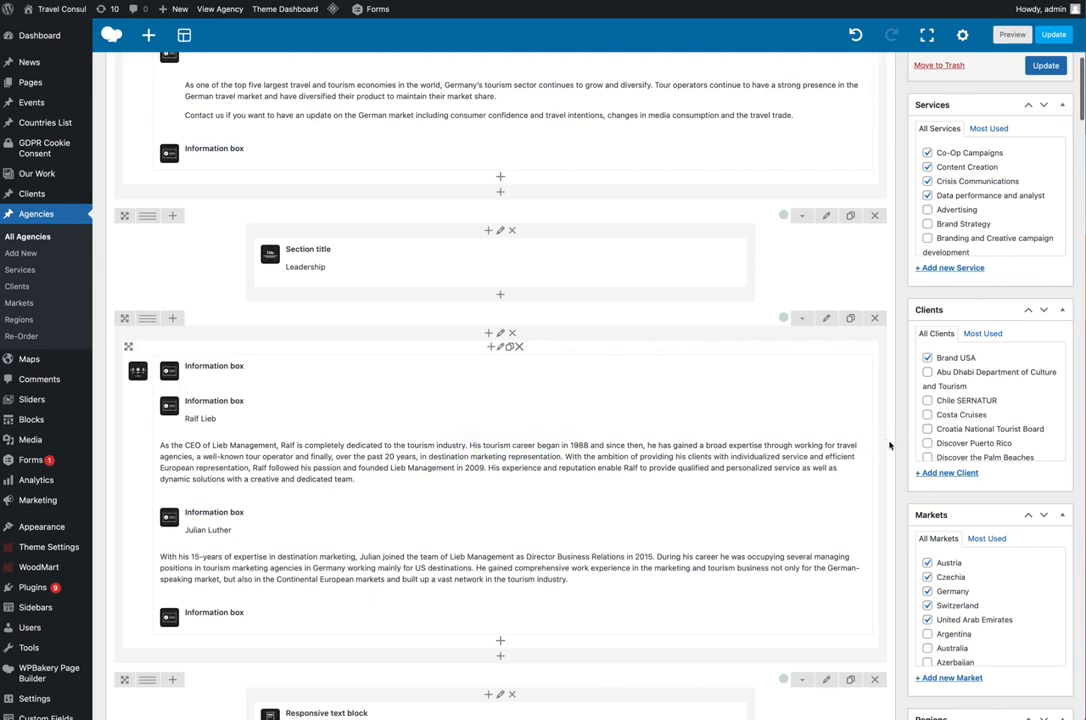
scroll(902, 437, up, 3)
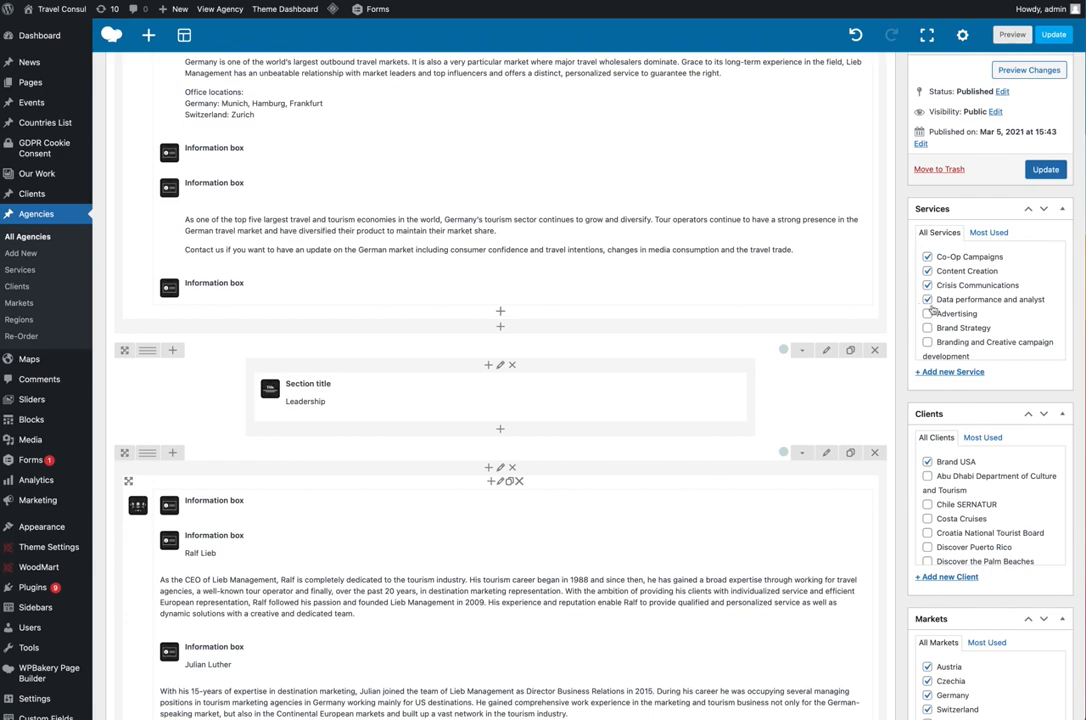
scroll(955, 316, down, 3)
scroll(955, 316, down, 3)
scroll(896, 335, up, 3)
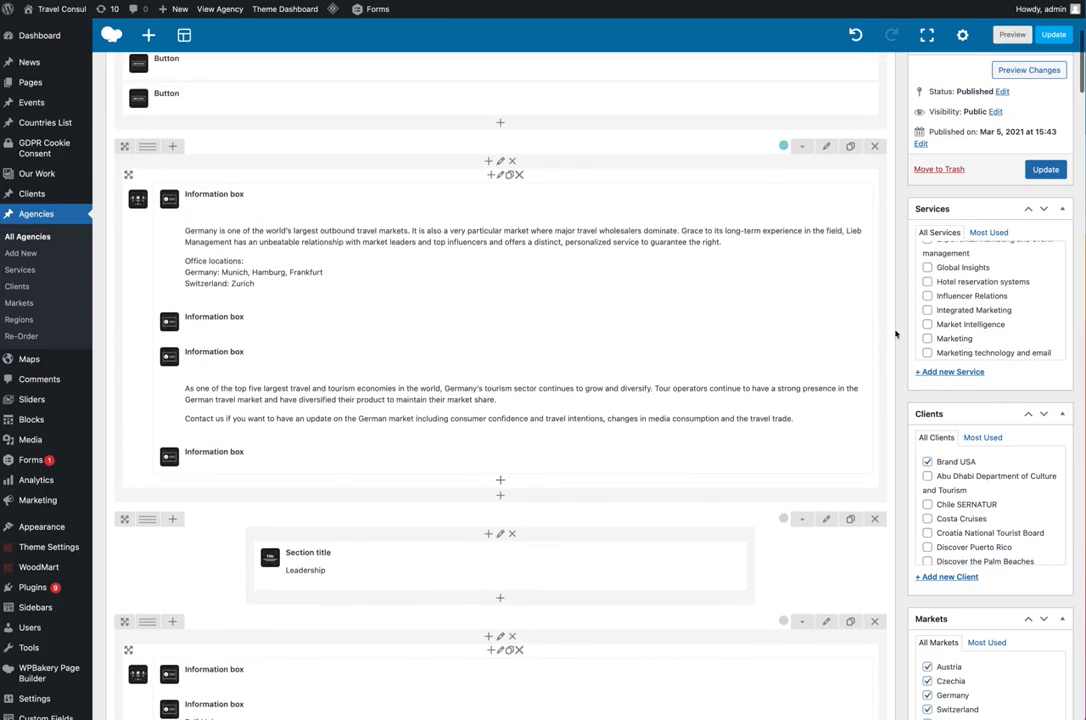
scroll(896, 335, up, 5)
scroll(897, 335, down, 1)
scroll(897, 335, down, 1)
scroll(957, 237, up, 3)
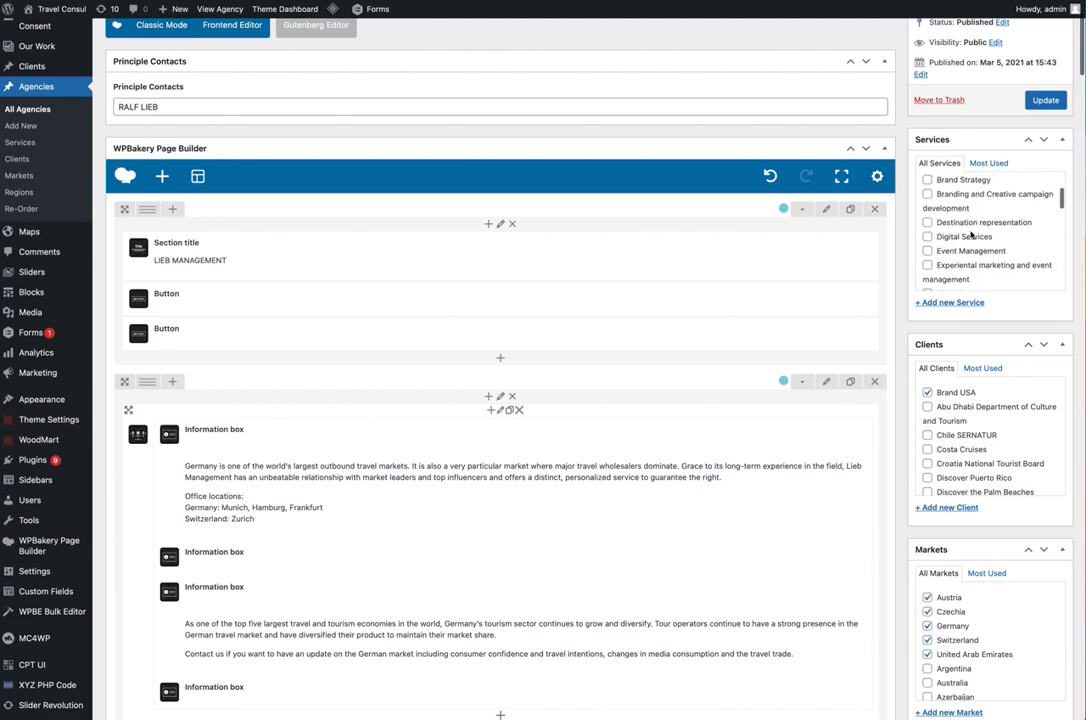
Check the agency's assigned Clients, Markets and Regions, and its featured image
scroll(897, 298, down, 4)
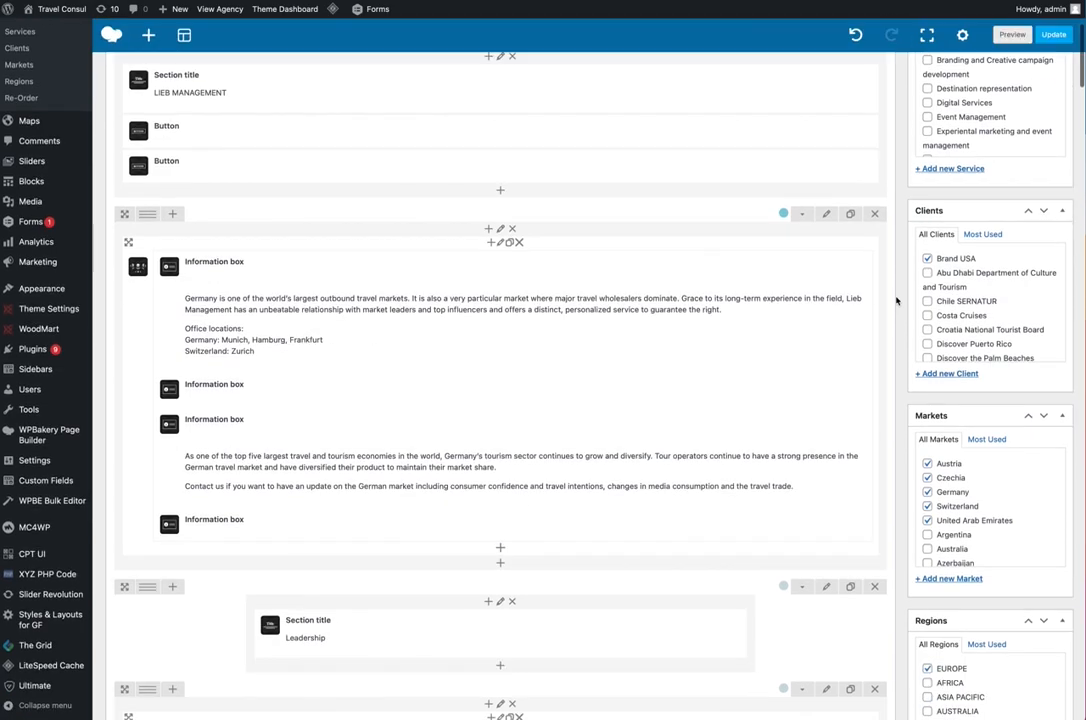
scroll(897, 298, down, 1)
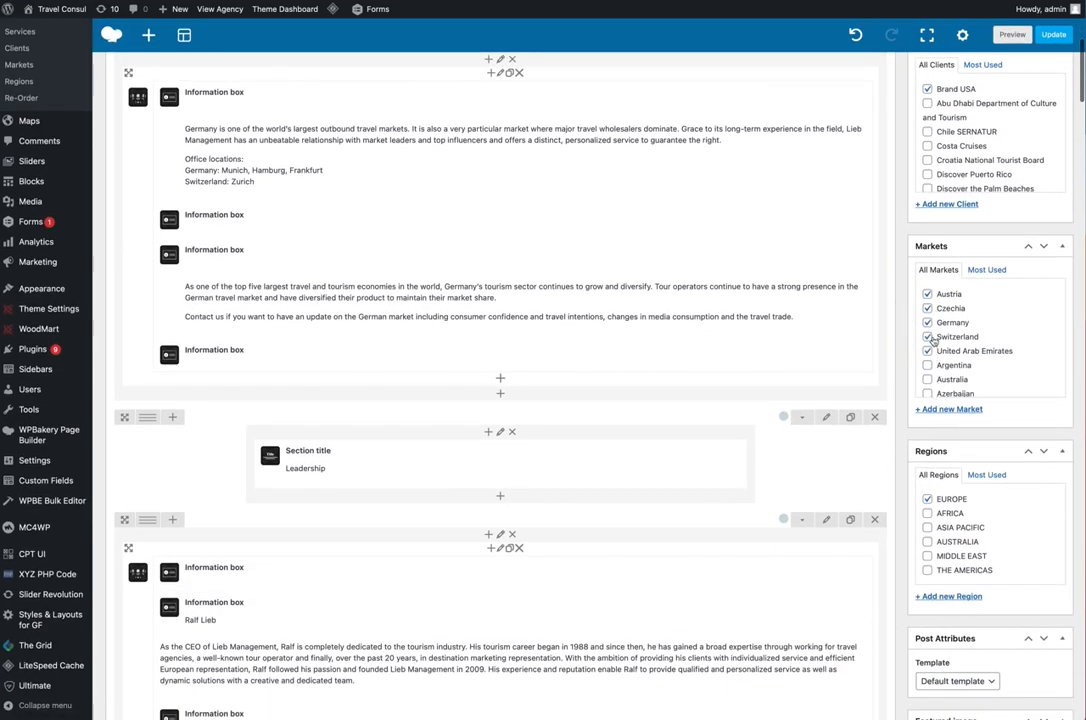
scroll(904, 510, down, 1)
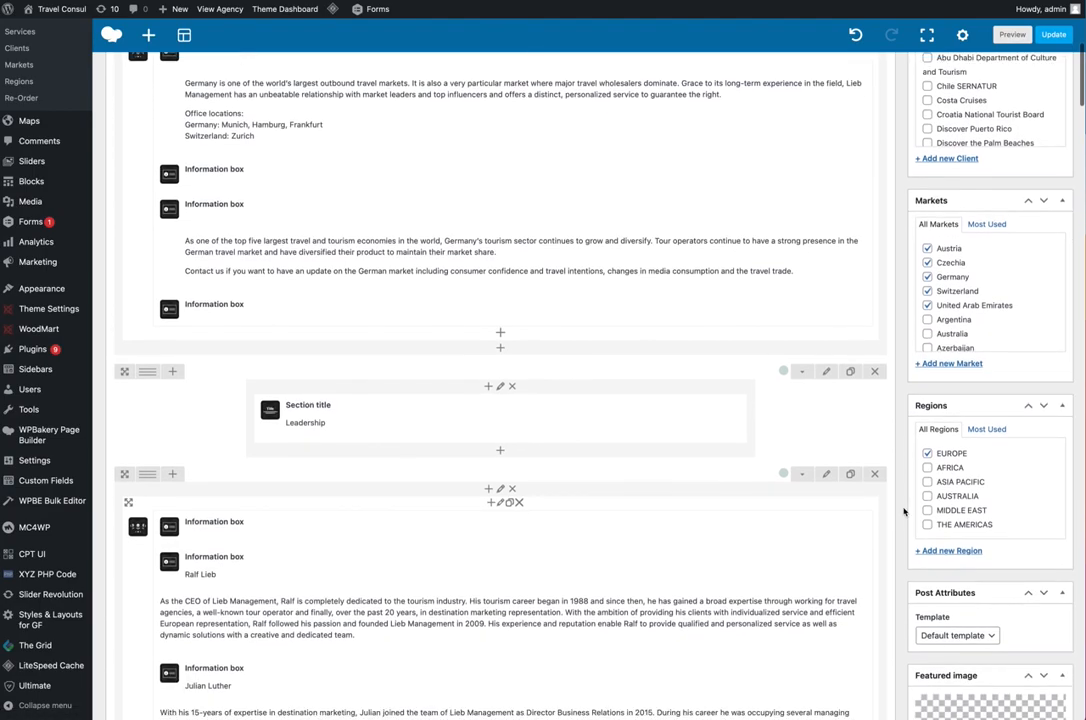
scroll(904, 511, down, 3)
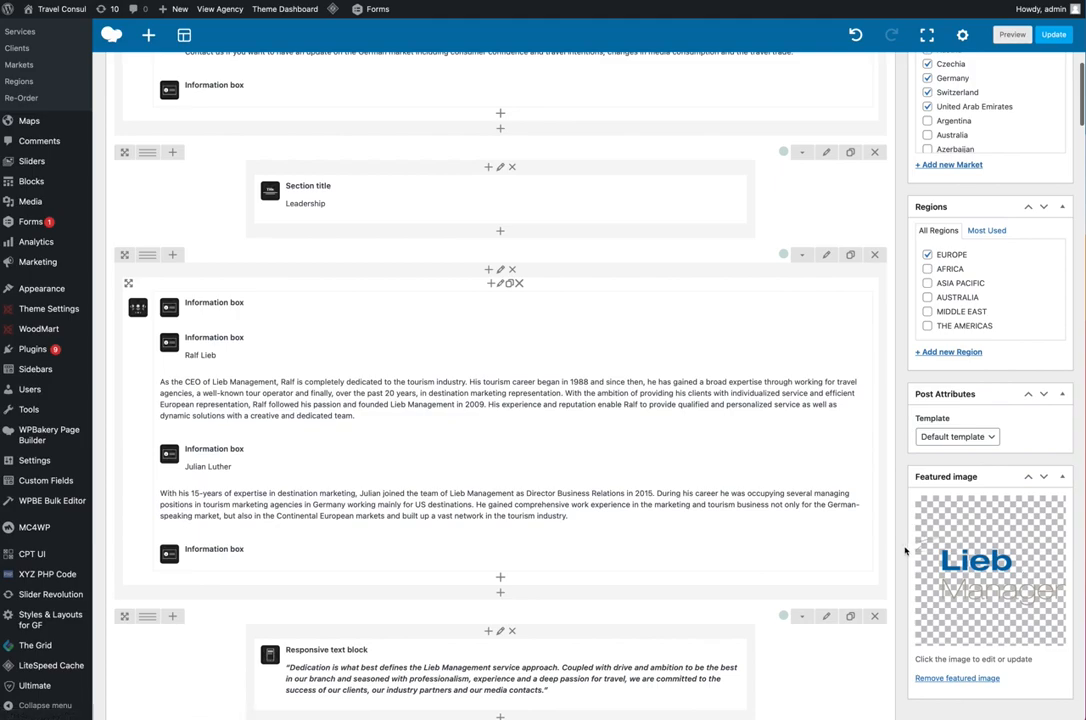
Go back to the beginning of the Lieb Management editing page and update the published agency
scroll(905, 553, up, 10)
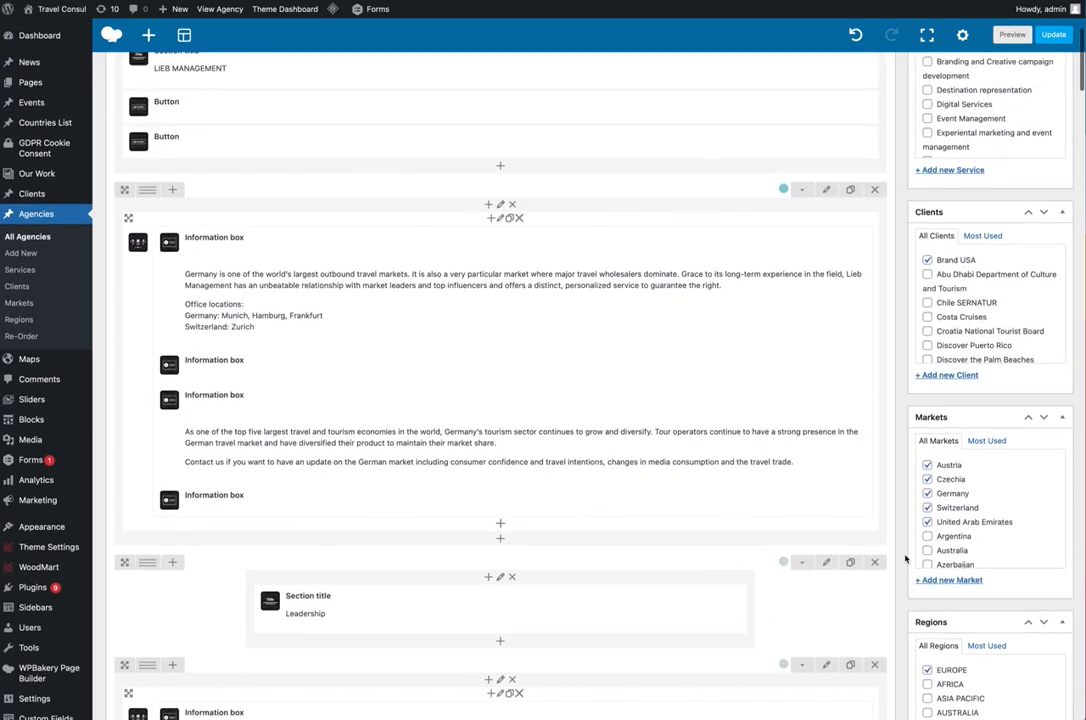
scroll(905, 559, up, 1)
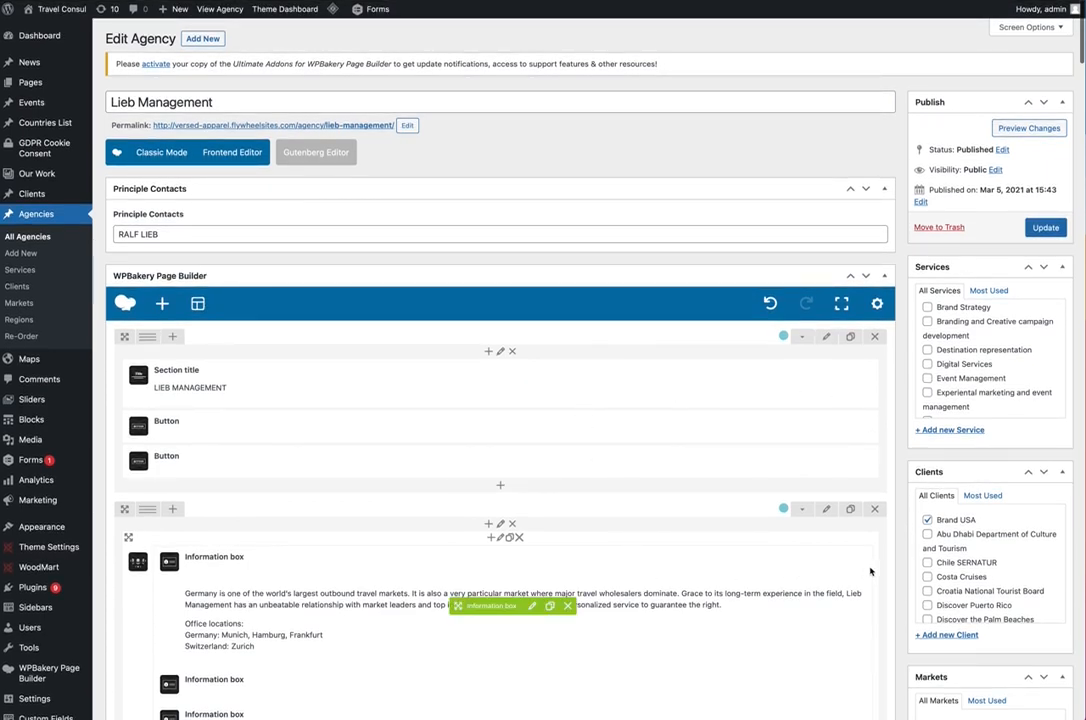
scroll(888, 567, down, 1)
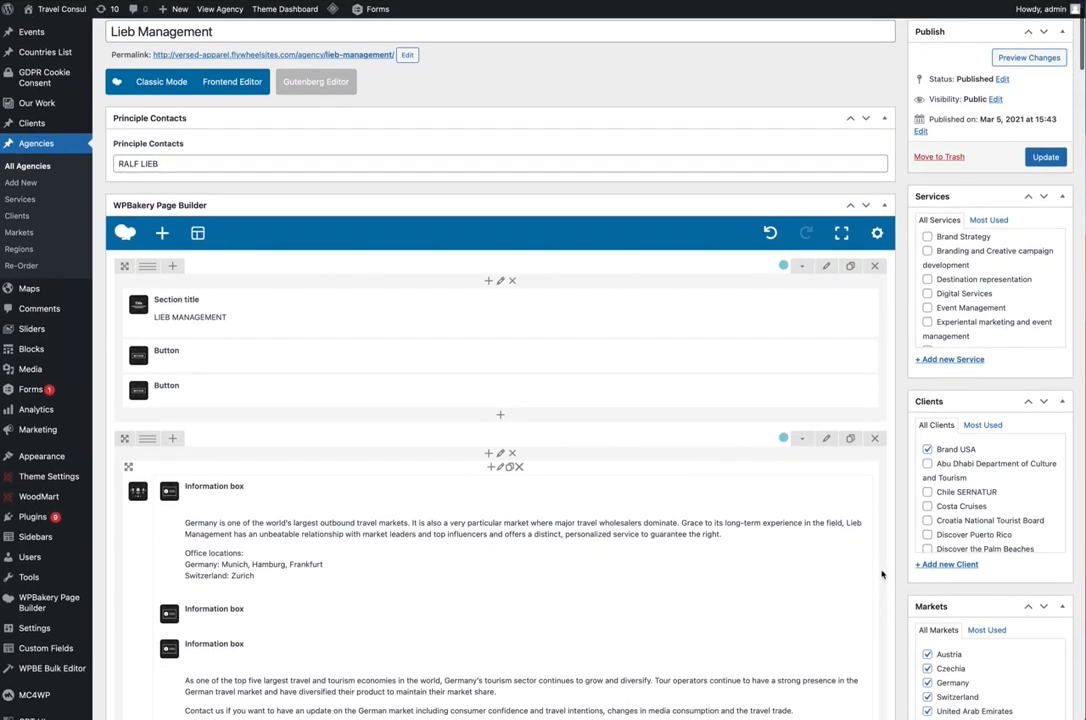
scroll(882, 574, up, 1)
scroll(976, 312, up, 1)
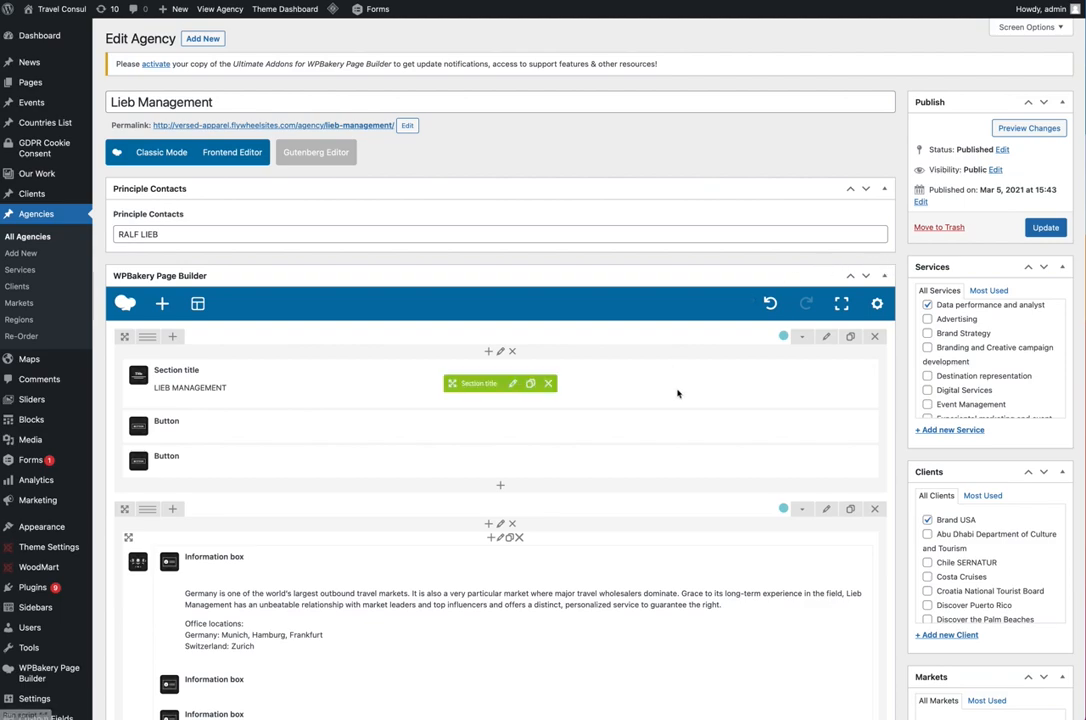
scroll(670, 398, down, 1)
scroll(670, 398, up, 1)
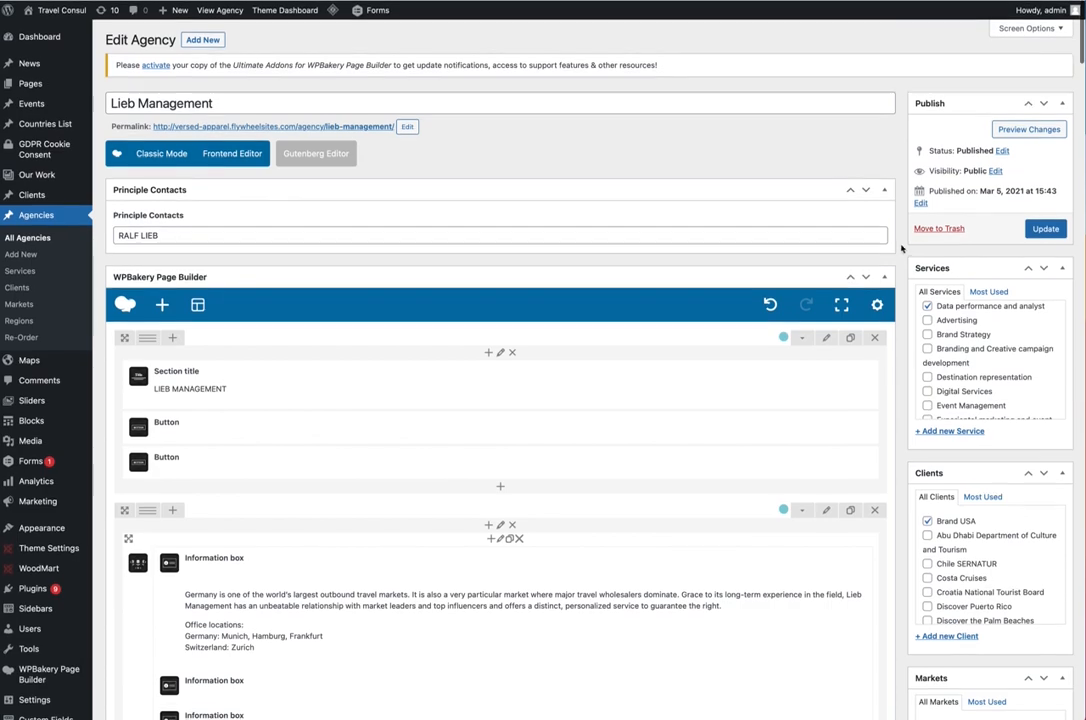
click(1046, 228)
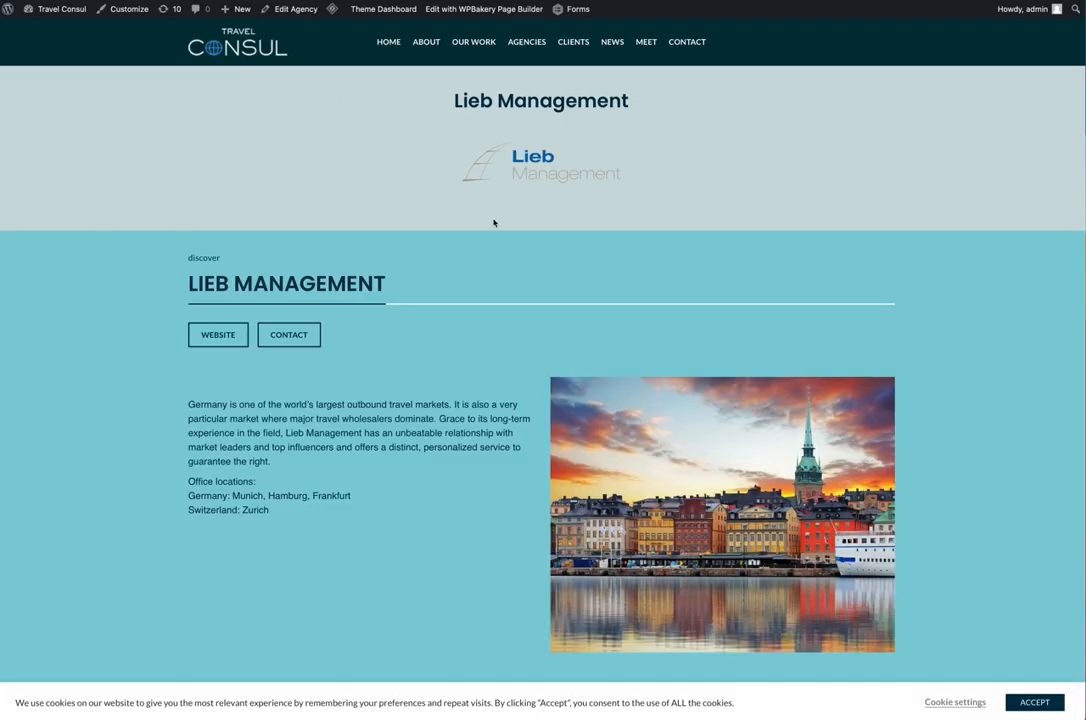
Review the published Lieb Management page from its header and buttons down to the first carousel
scroll(497, 222, down, 2)
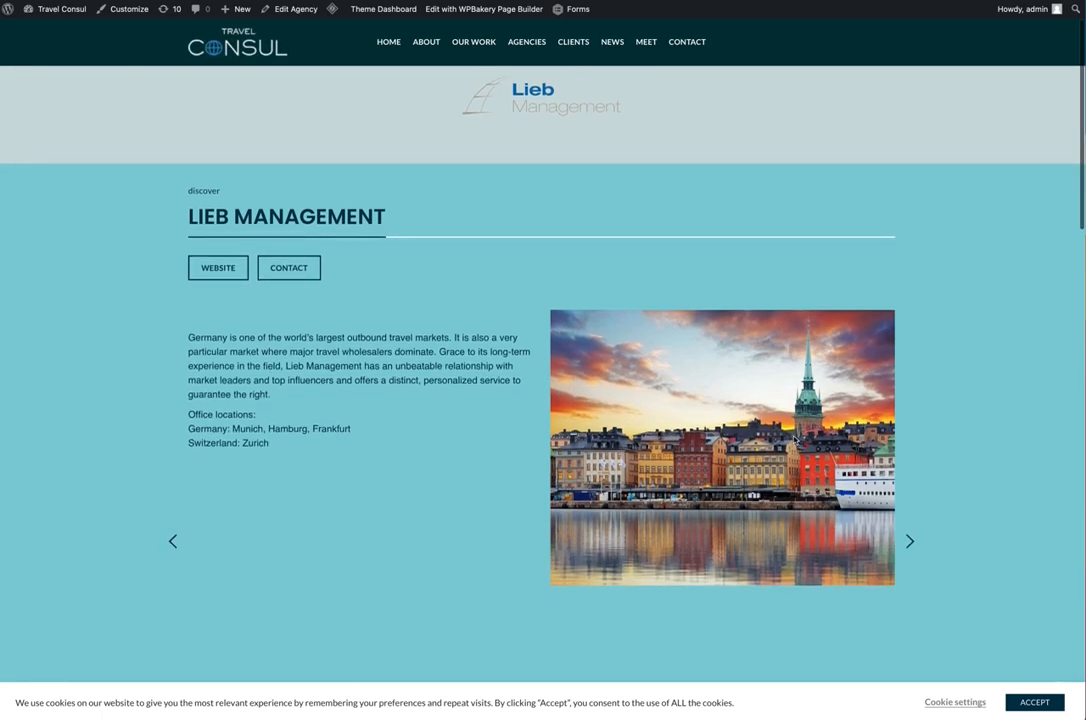
scroll(371, 395, down, 5)
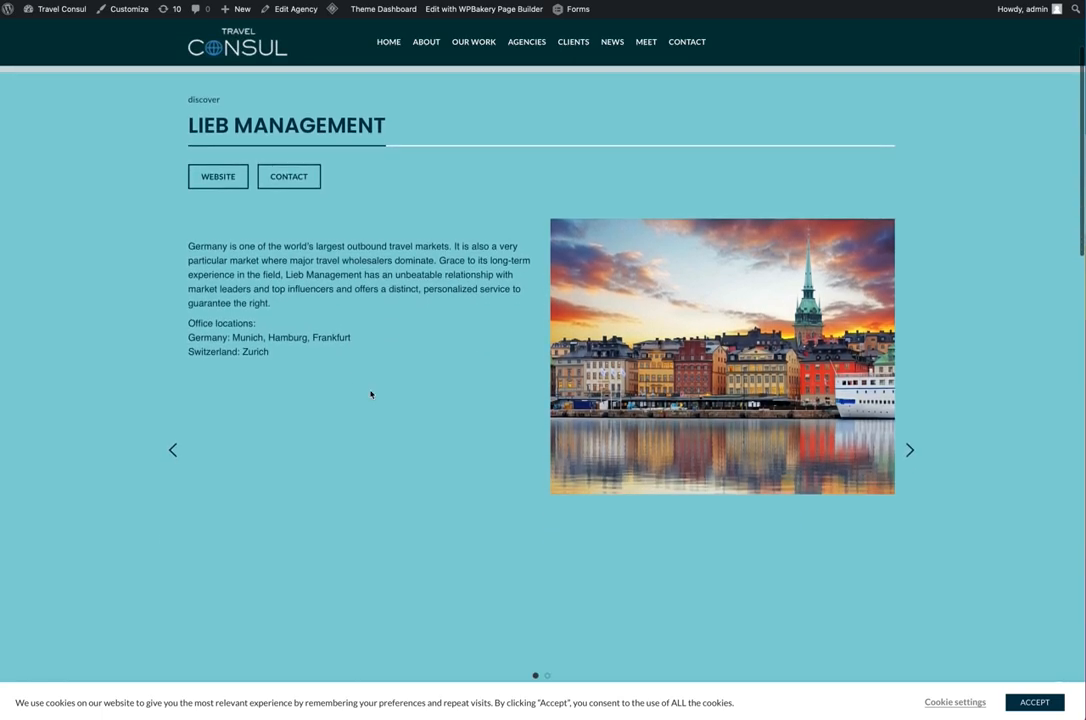